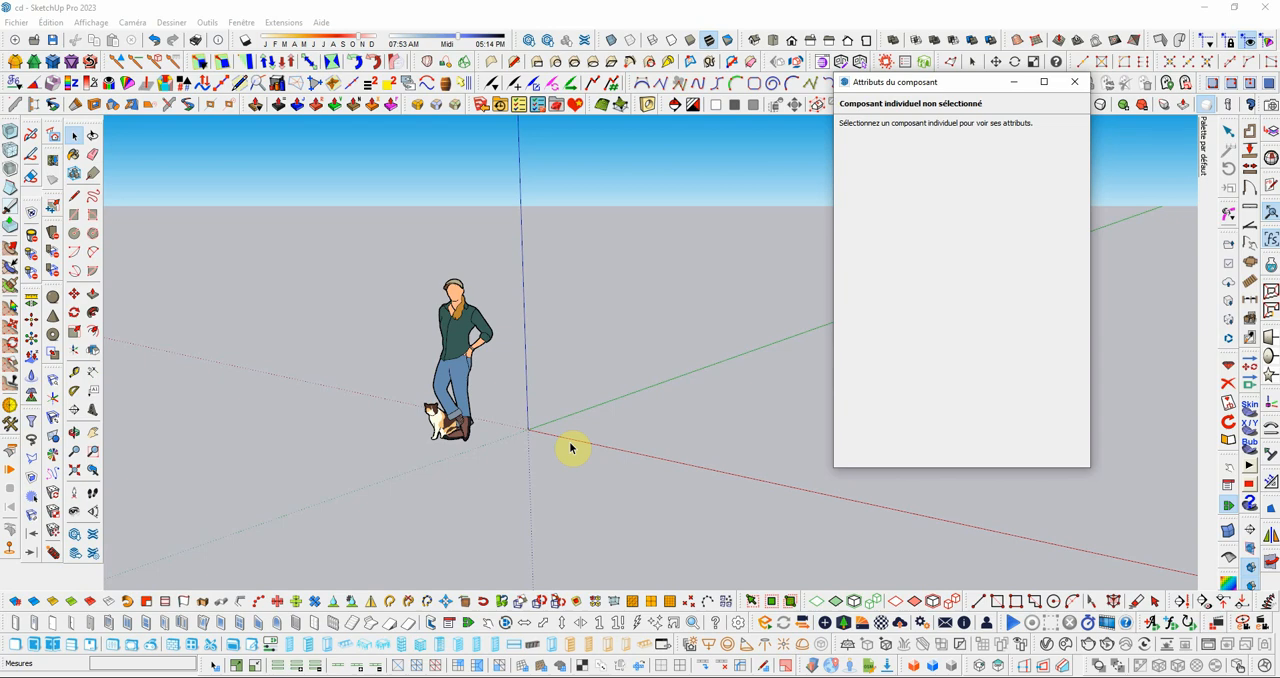
Step: Create a sphere of about 0.30 m radius on the red axis near the origin
scroll(380, 315, "down", 1)
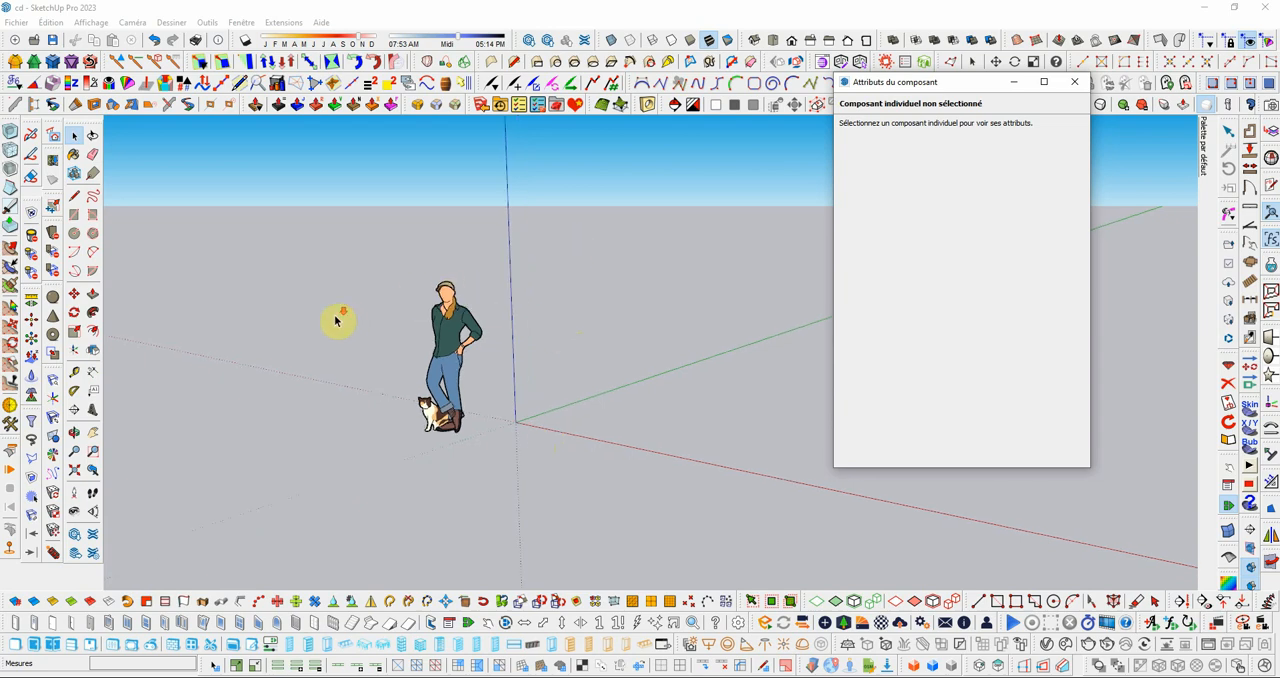
left_click(54, 300)
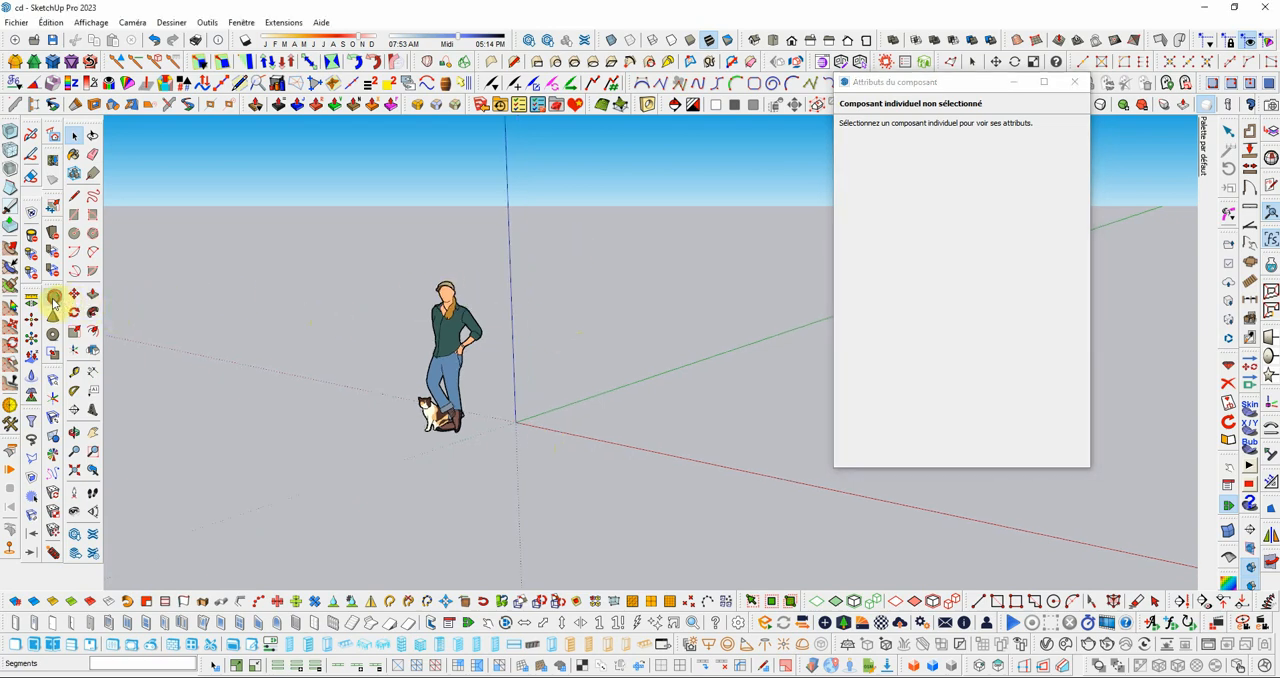
left_click(570, 428)
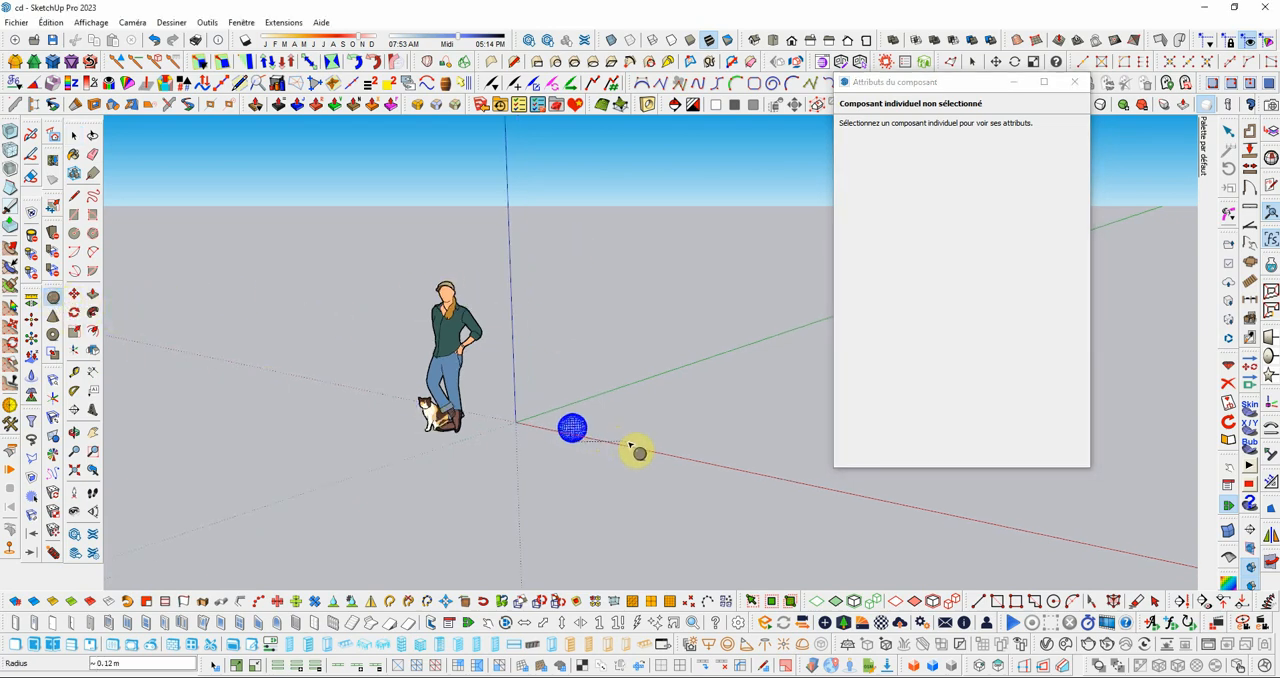
left_click(666, 457)
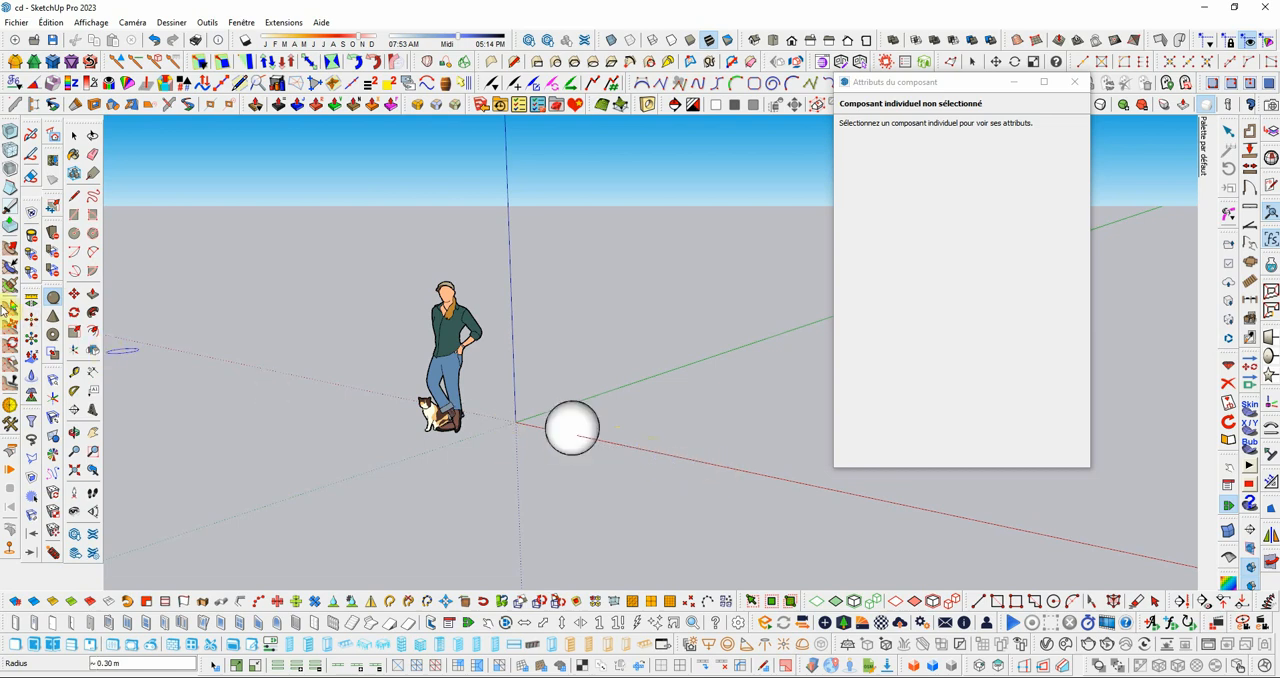
Step: Create a cone about 0.70 m high on the red axis beside the sphere
left_click(53, 316)
left_click(654, 452)
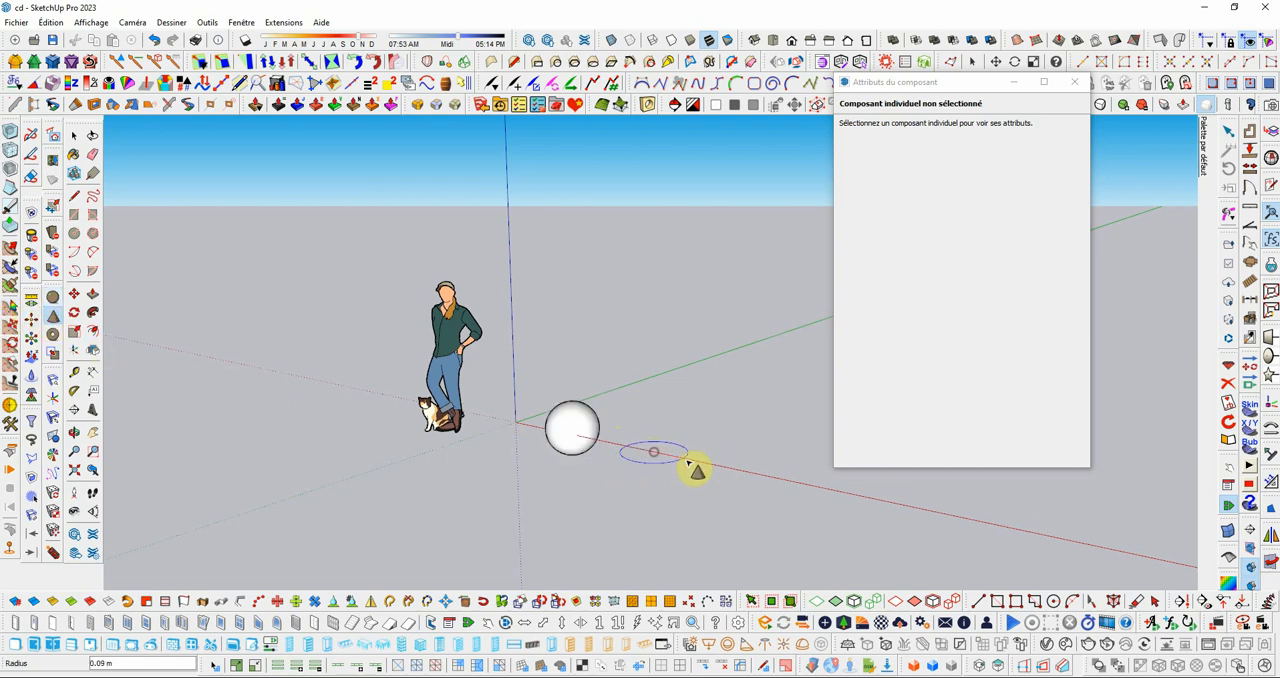
left_click(689, 460)
left_click(667, 388)
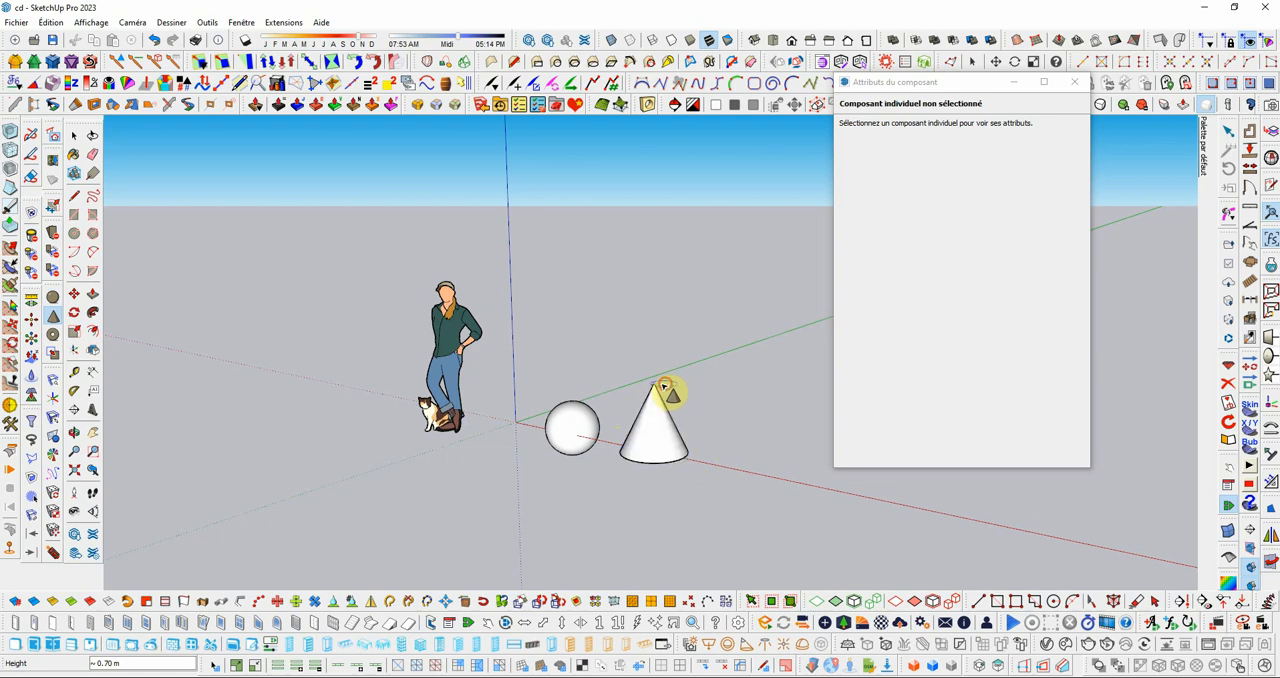
Step: Create a torus about 0.07 m thick on the red axis beyond the cone
left_click(53, 335)
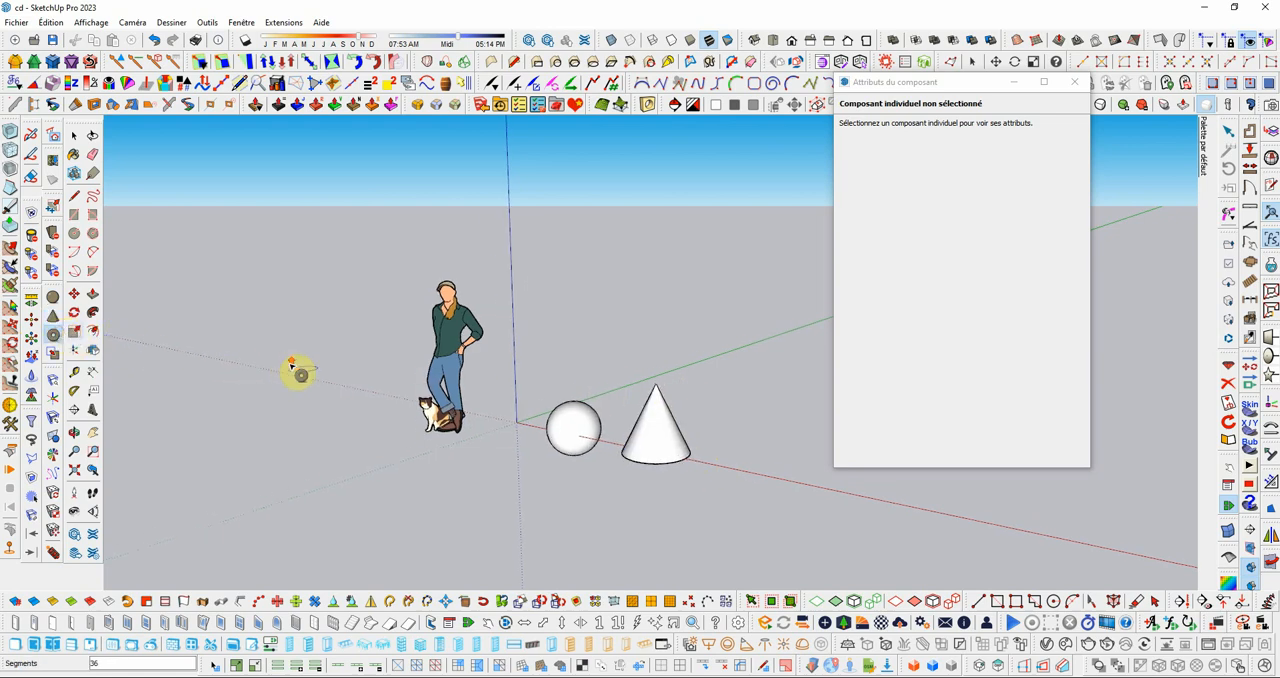
left_click(821, 489)
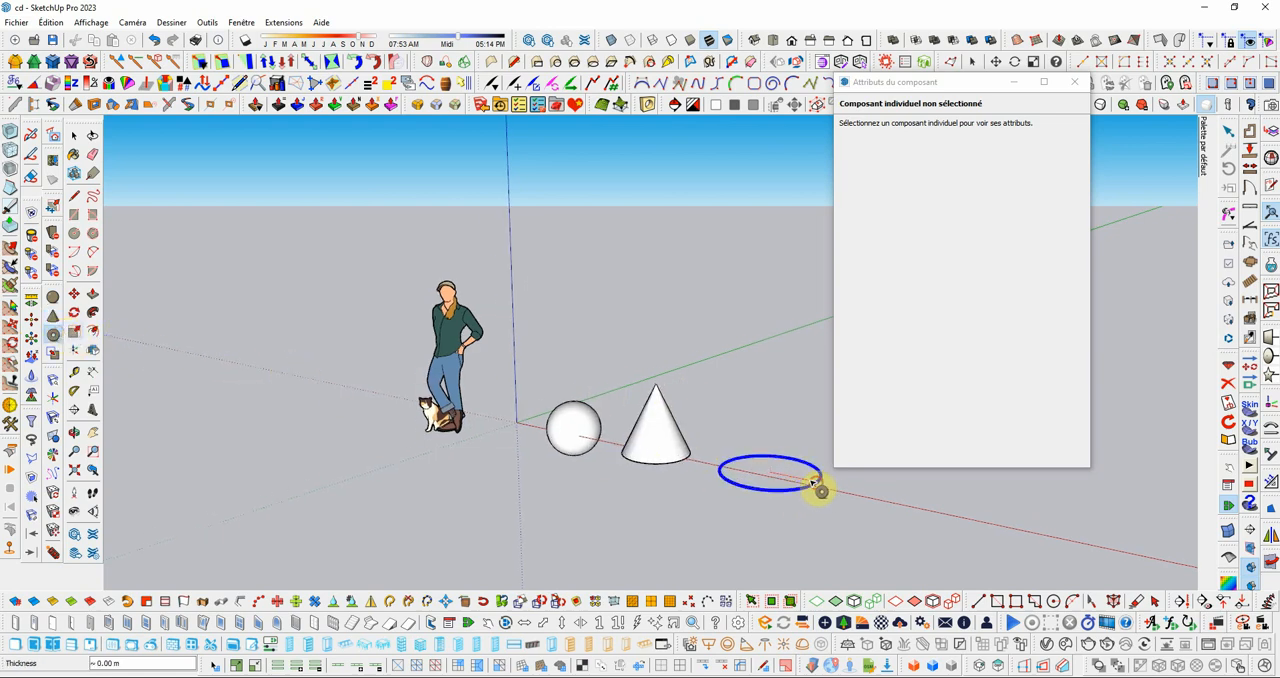
left_click(778, 473)
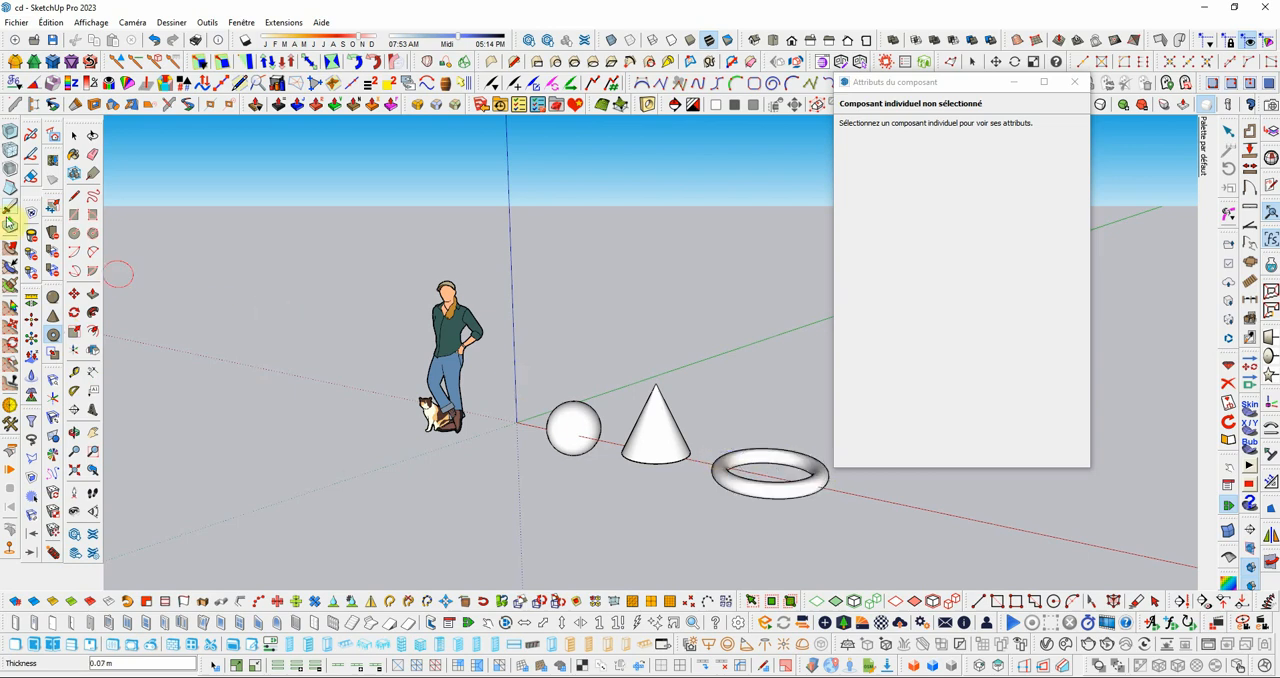
left_click(75, 135)
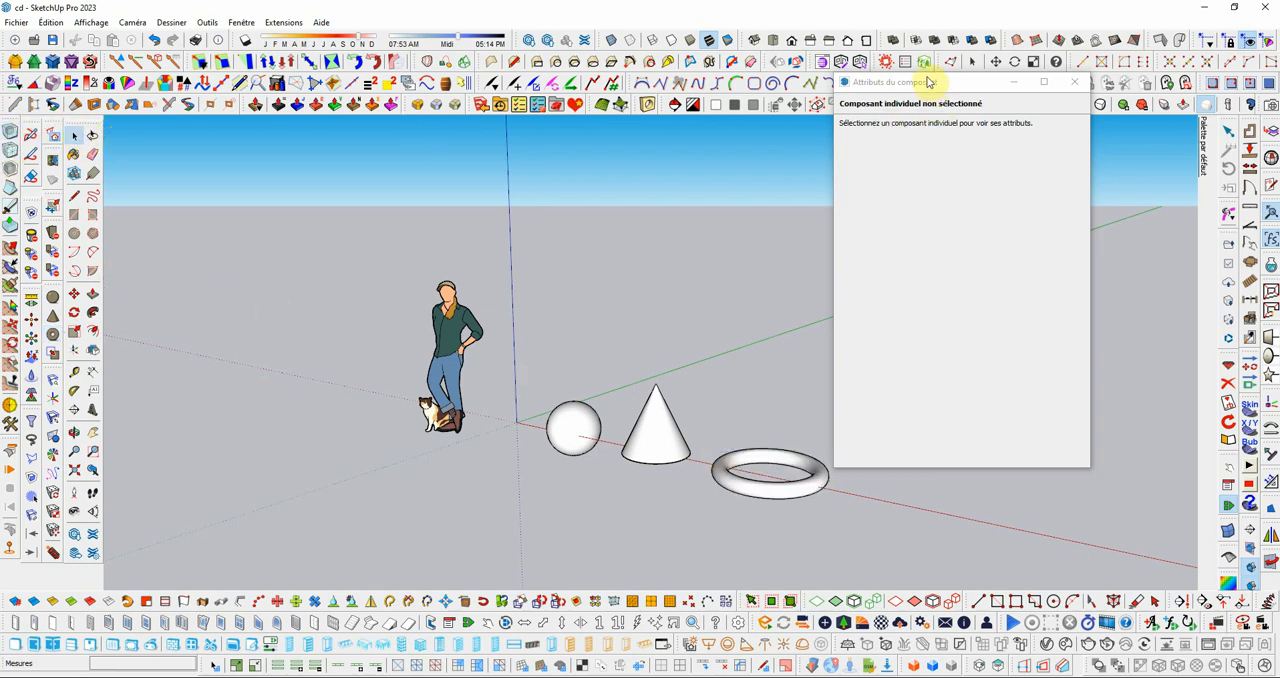
Step: Add a custom attribute named repere to the sphere and give it the value =1
left_click_drag(929, 80, 1014, 51)
scroll(474, 395, "down", 2)
middle_click_drag(611, 437, 629, 457)
left_click(528, 405)
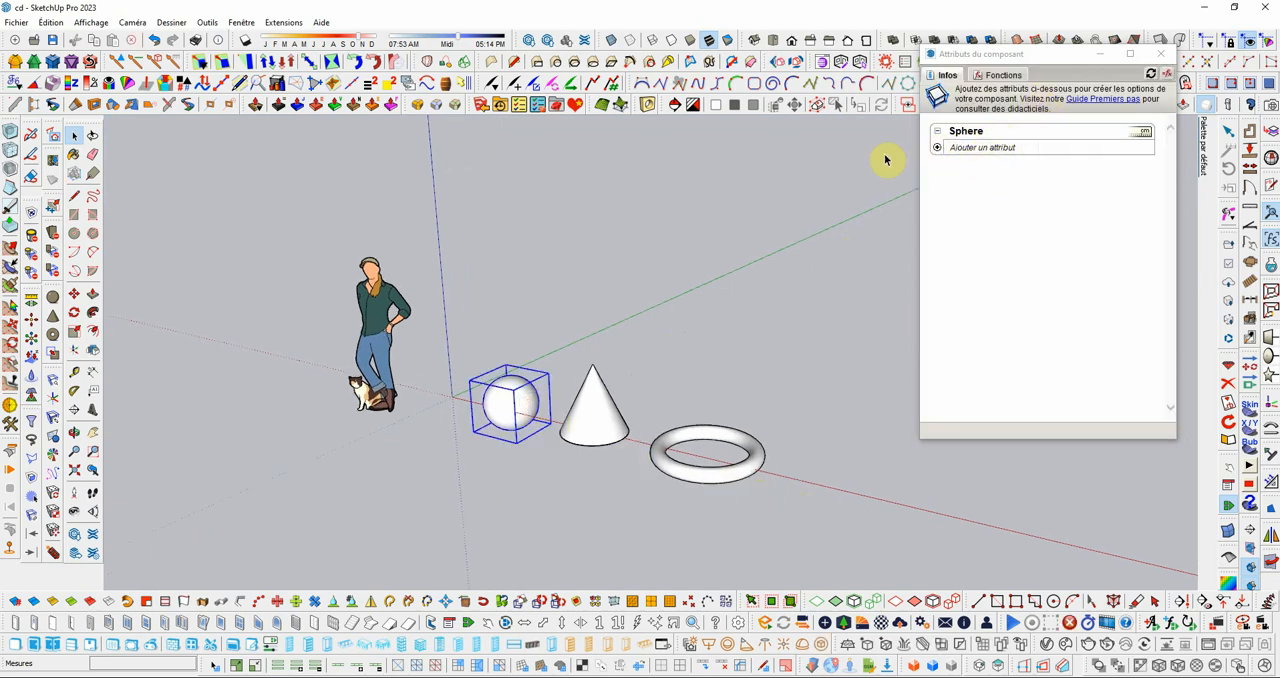
left_click(968, 152)
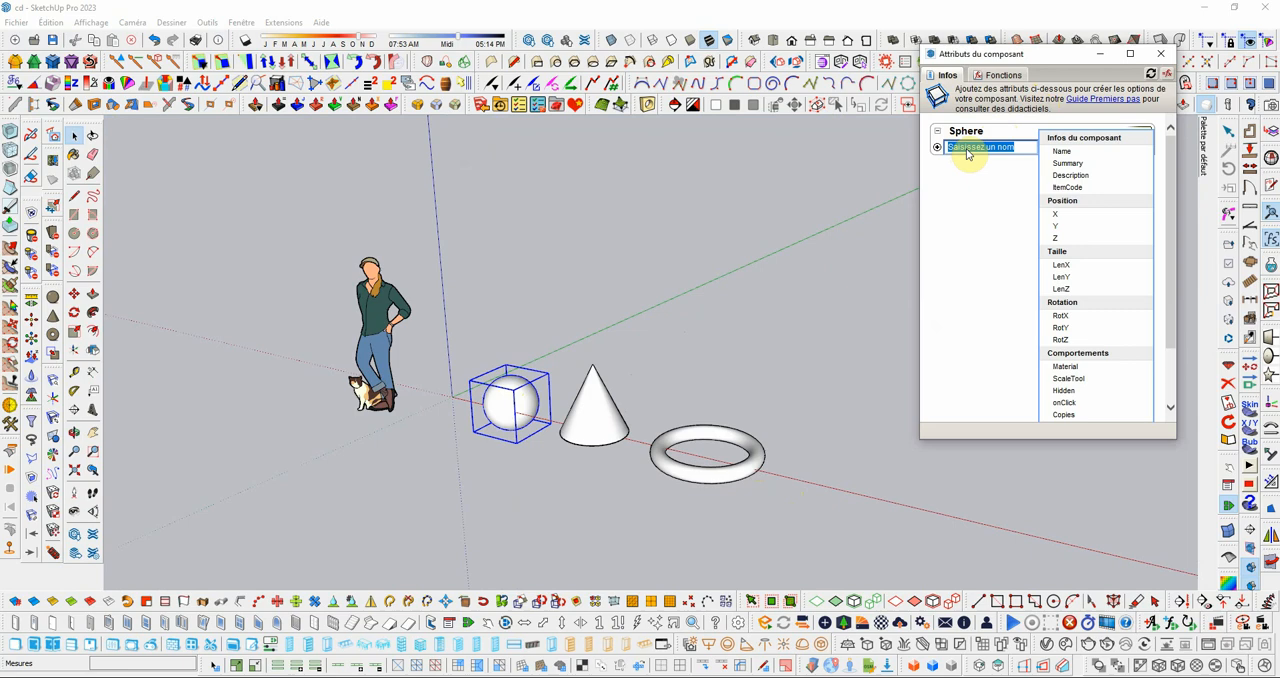
type("repere")
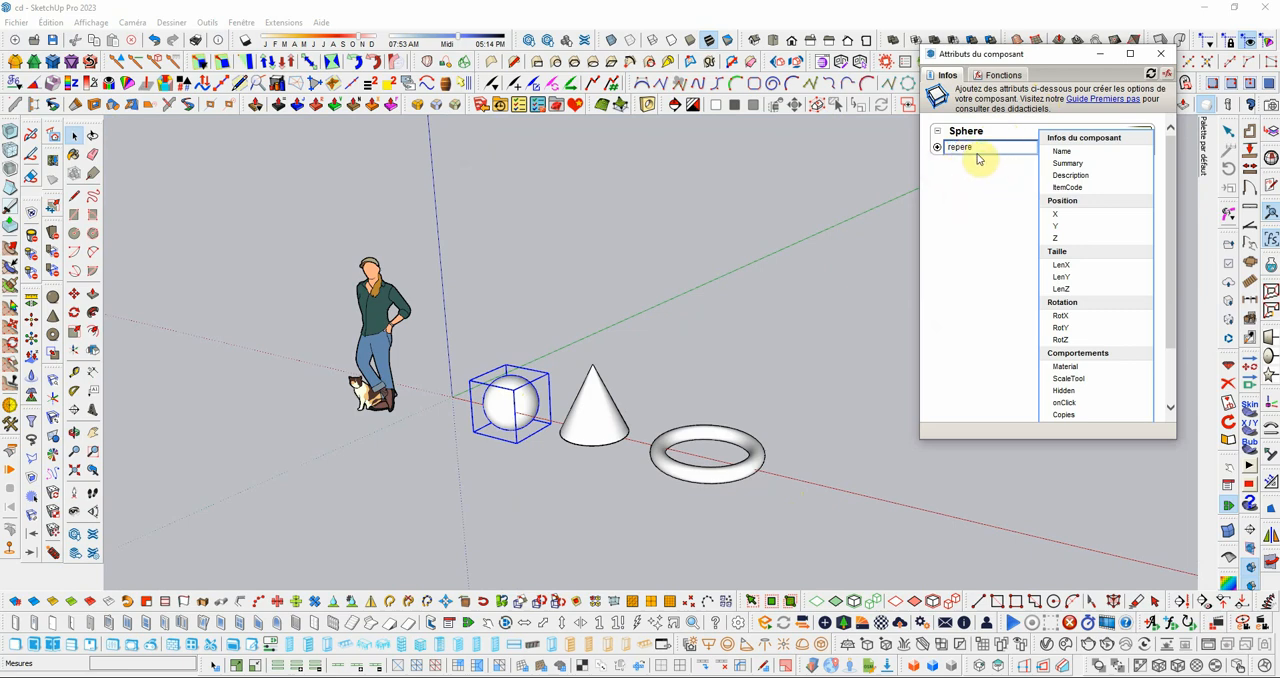
key("Return")
left_click(1068, 163)
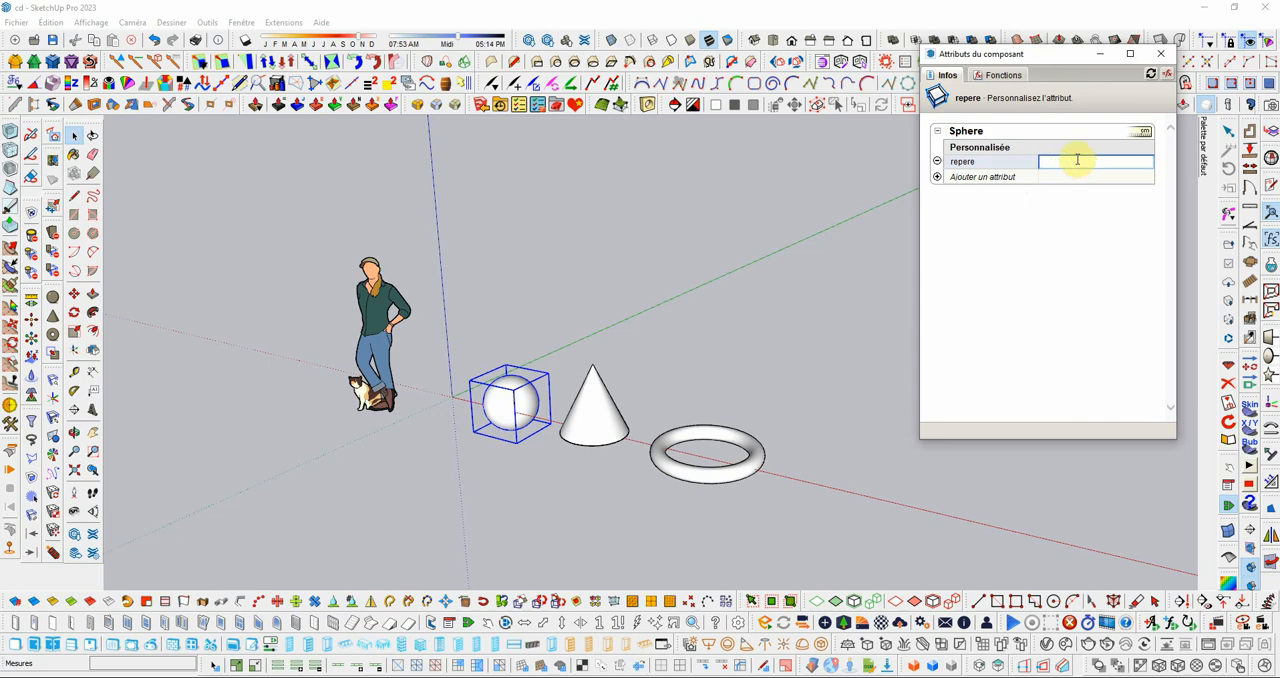
type("=1")
key("Return")
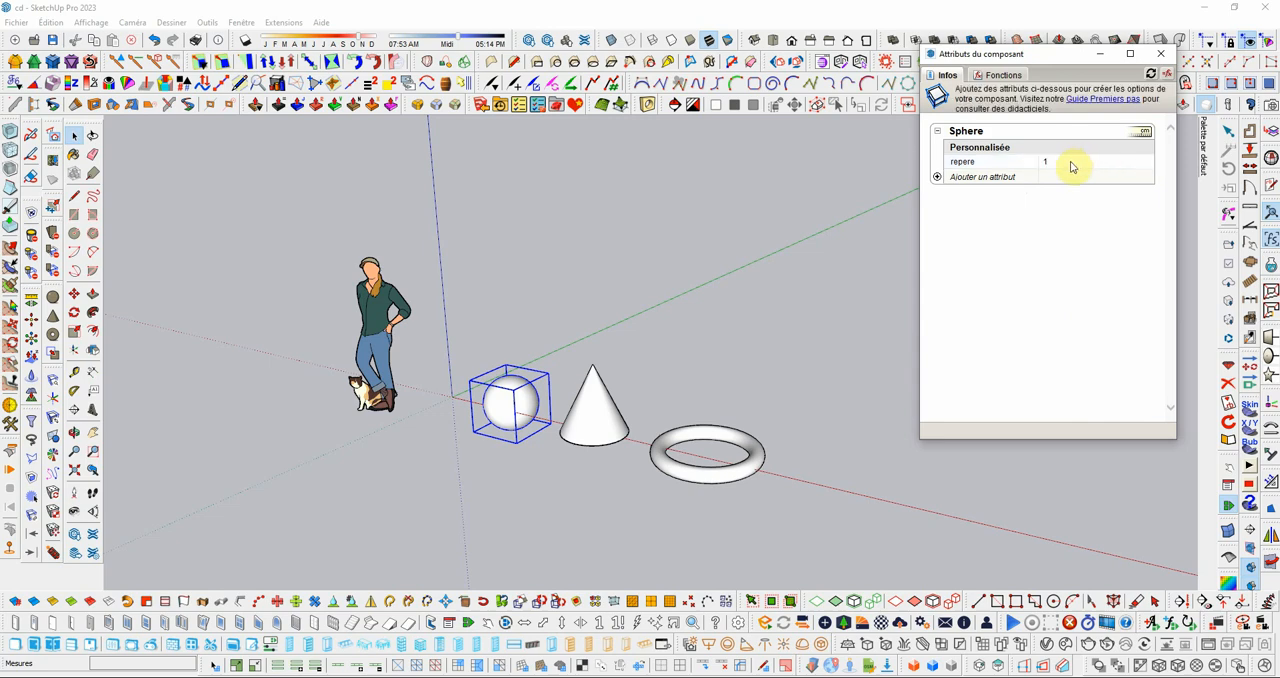
Step: Set the display rule of the sphere's repere attribute to "Attribut modifiable comme champ de texte" and apply it
left_click(973, 163)
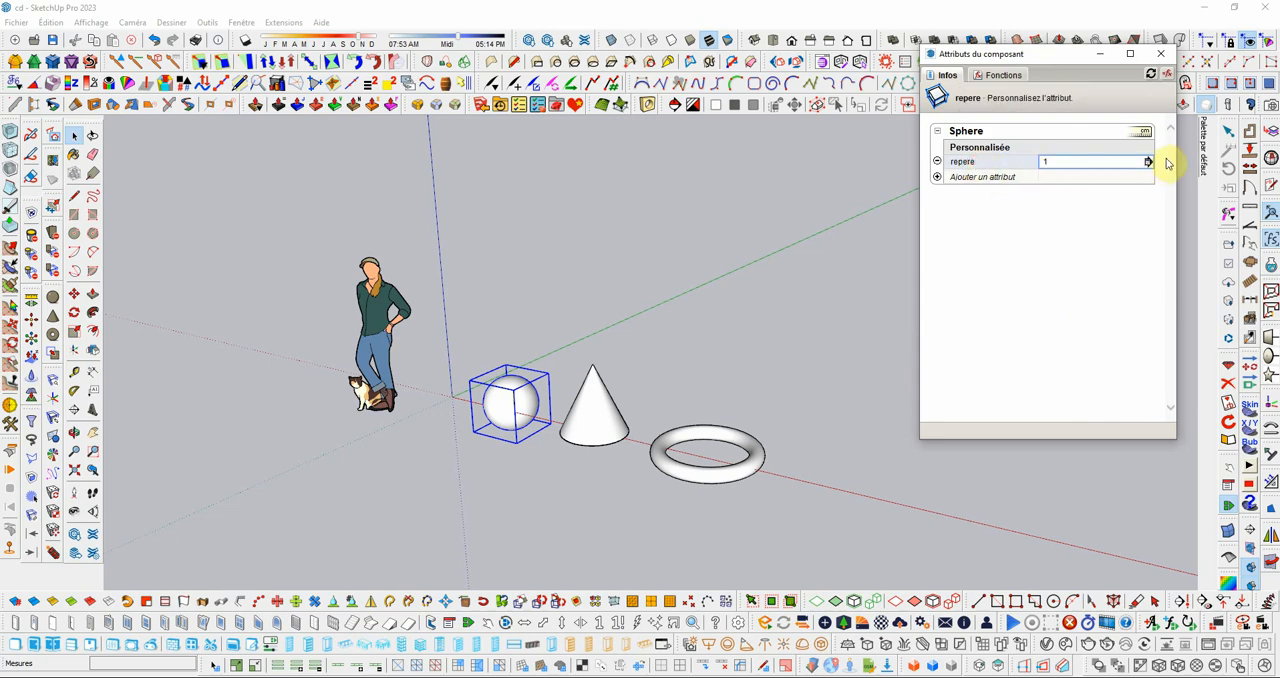
left_click(1158, 160)
left_click(1088, 149)
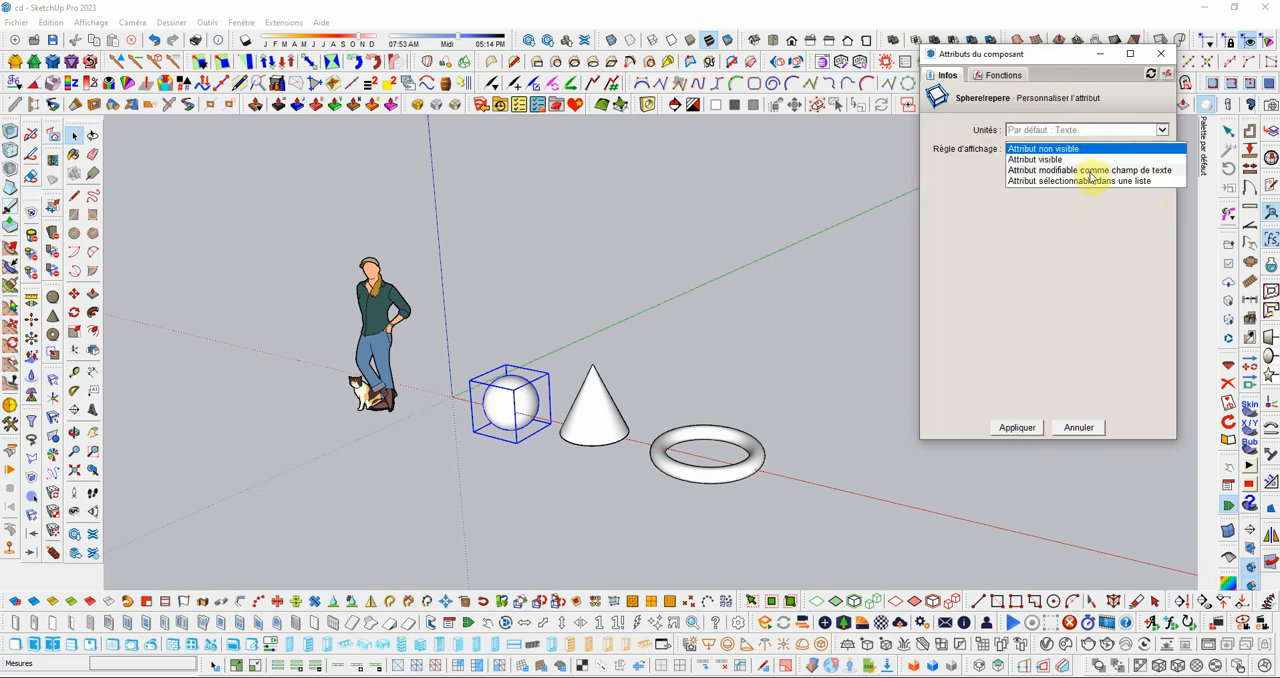
left_click(1090, 170)
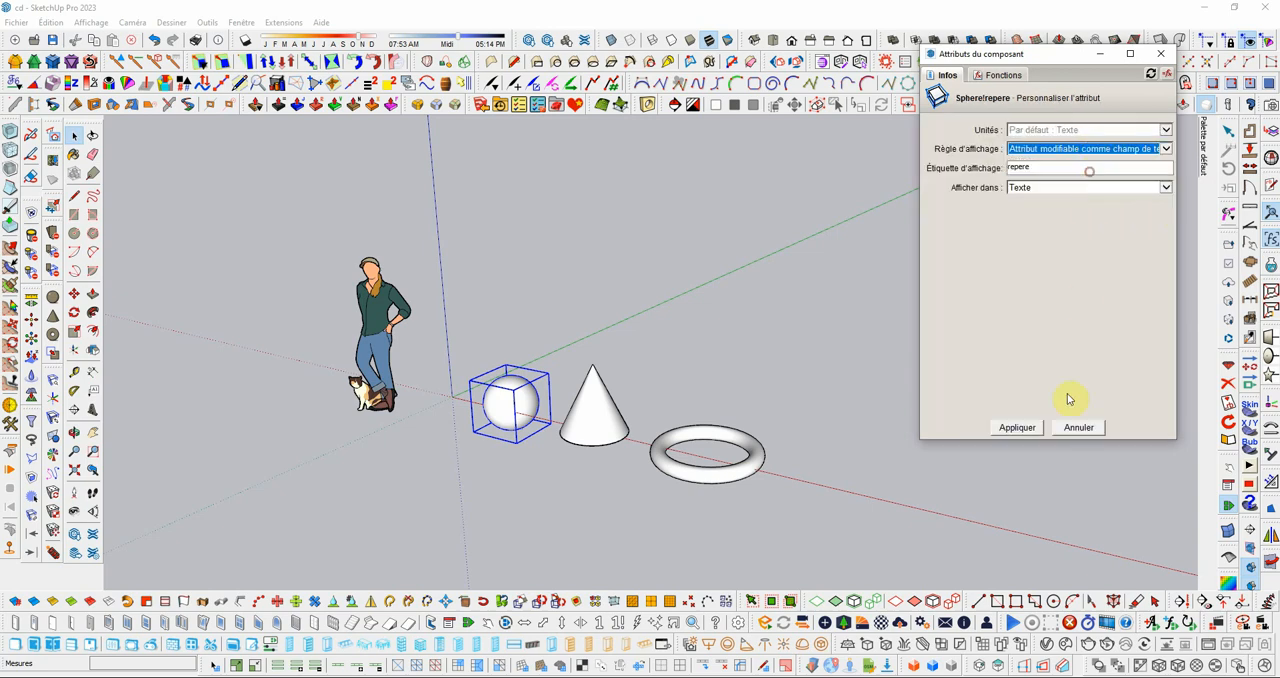
left_click(1013, 430)
Step: Add a custom attribute named repere to the cone and give it the value =2
left_click(596, 420)
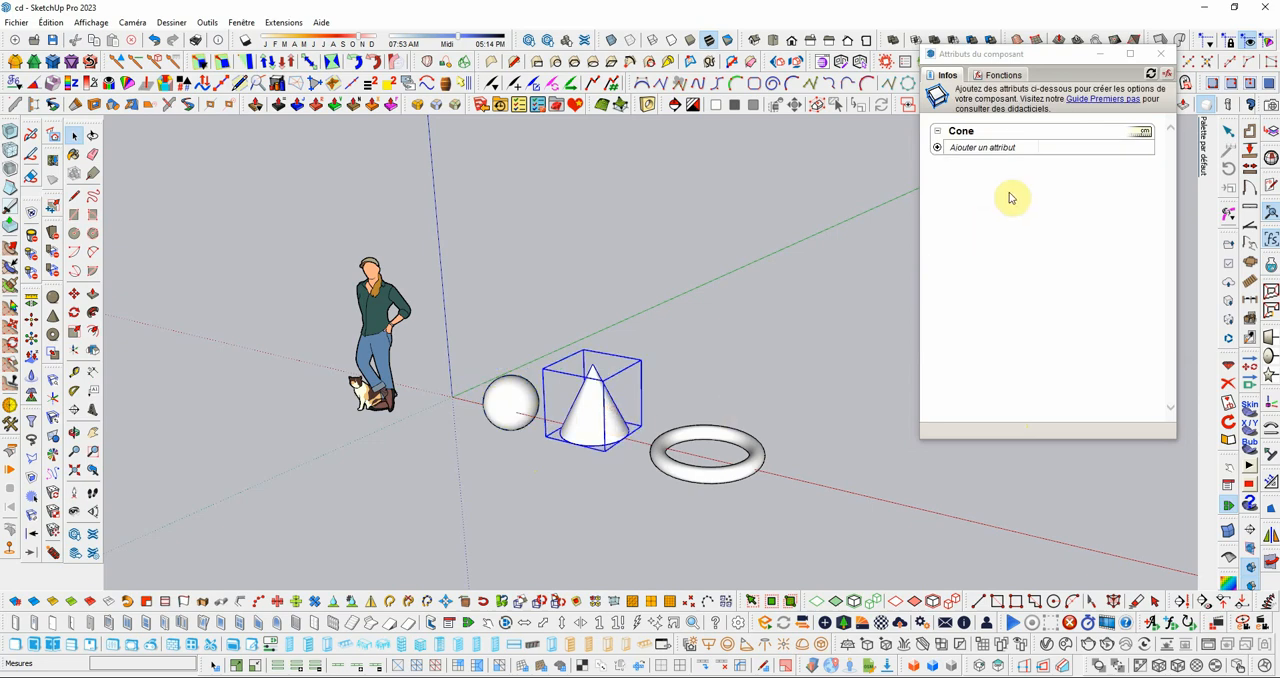
left_click(1004, 149)
type("repere")
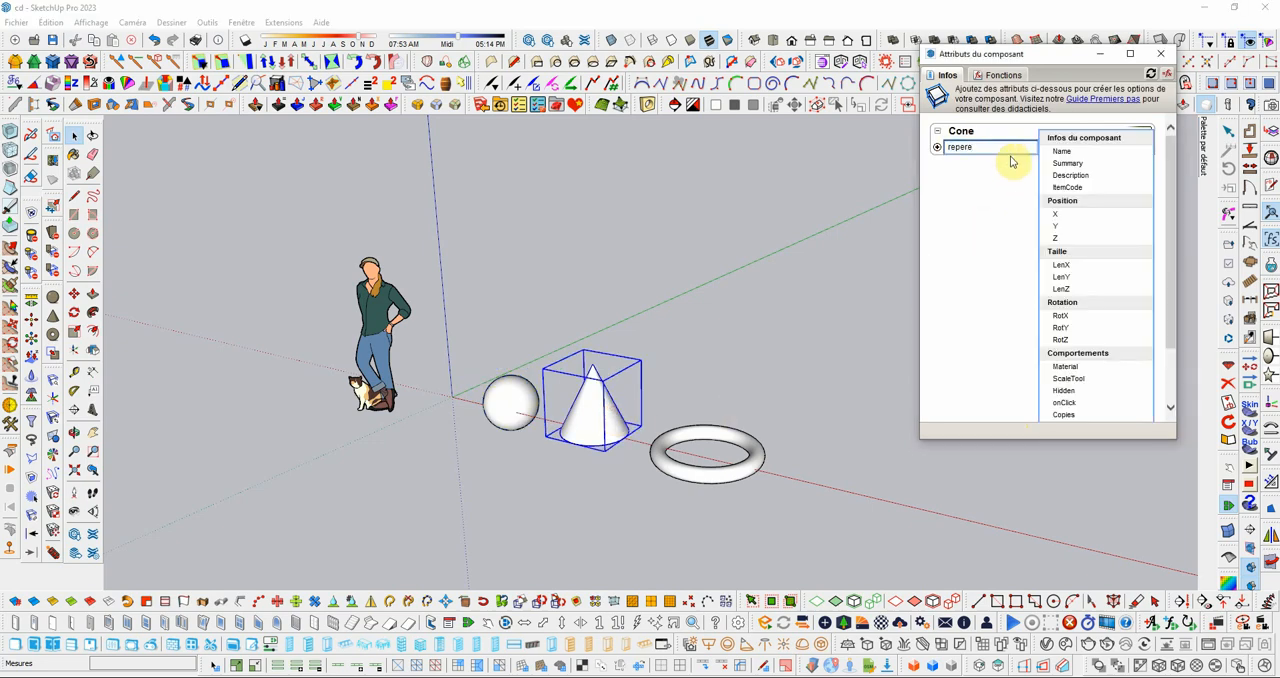
key("Return")
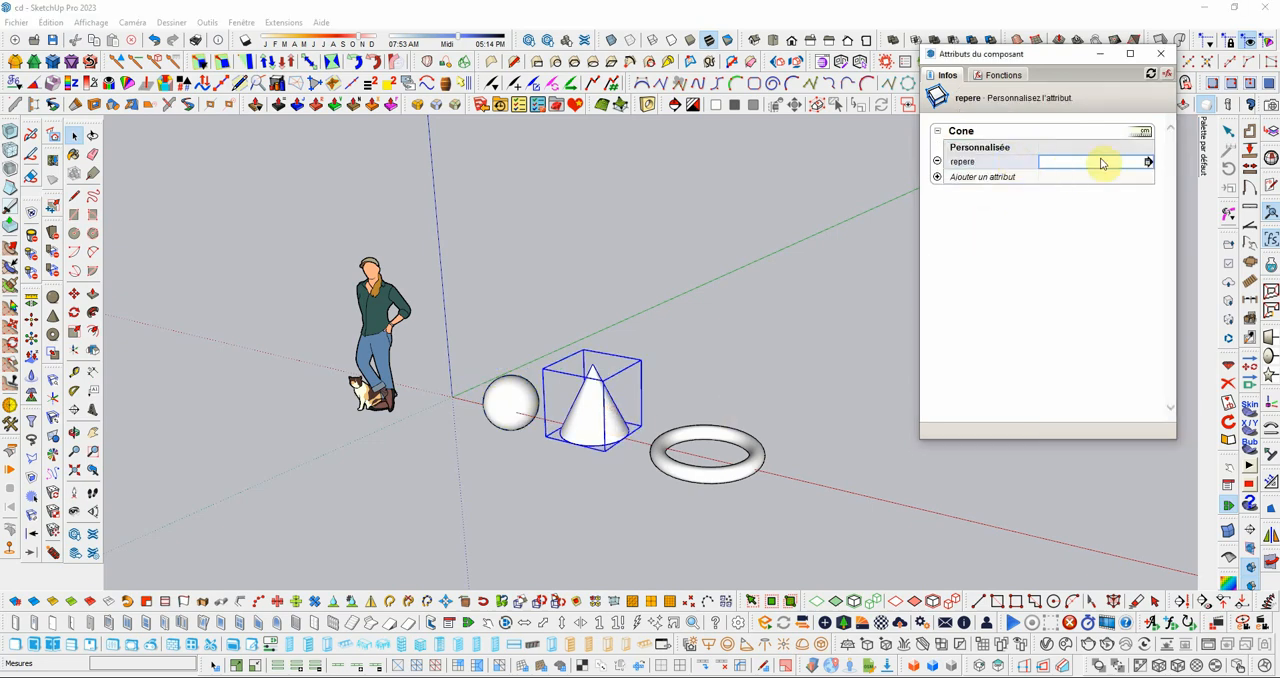
left_click(1113, 161)
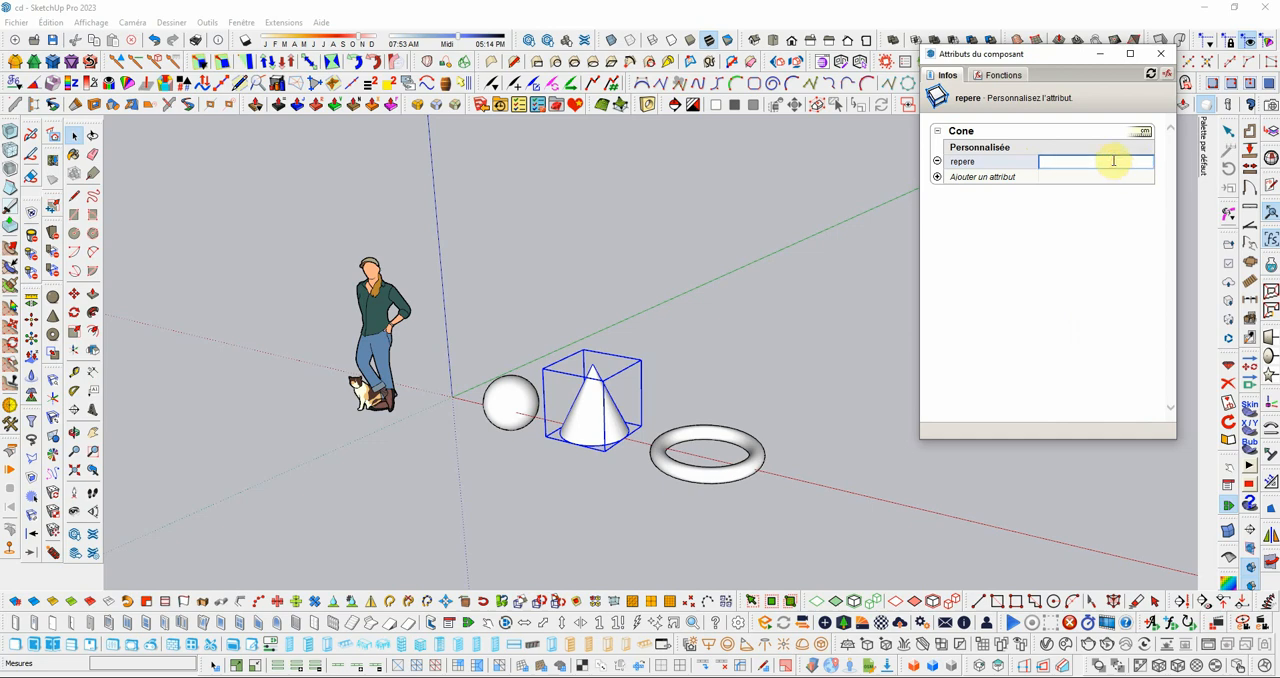
type("=2")
key("Return")
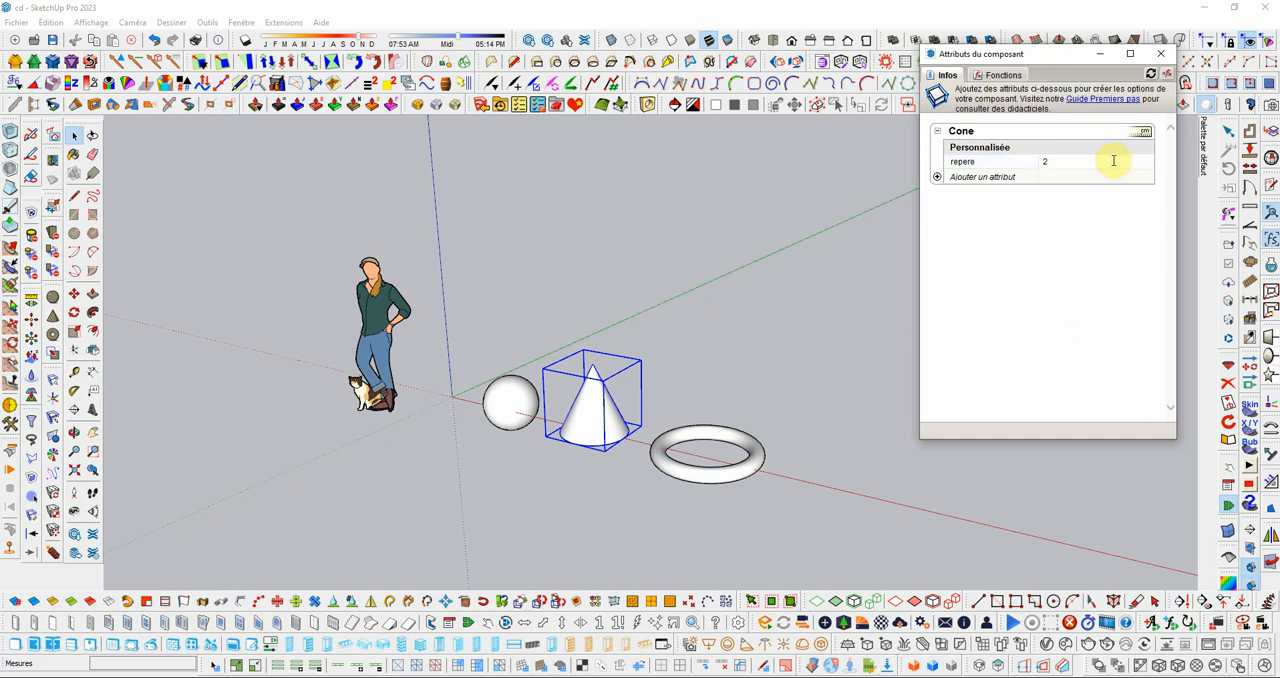
Step: Make the cone's repere attribute editable as a text field through its display rule and apply the change
left_click(995, 162)
left_click(1147, 161)
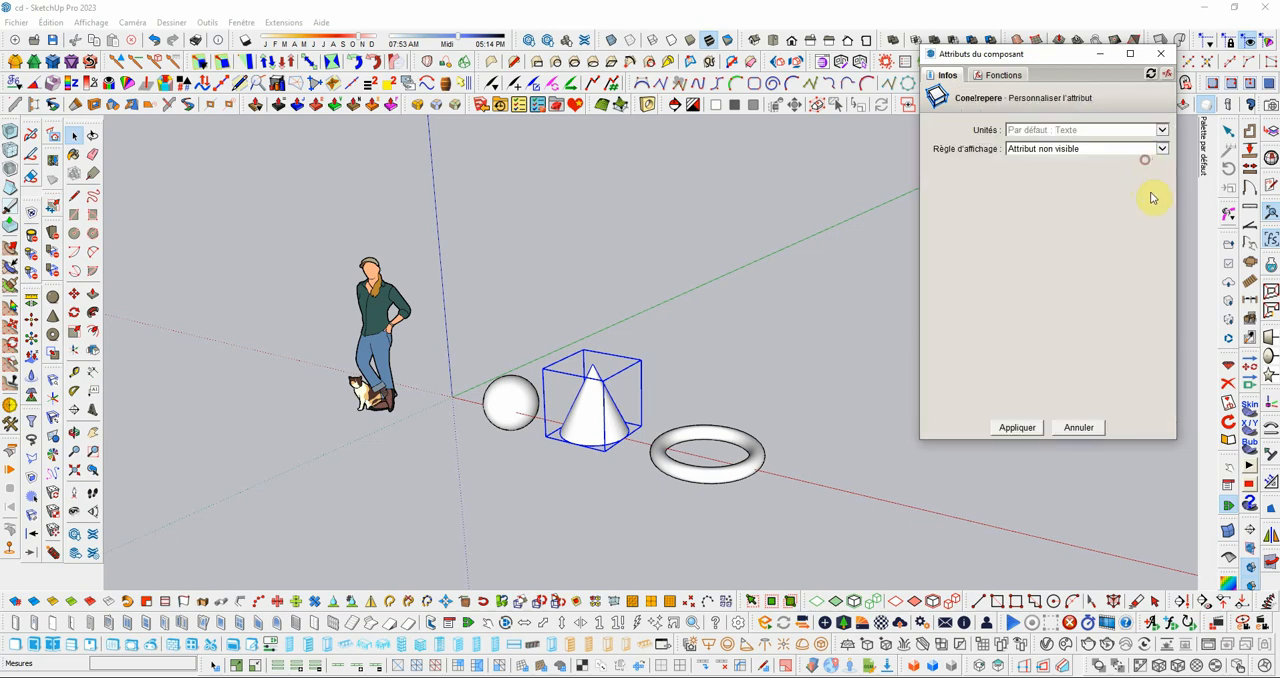
left_click(1098, 150)
left_click(1088, 172)
left_click(1017, 427)
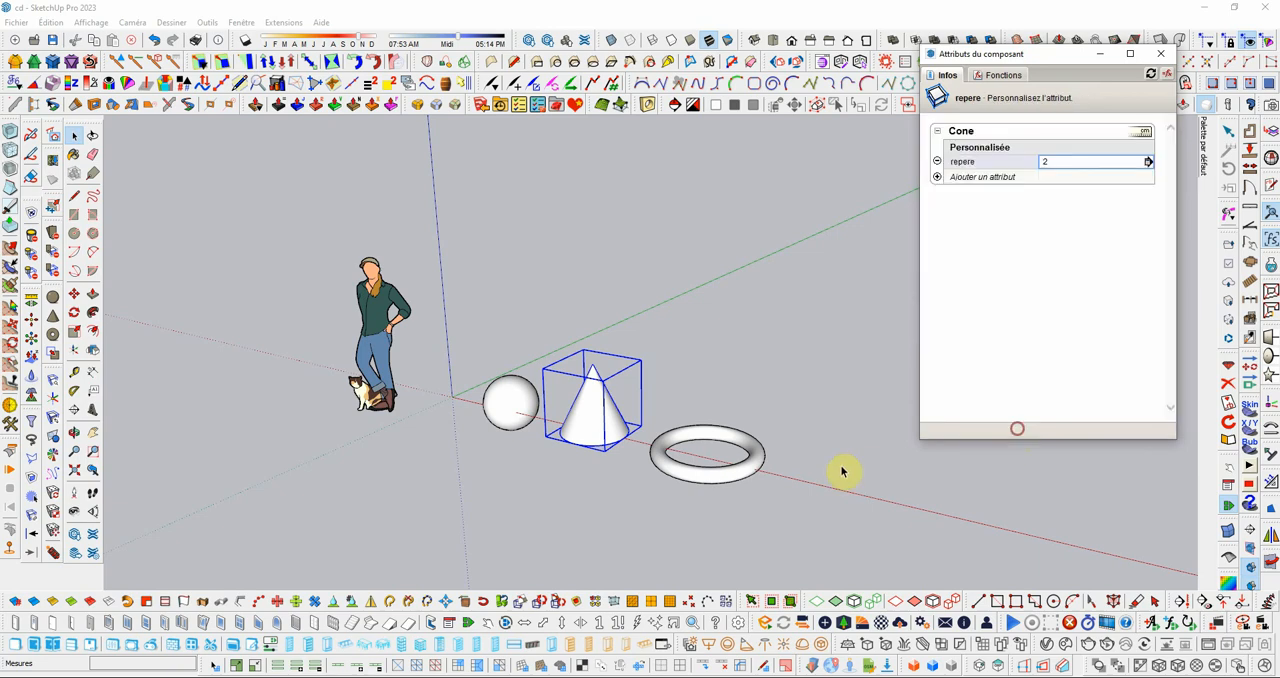
Step: Add a custom attribute named repere to the torus and give it the value =3
left_click(730, 479)
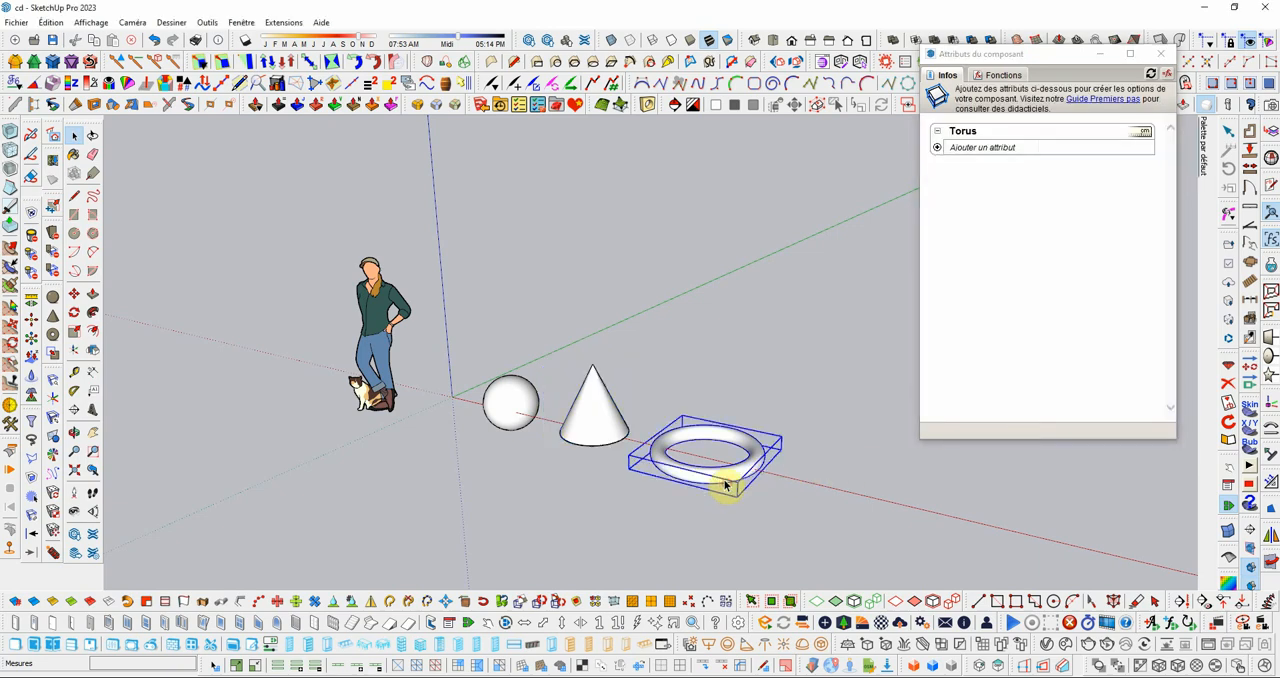
left_click(983, 150)
type("r")
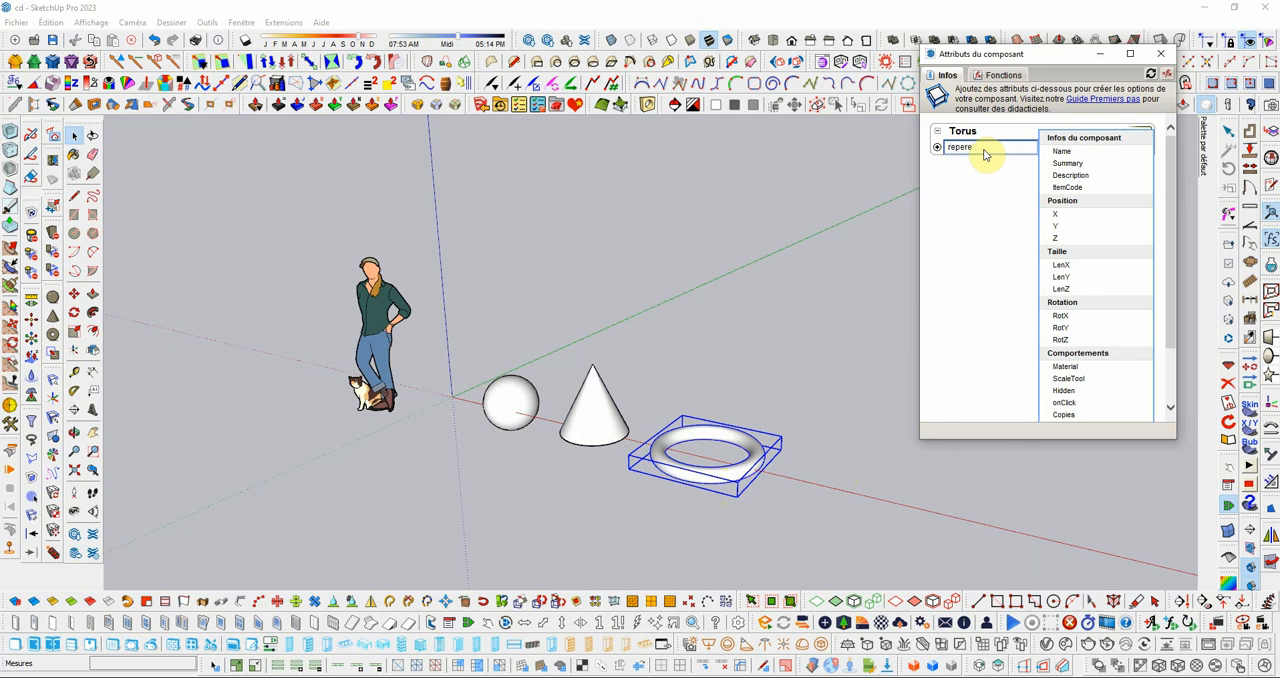
type("epere")
key("Return")
left_click(1061, 161)
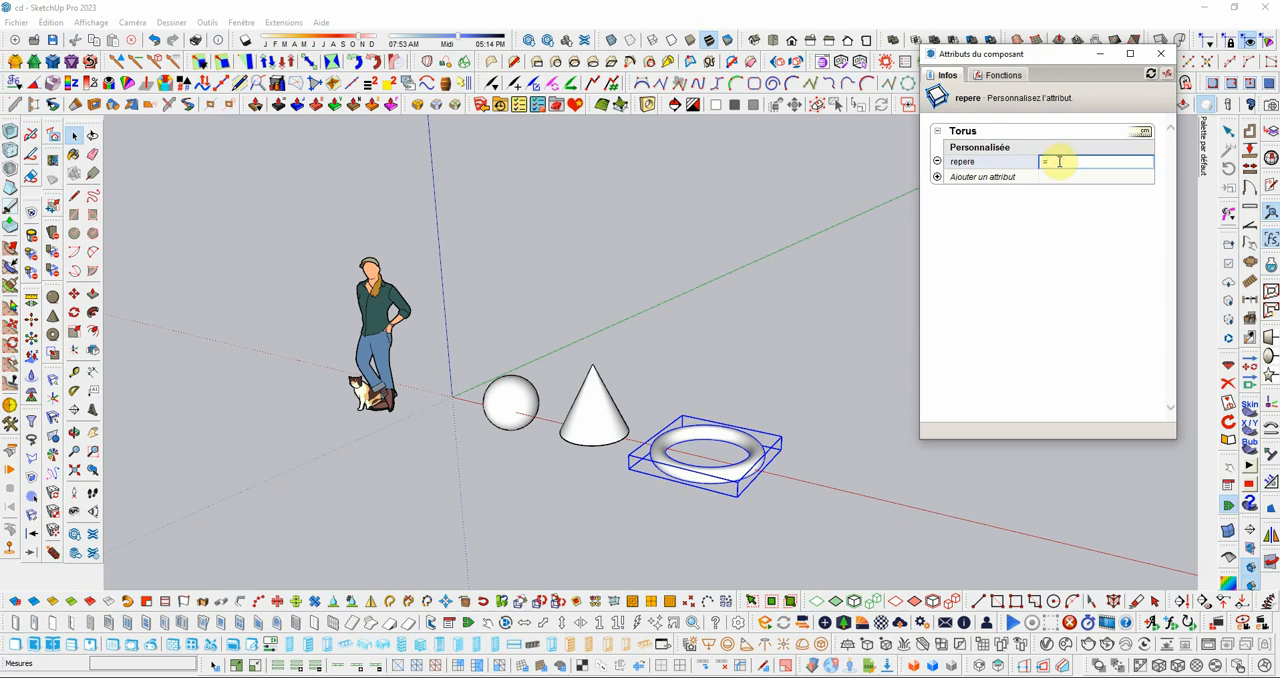
type("=3")
key("Return")
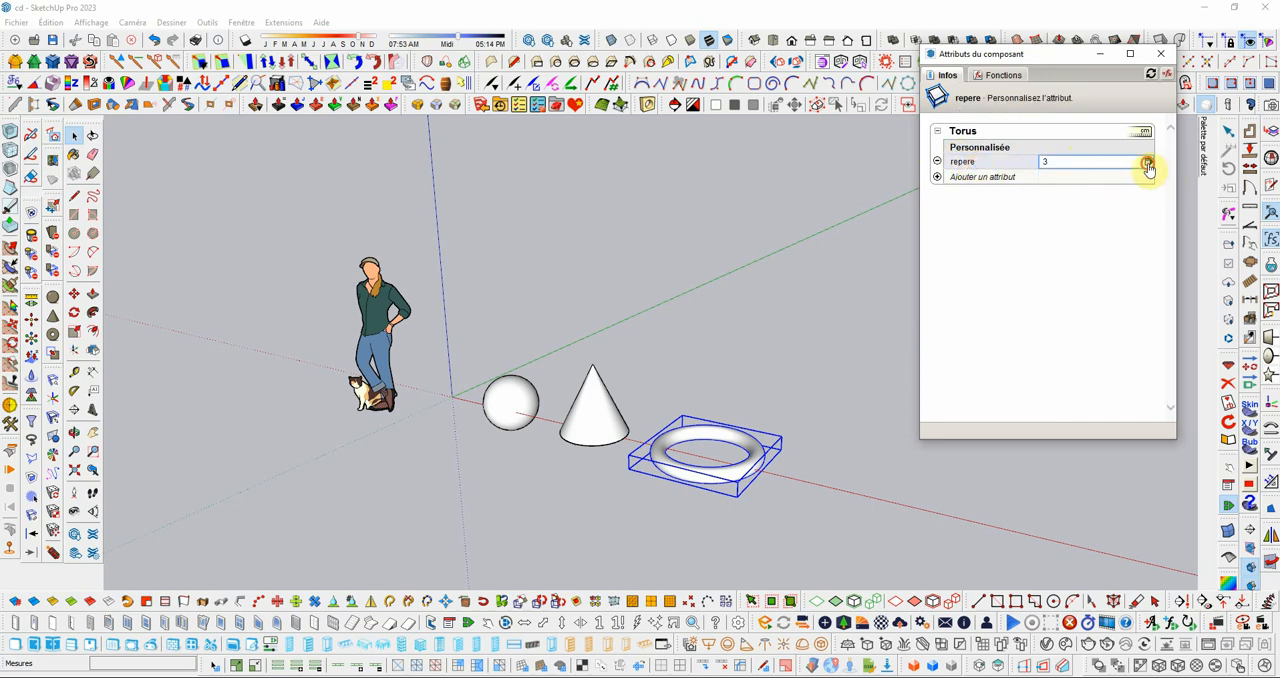
Step: Set the display rule of the torus's repere attribute to "Attribut sélectionnable dans une liste", apply it, and clear the selection
left_click(1147, 164)
left_click(1161, 150)
left_click(1078, 172)
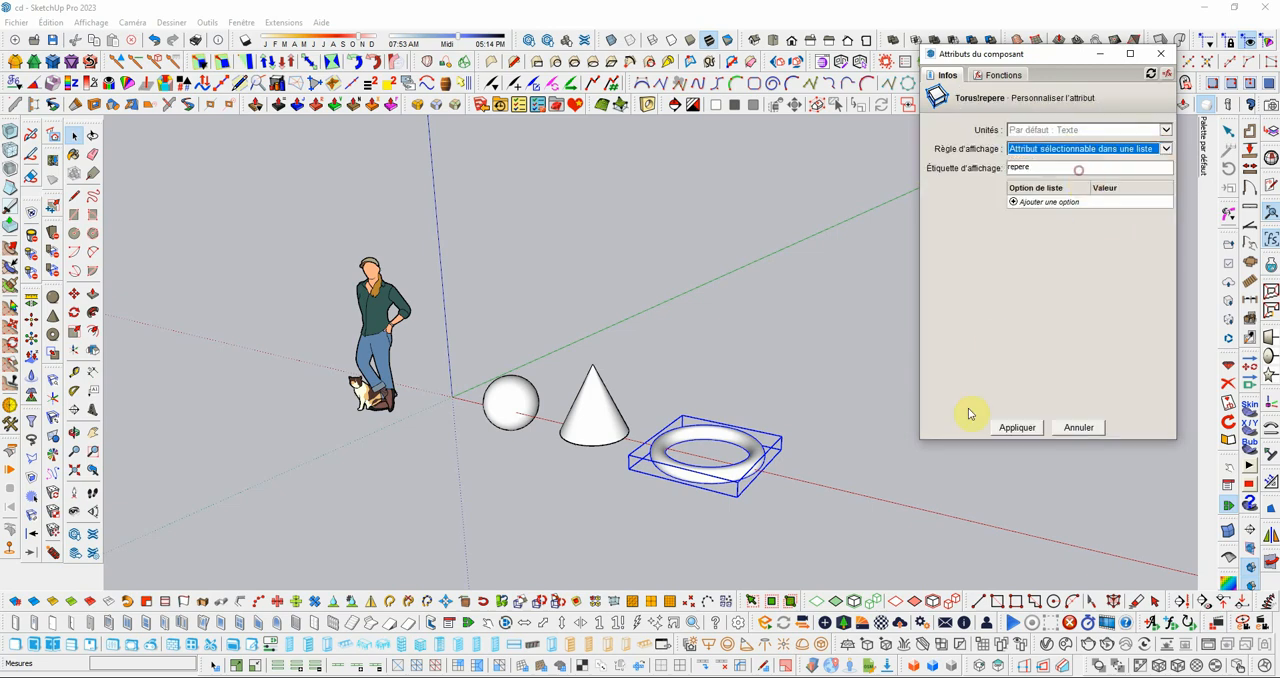
left_click(1016, 427)
left_click(693, 351)
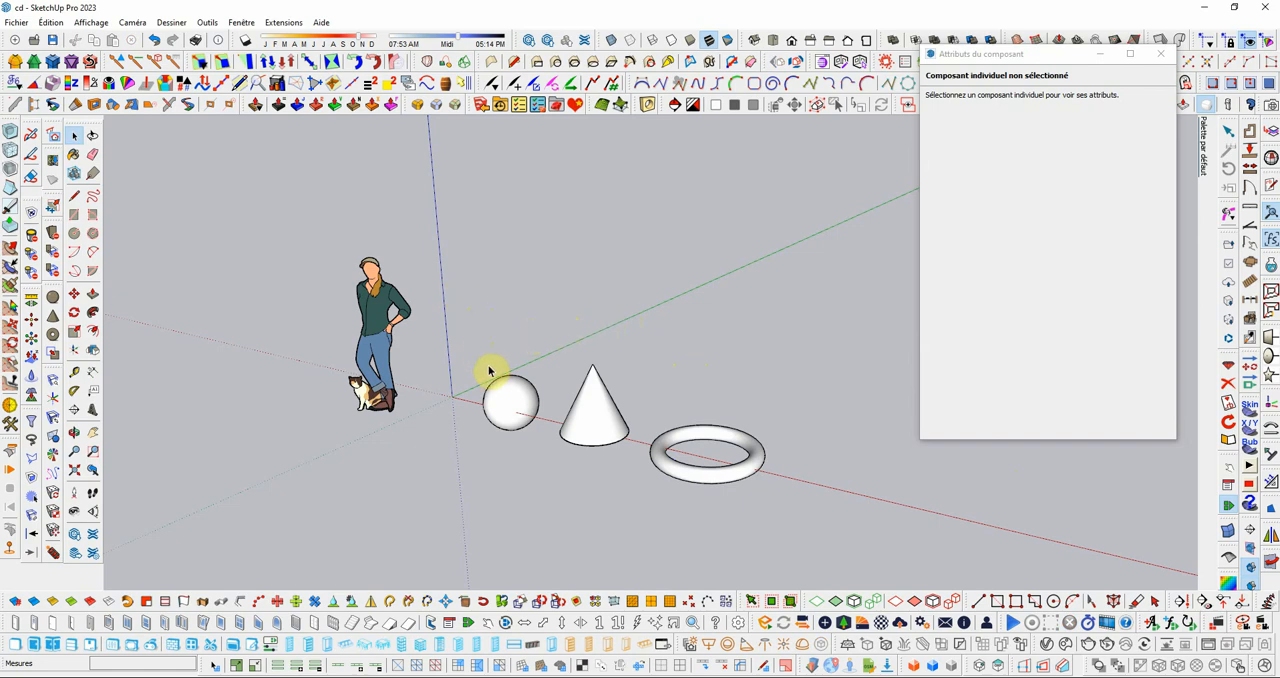
Step: Switch to LayOut, start inserting a file into the open document and browse to the Bureau folder
left_click(22, 27)
left_click(16, 22)
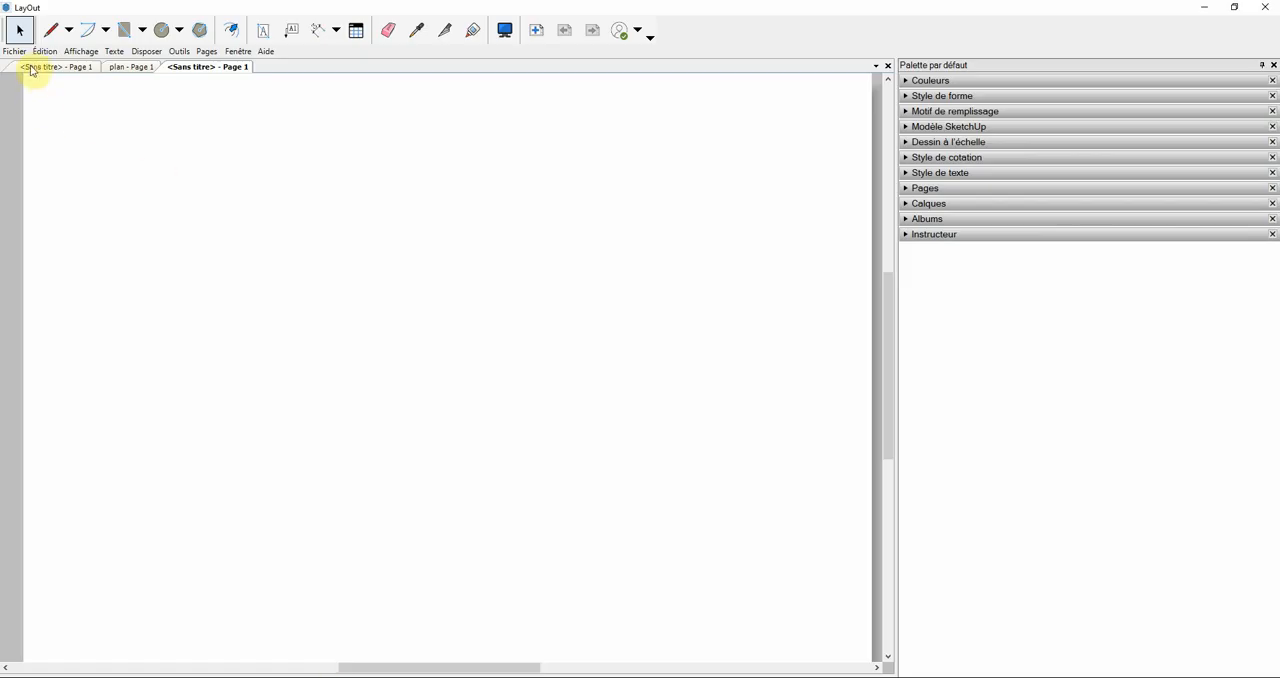
left_click(15, 51)
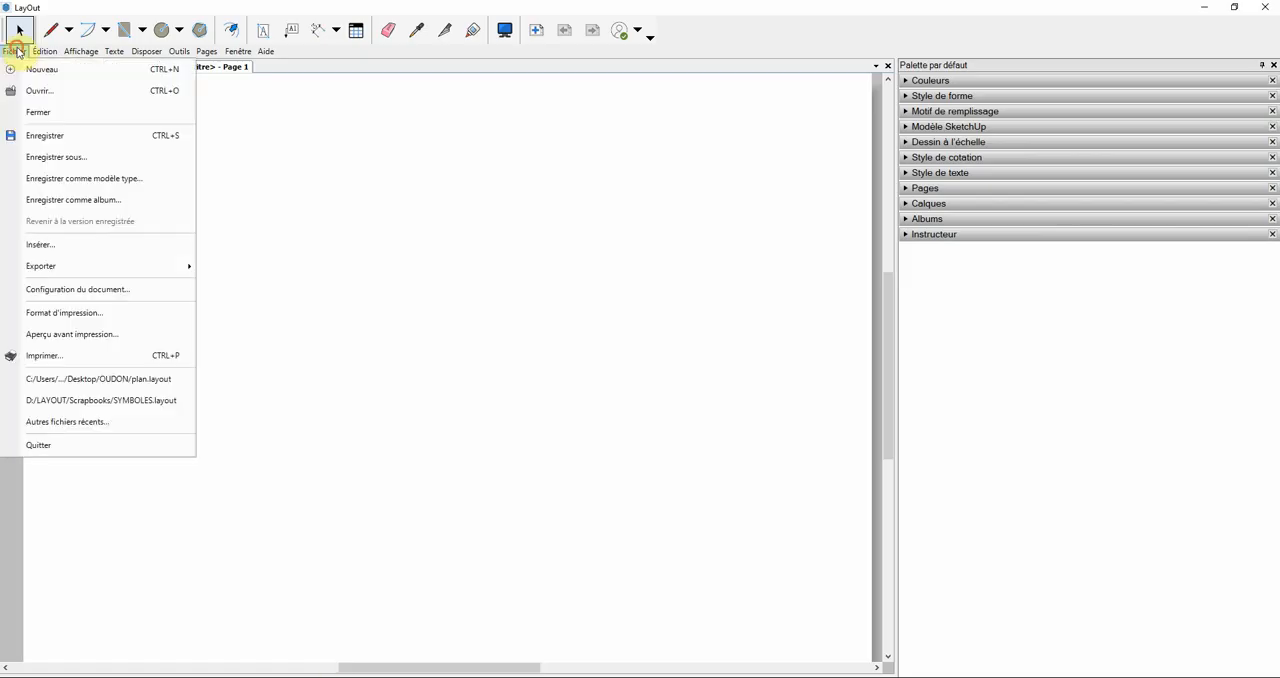
left_click(62, 254)
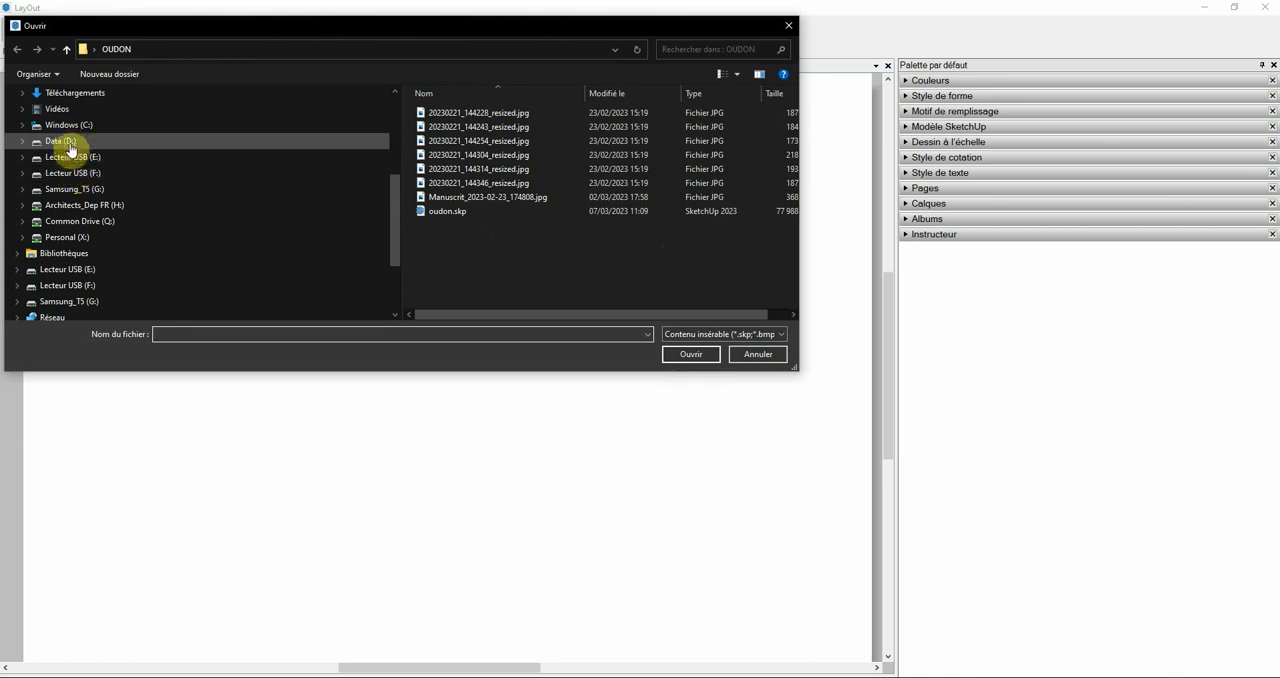
scroll(61, 115, "up", 3)
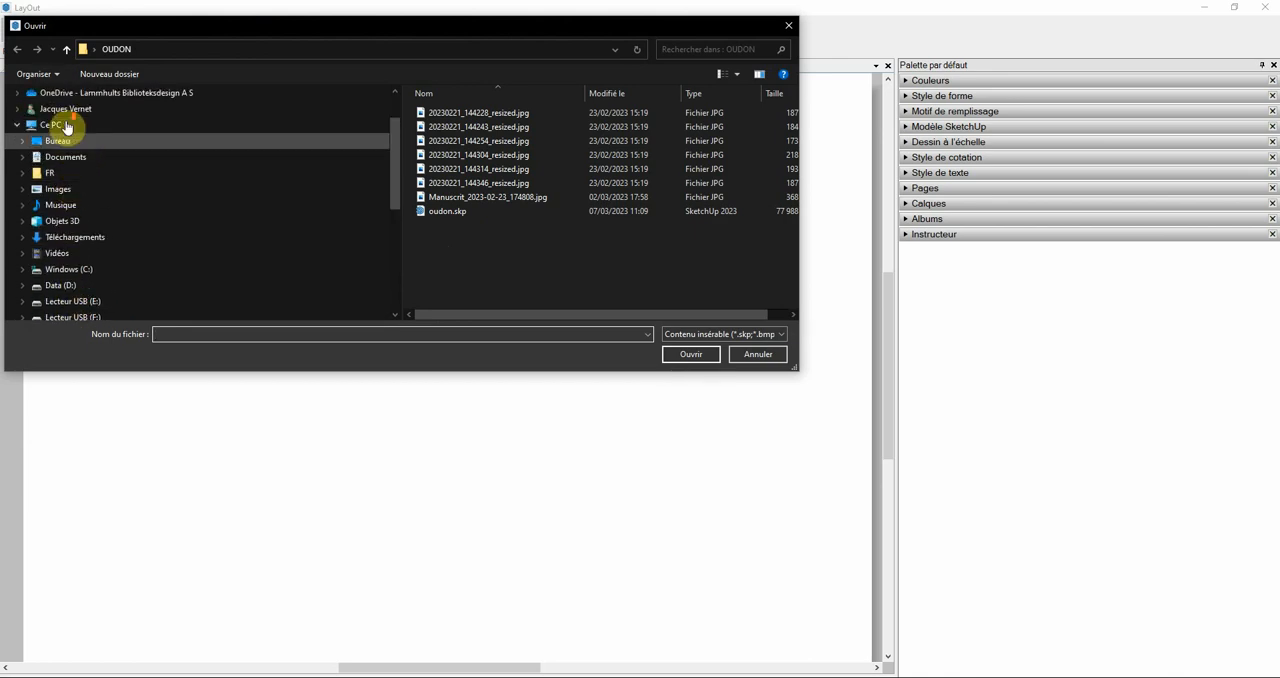
left_click(60, 140)
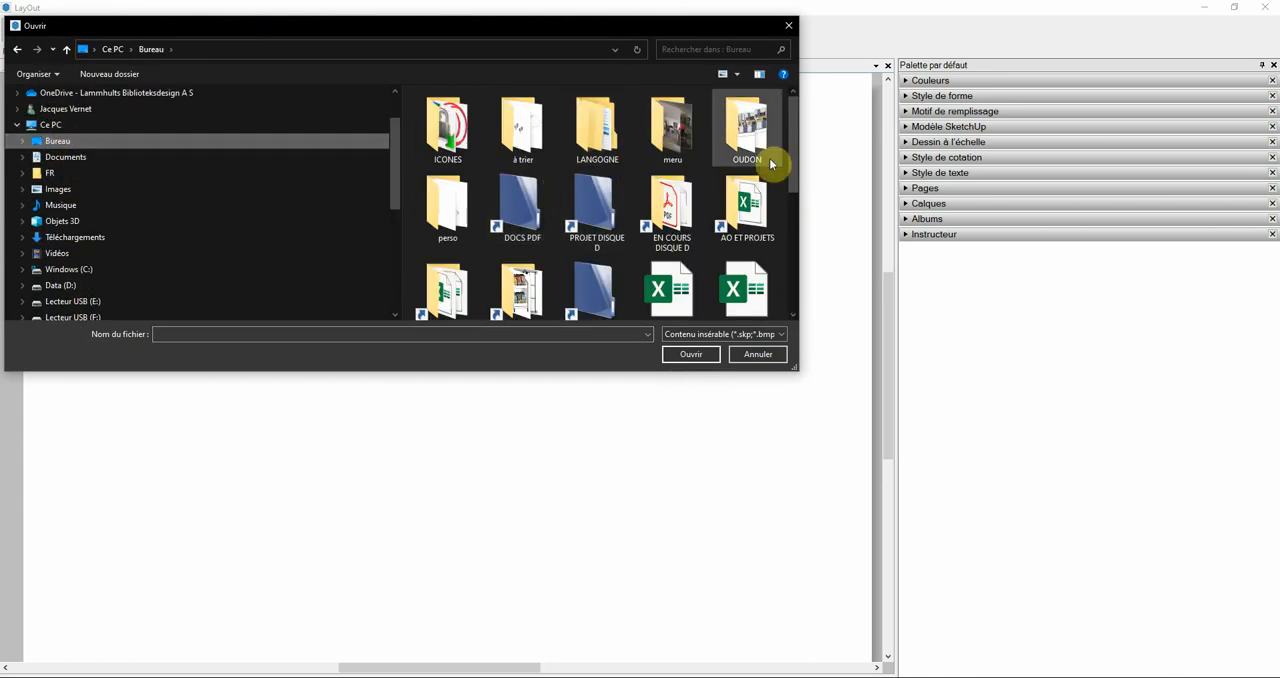
left_click_drag(792, 153, 794, 182)
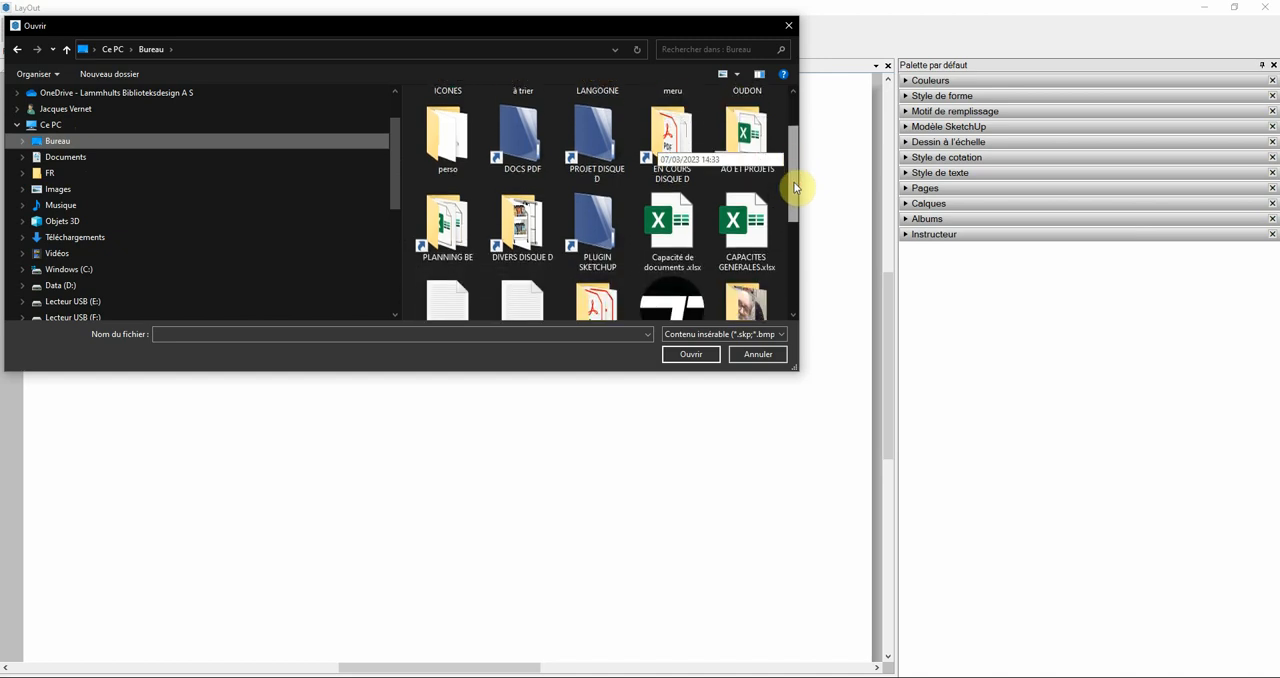
left_click(574, 245)
key("p")
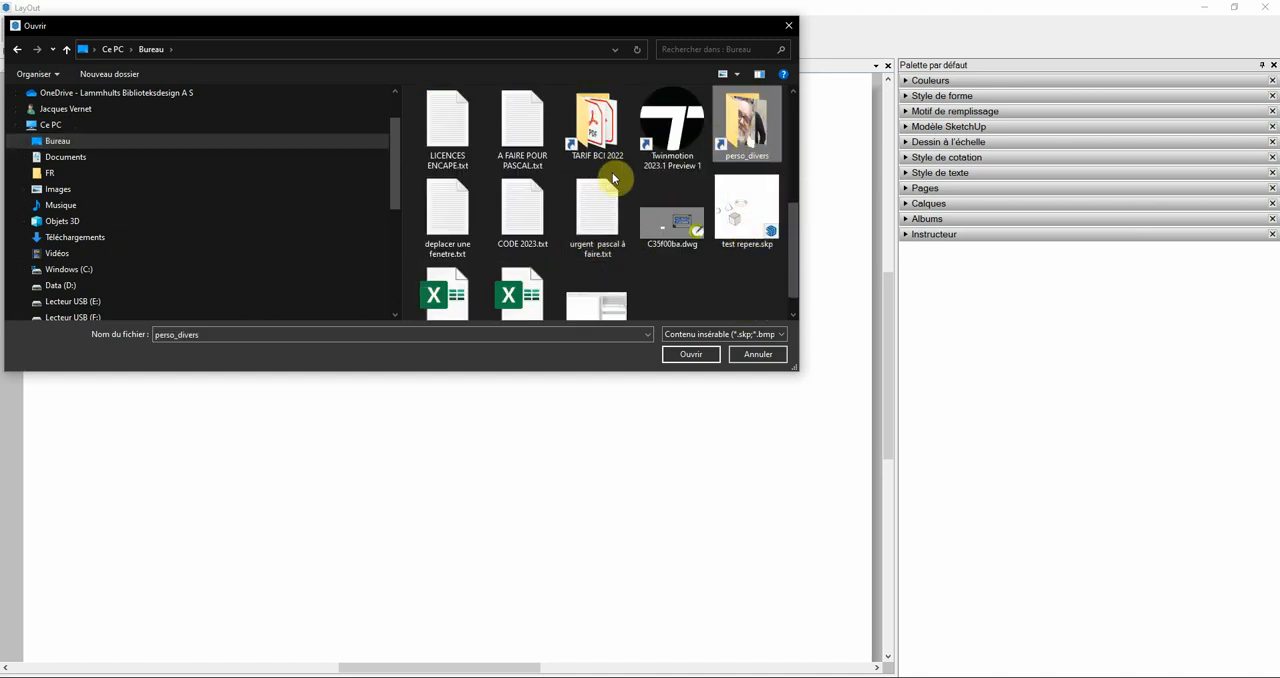
scroll(650, 200, "down", 1)
scroll(683, 217, "up", 6)
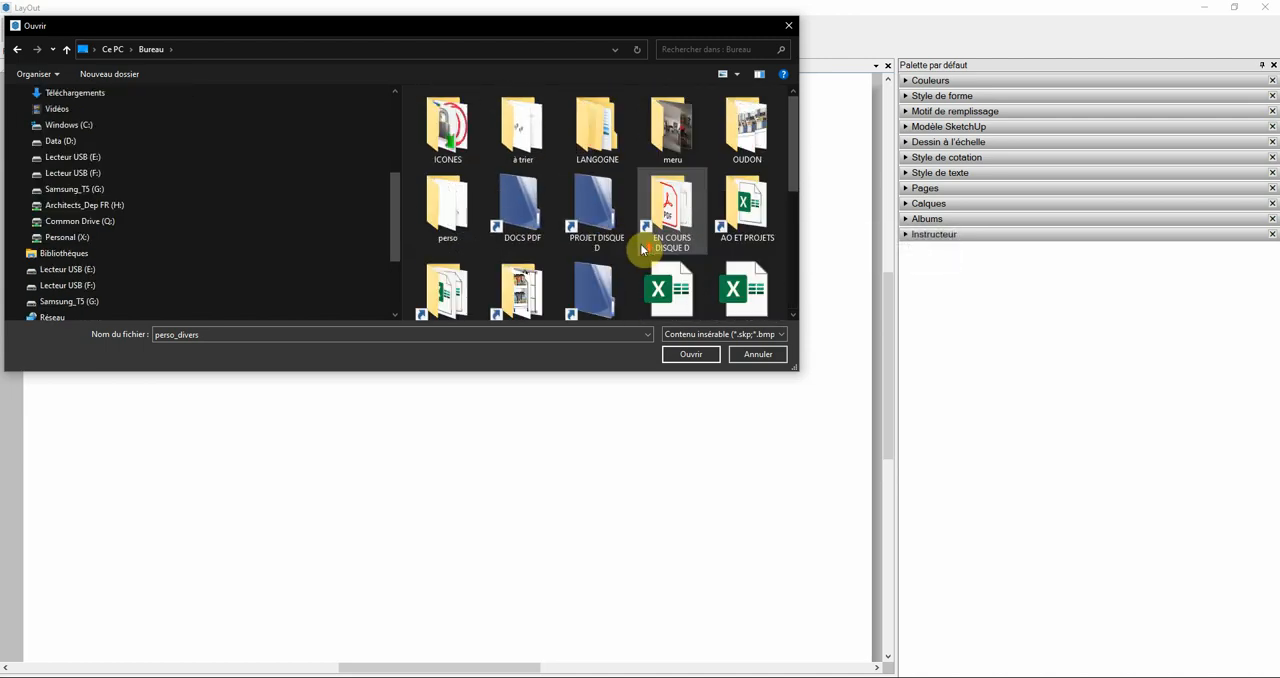
Step: Insert the SketchUp model cd.skp from the perso folder onto the page and clear the selection
left_click(455, 206)
double_click(455, 206)
left_click(757, 150)
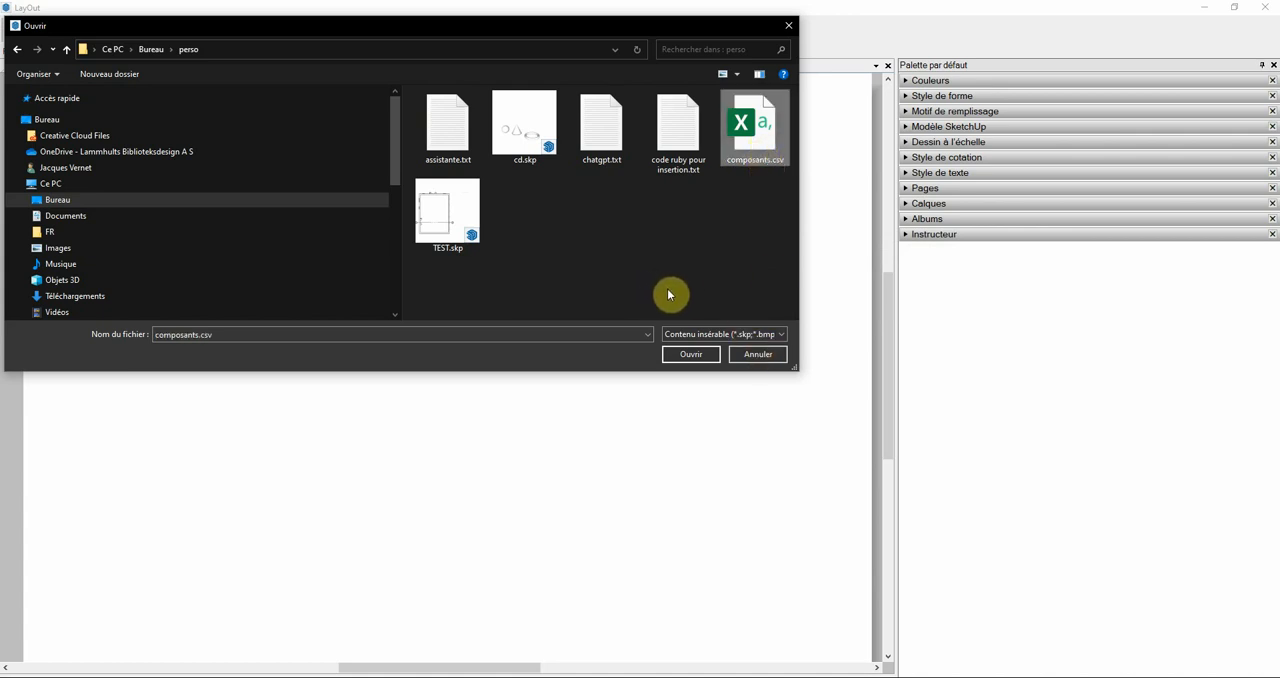
left_click(512, 132)
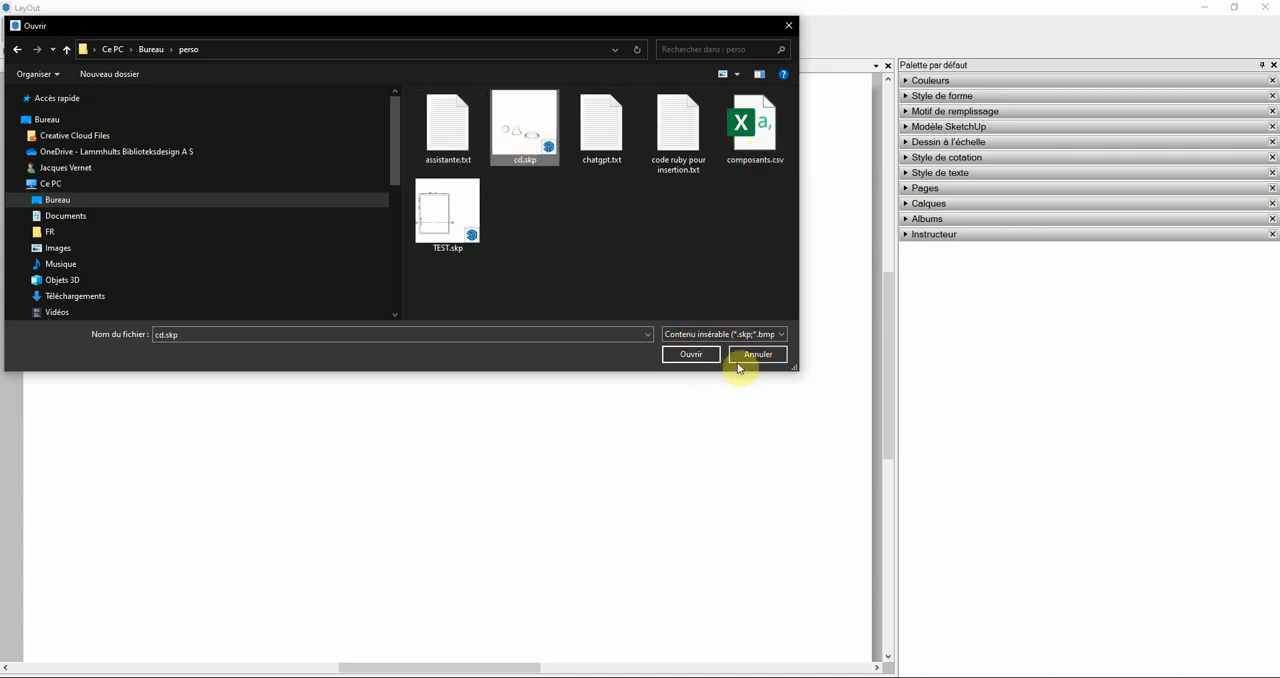
left_click(705, 355)
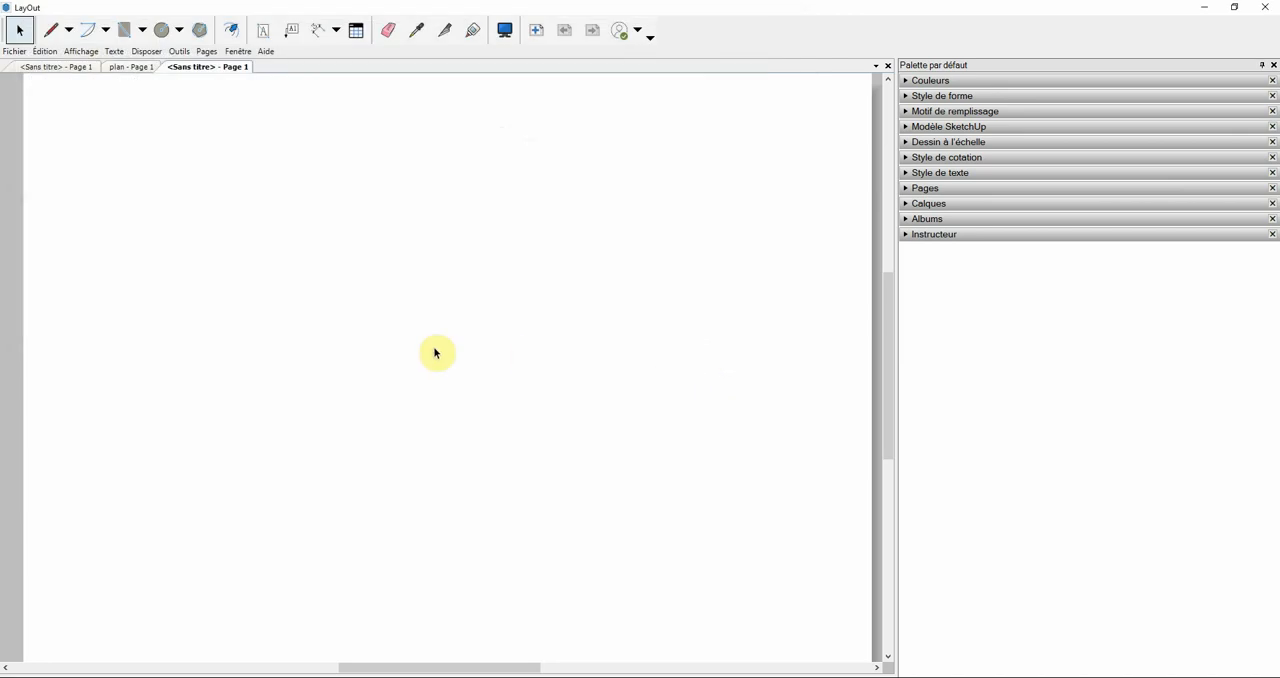
left_click(747, 291)
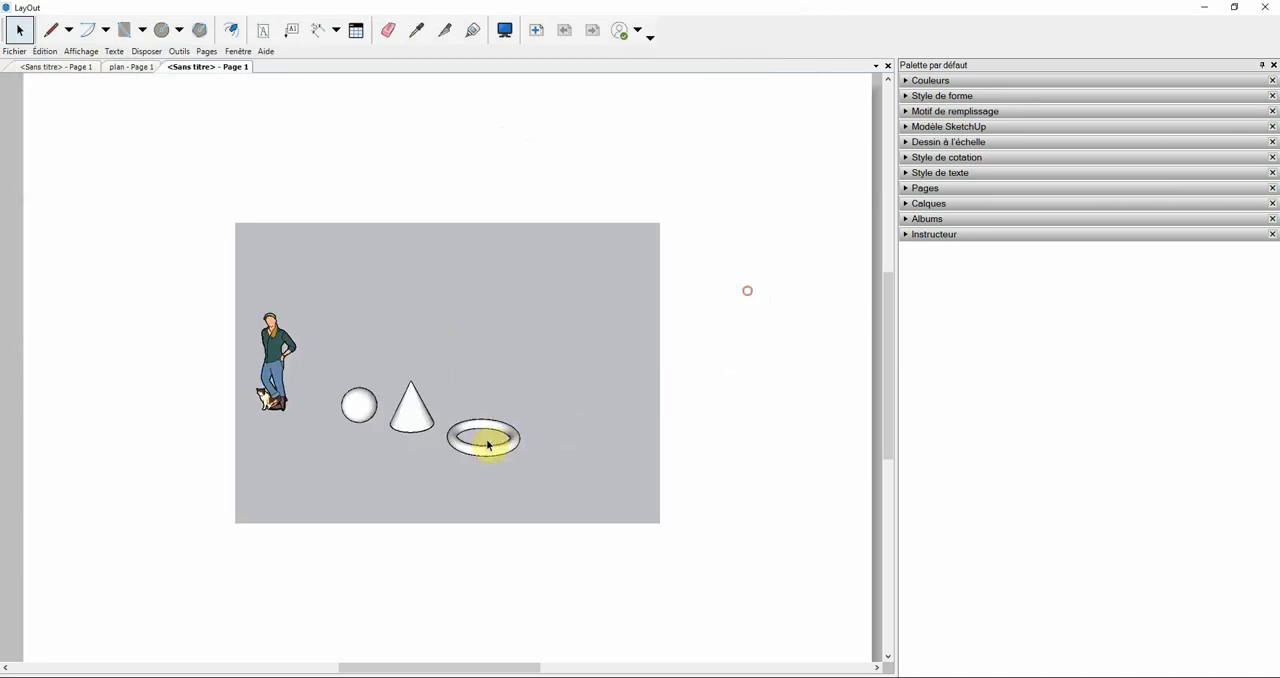
Step: Add a leader label to the torus and set its text to the component's repere attribute
scroll(487, 443, "up", 3)
scroll(480, 417, "down", 2)
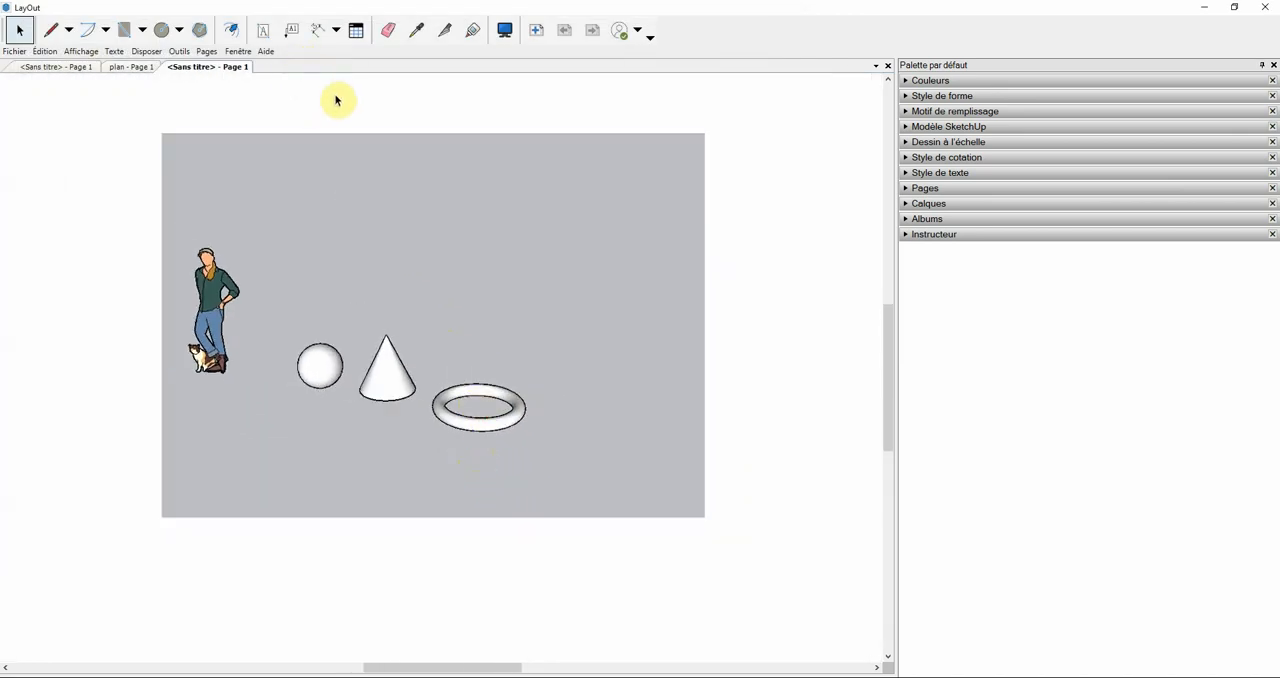
left_click(292, 36)
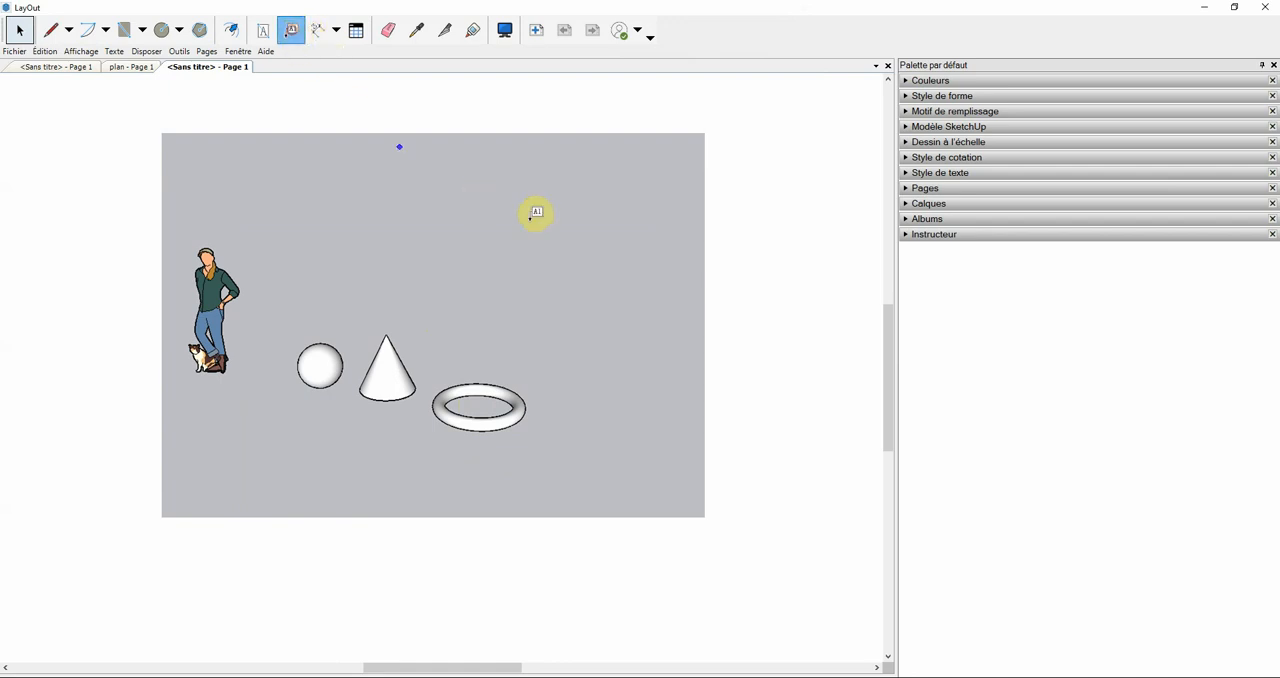
left_click(505, 386)
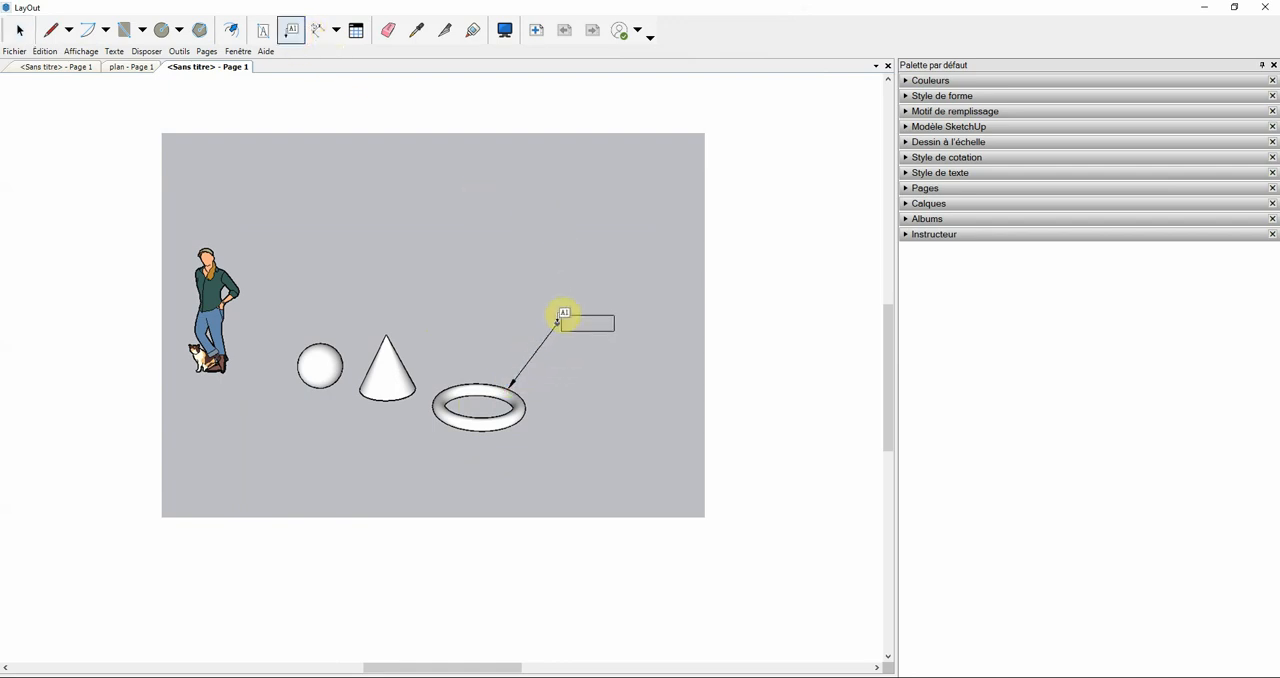
left_click(556, 319)
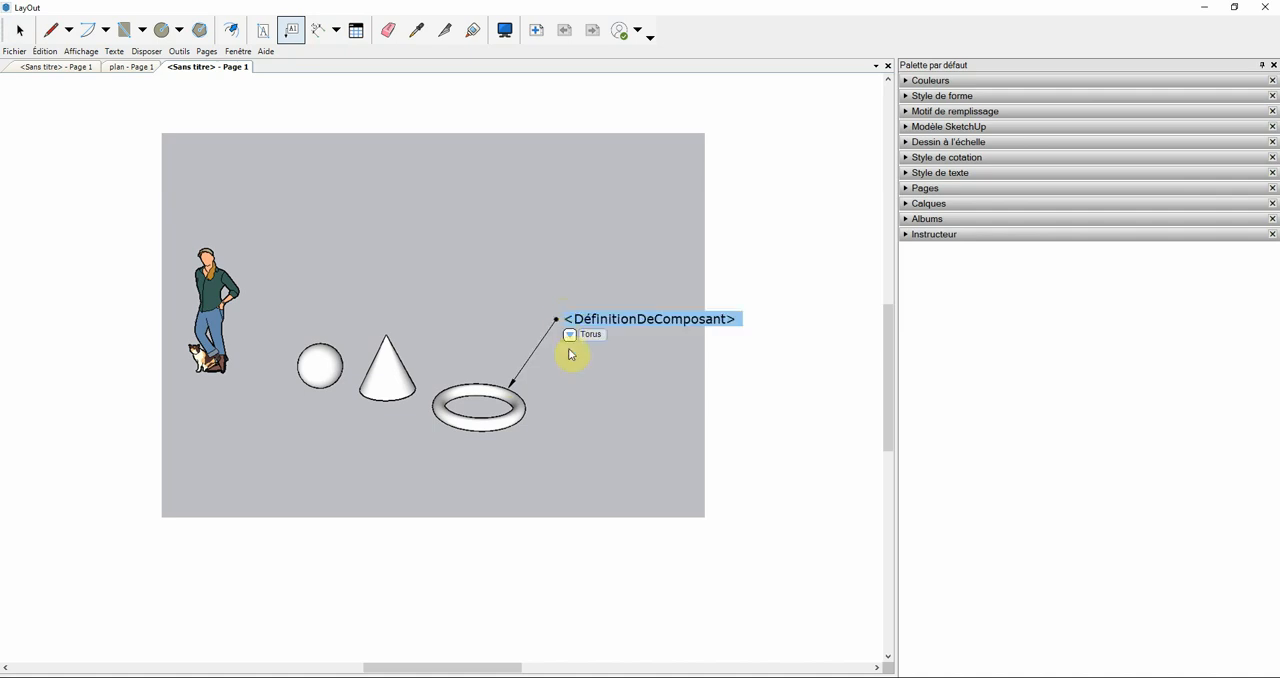
left_click(572, 342)
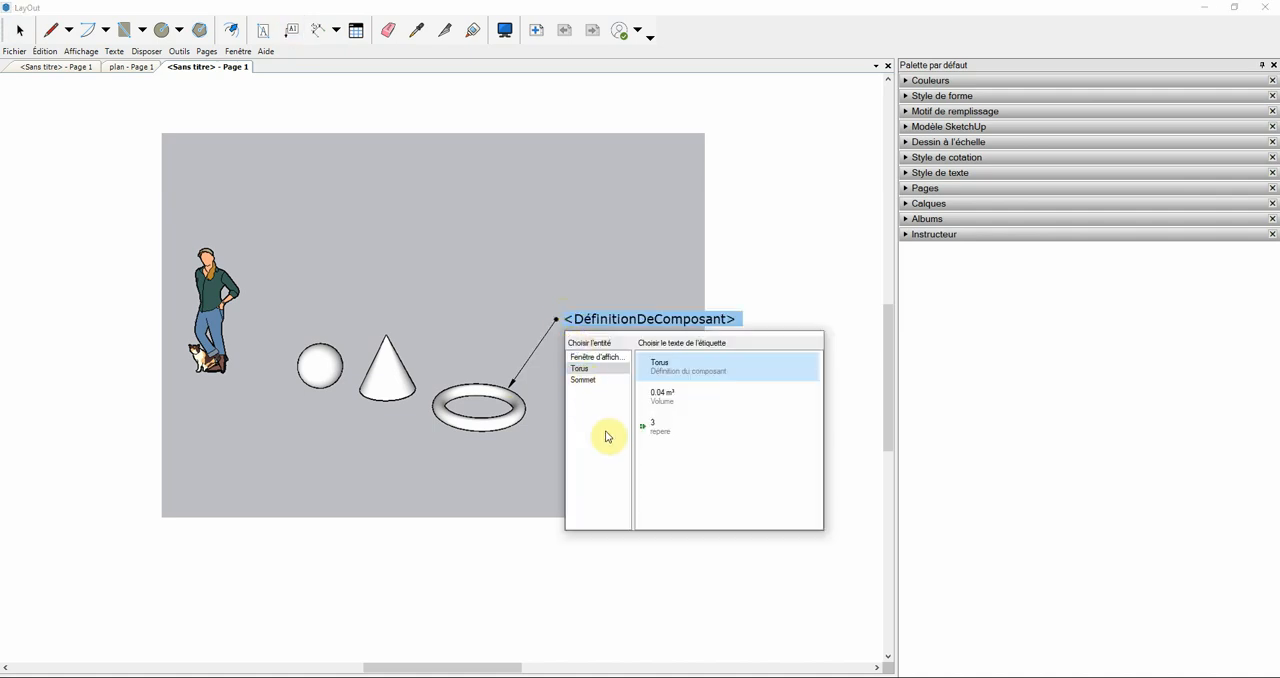
left_click(657, 432)
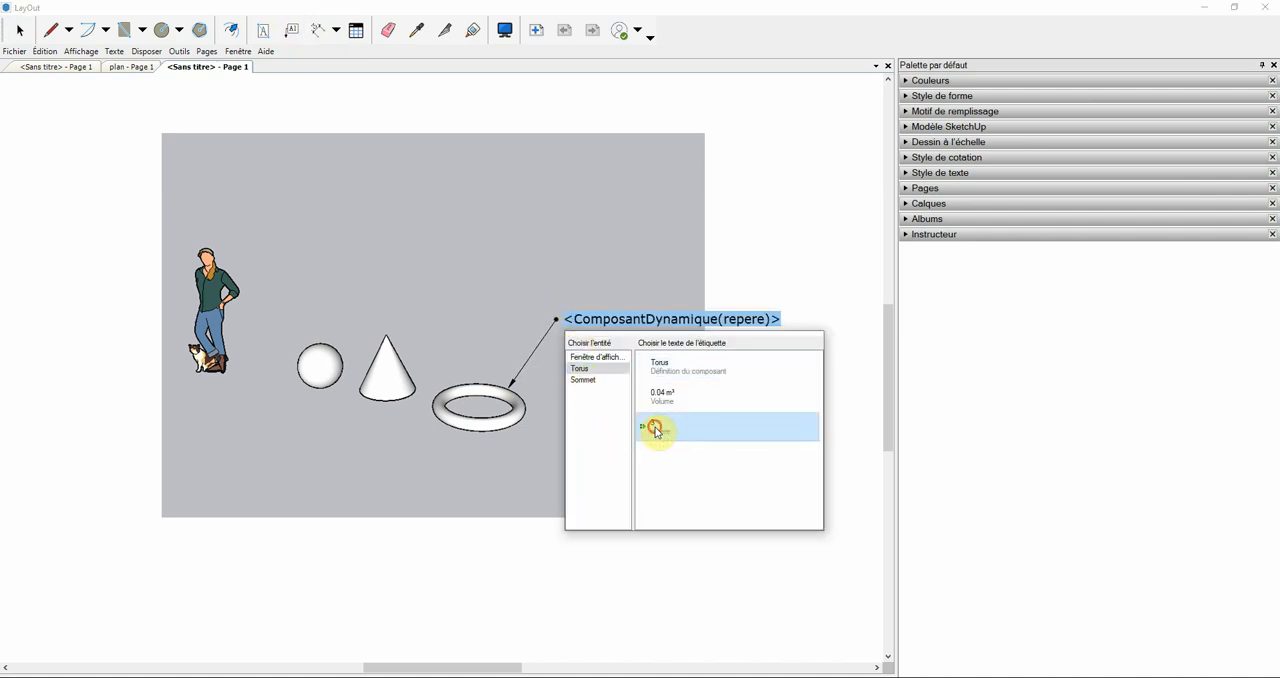
left_click(543, 243)
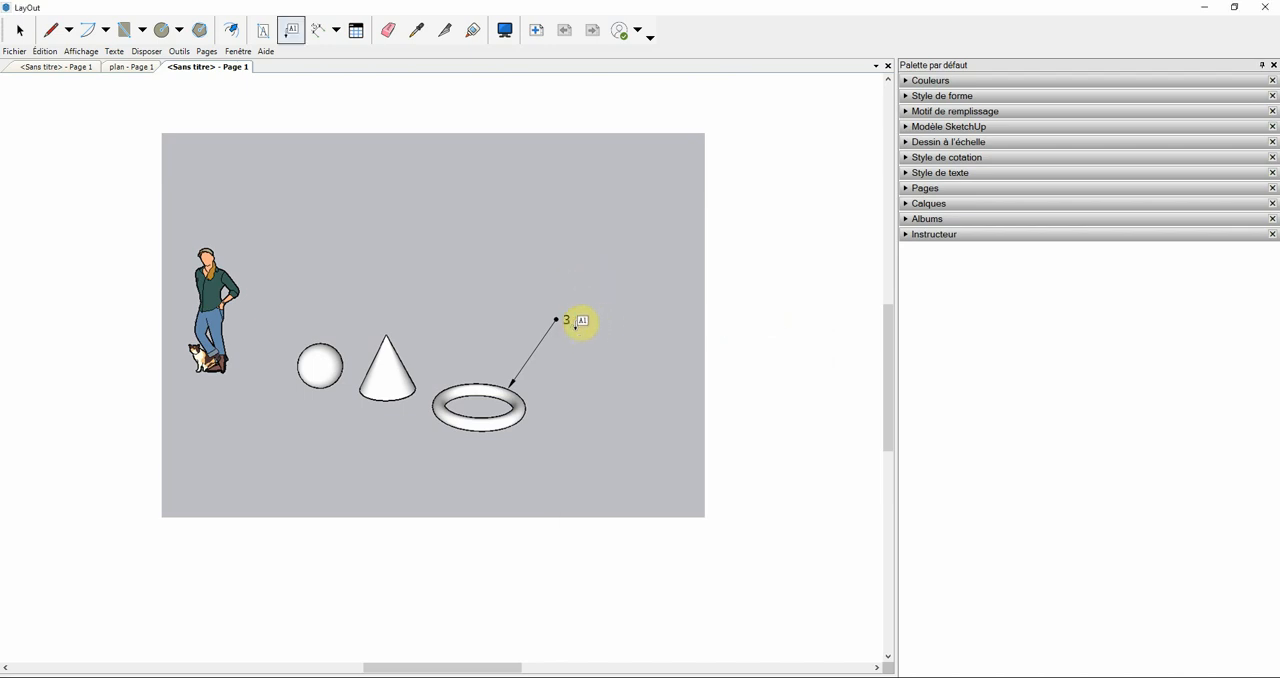
Step: Label the cone's apex with its repere attribute, placing the text above the cone
left_click(387, 338)
left_click(433, 262)
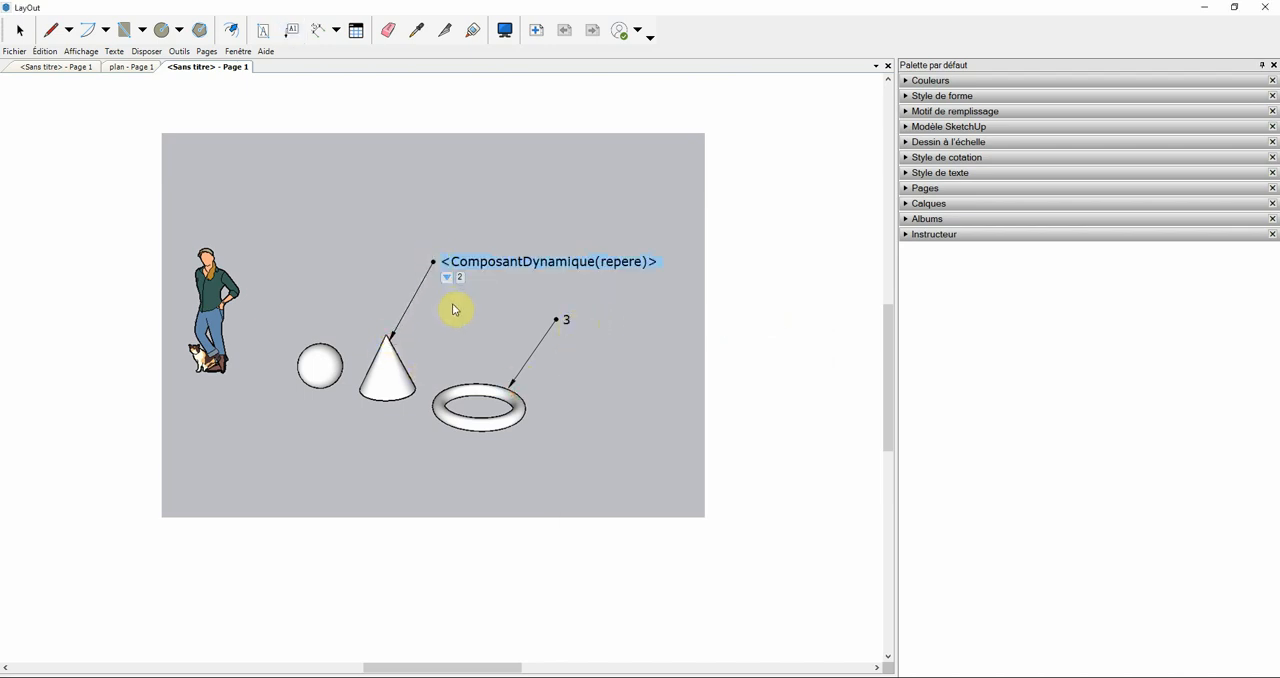
left_click(455, 304)
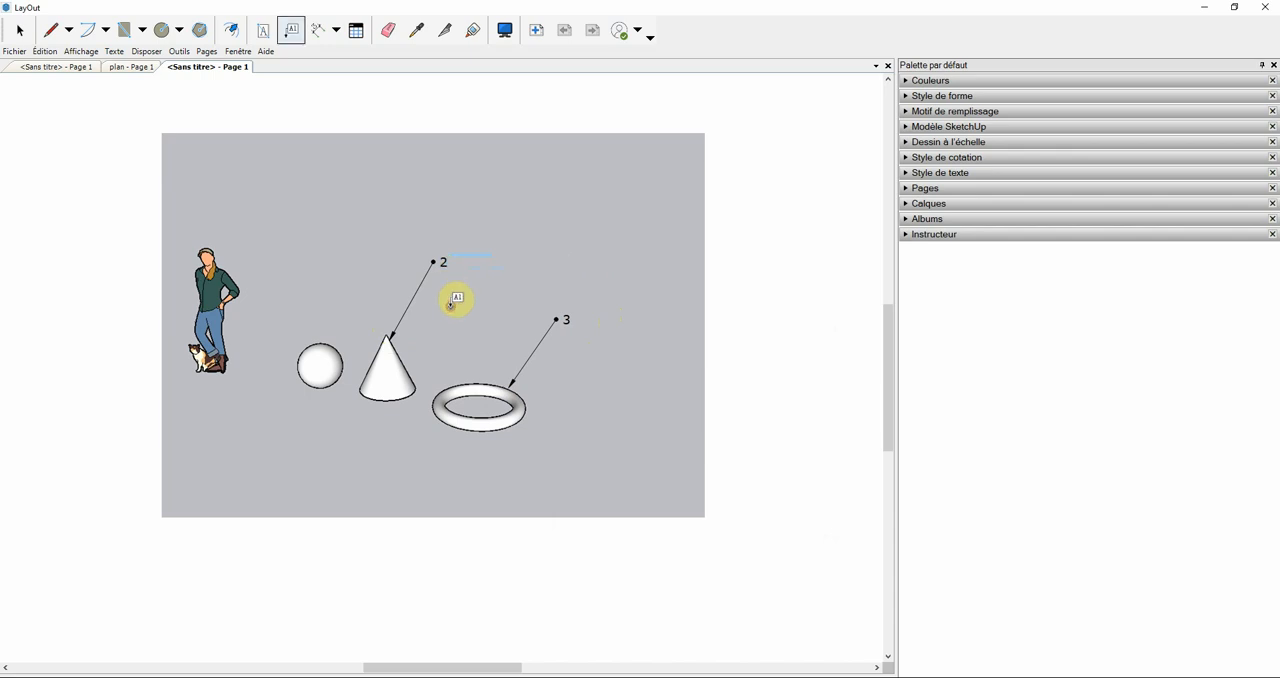
Step: Label the sphere with its repere attribute above it, then return to the selection tool
left_click(322, 347)
left_click(320, 283)
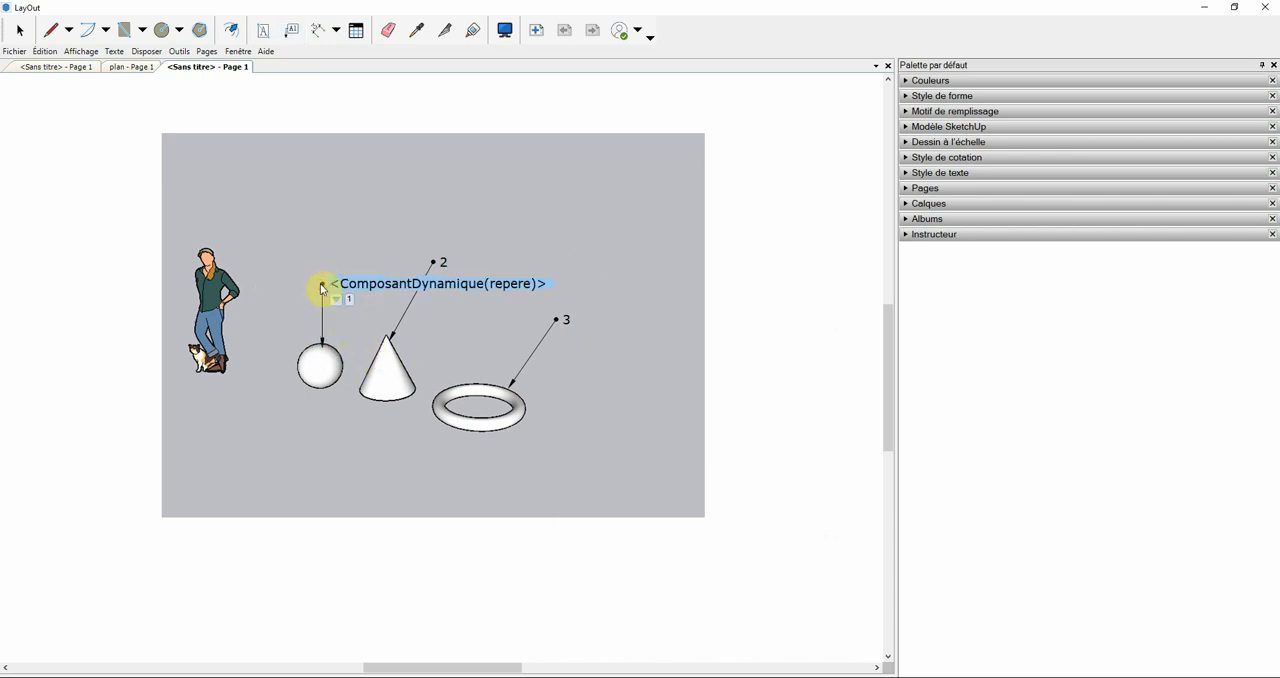
left_click(349, 218)
left_click(19, 30)
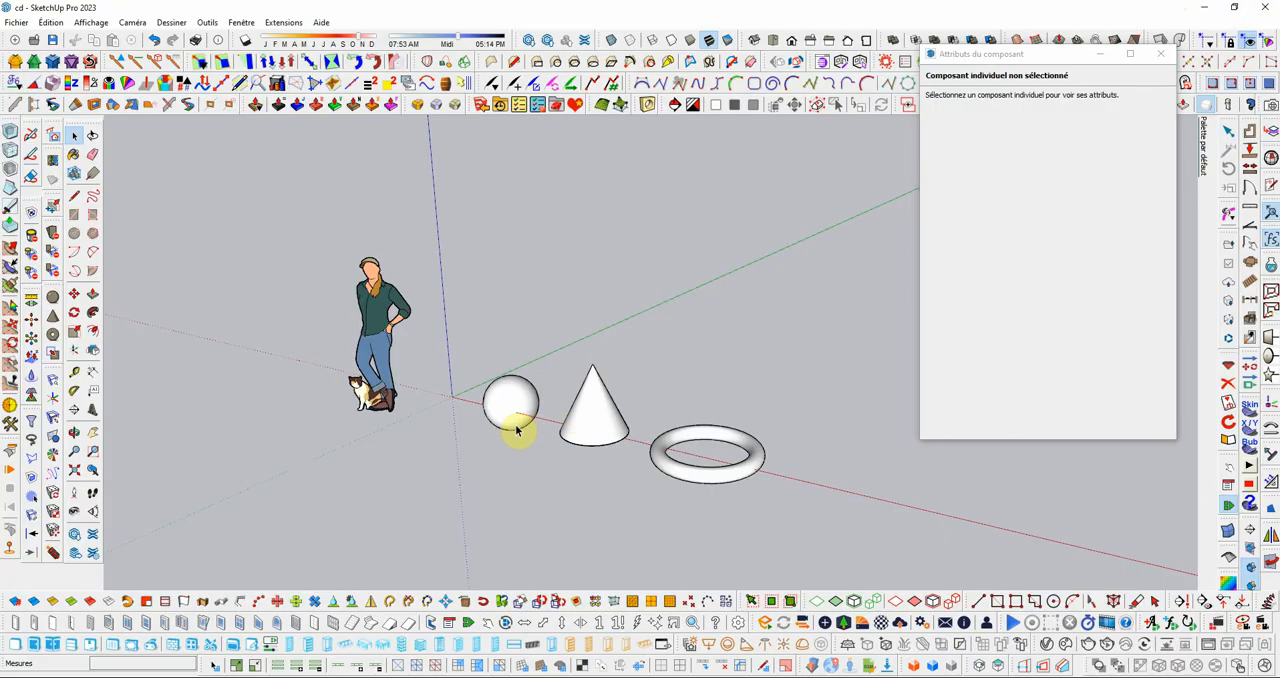
Step: Switch to SketchUp, select the sphere, cone and torus, and start exporting their repere attribute to a CSV file
mouse_move(471, 323)
left_mouse_down()
mouse_move(554, 418)
mouse_move(810, 543)
left_mouse_up()
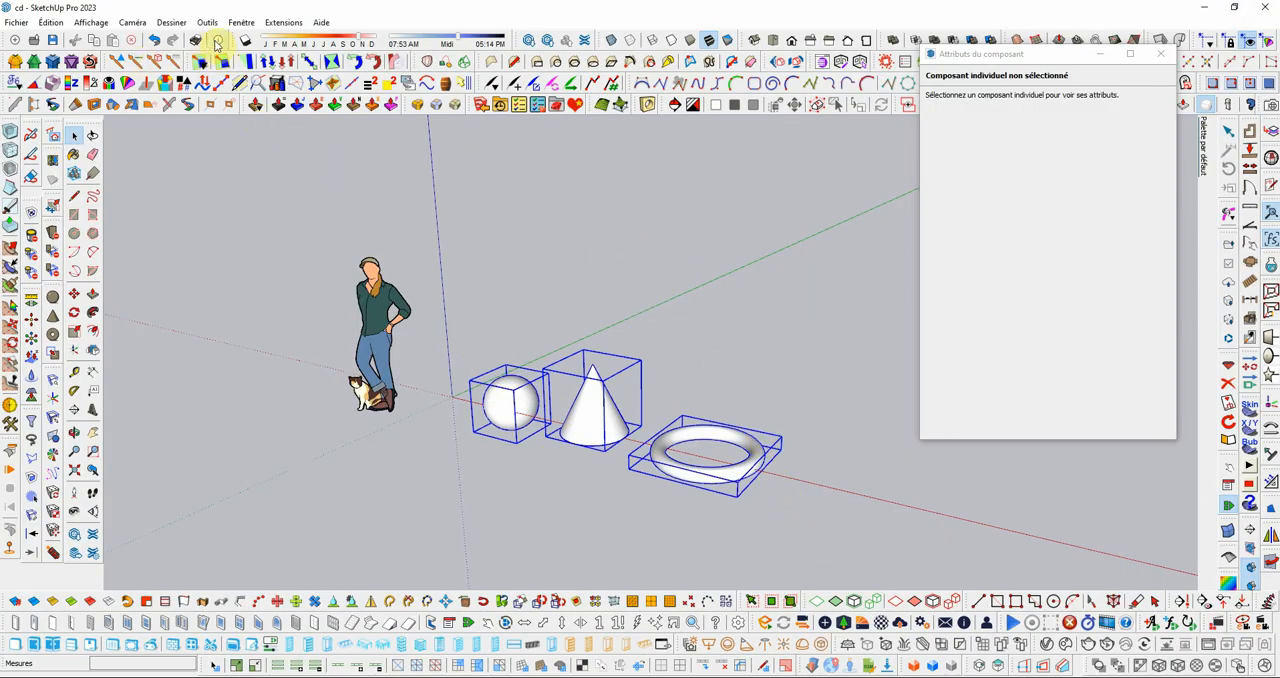
left_click(284, 22)
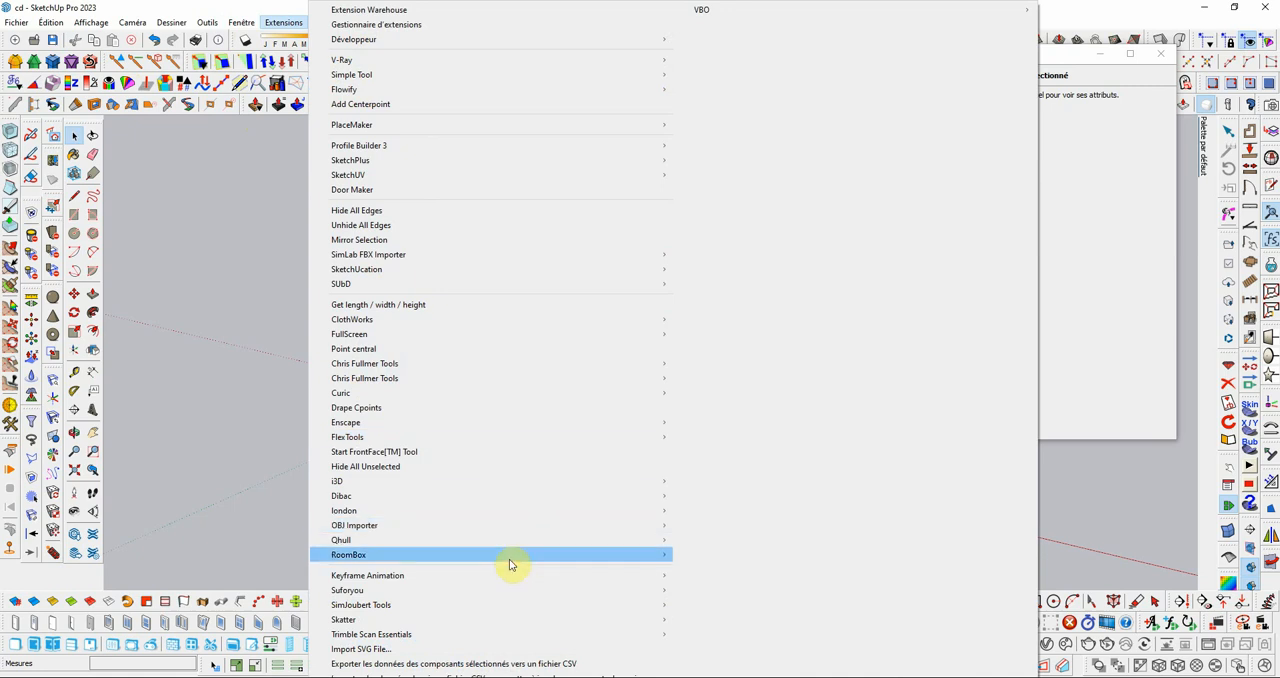
left_click(462, 664)
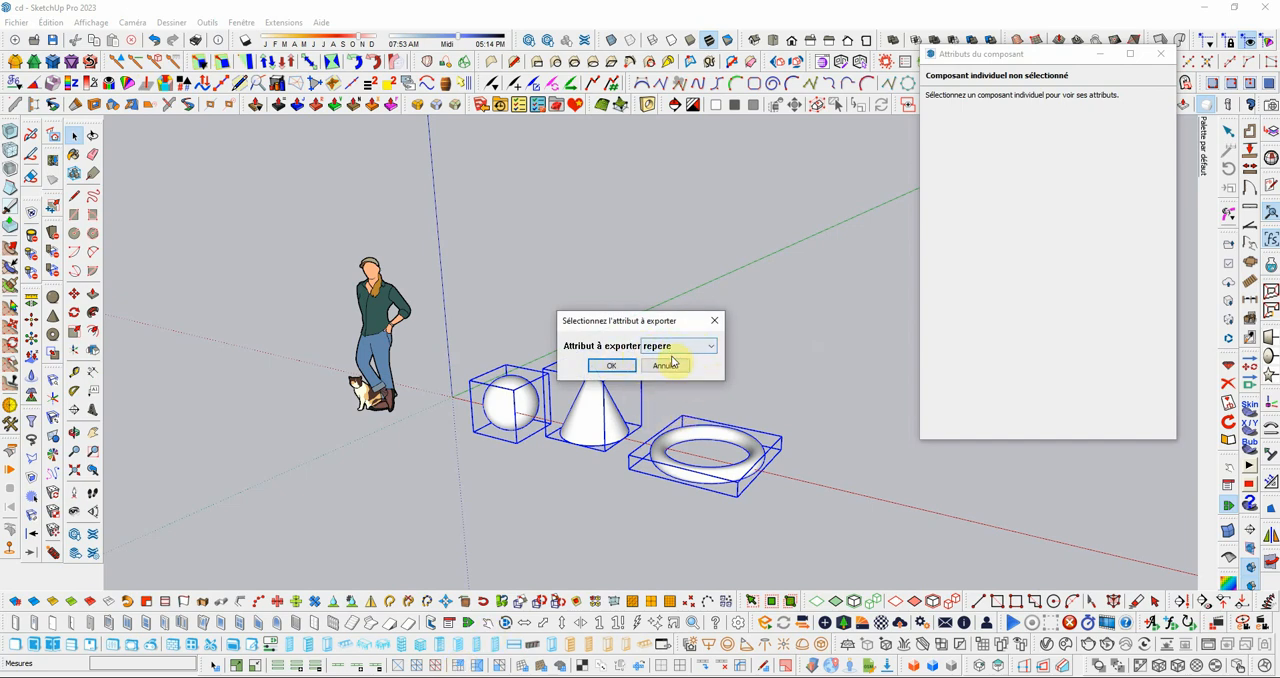
left_click(609, 367)
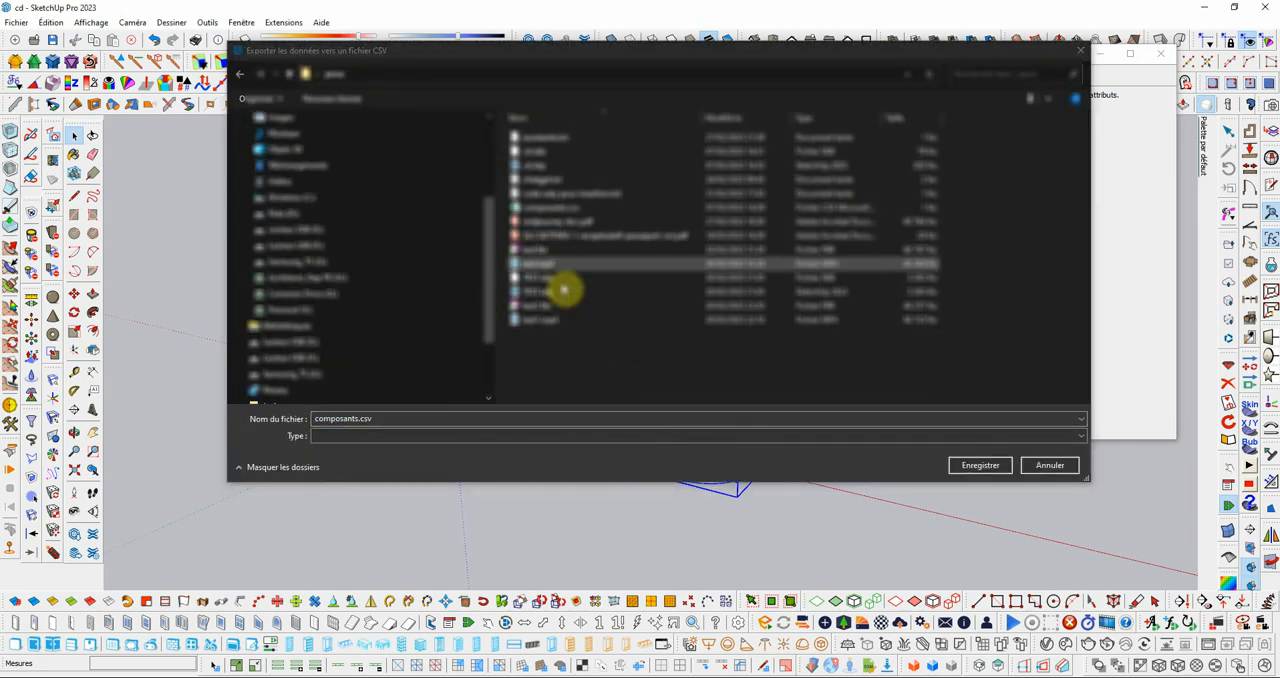
Step: Save the exported component data as composants01.csv and dismiss the completion message
left_click(361, 419)
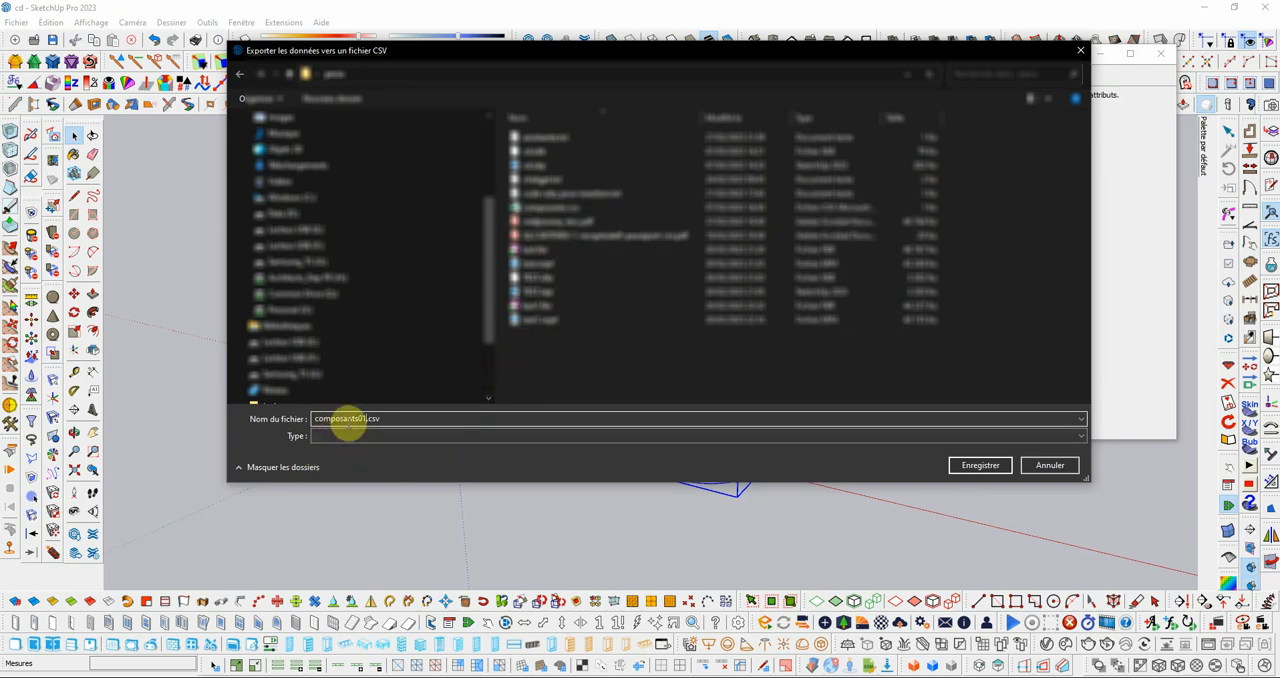
left_click(980, 466)
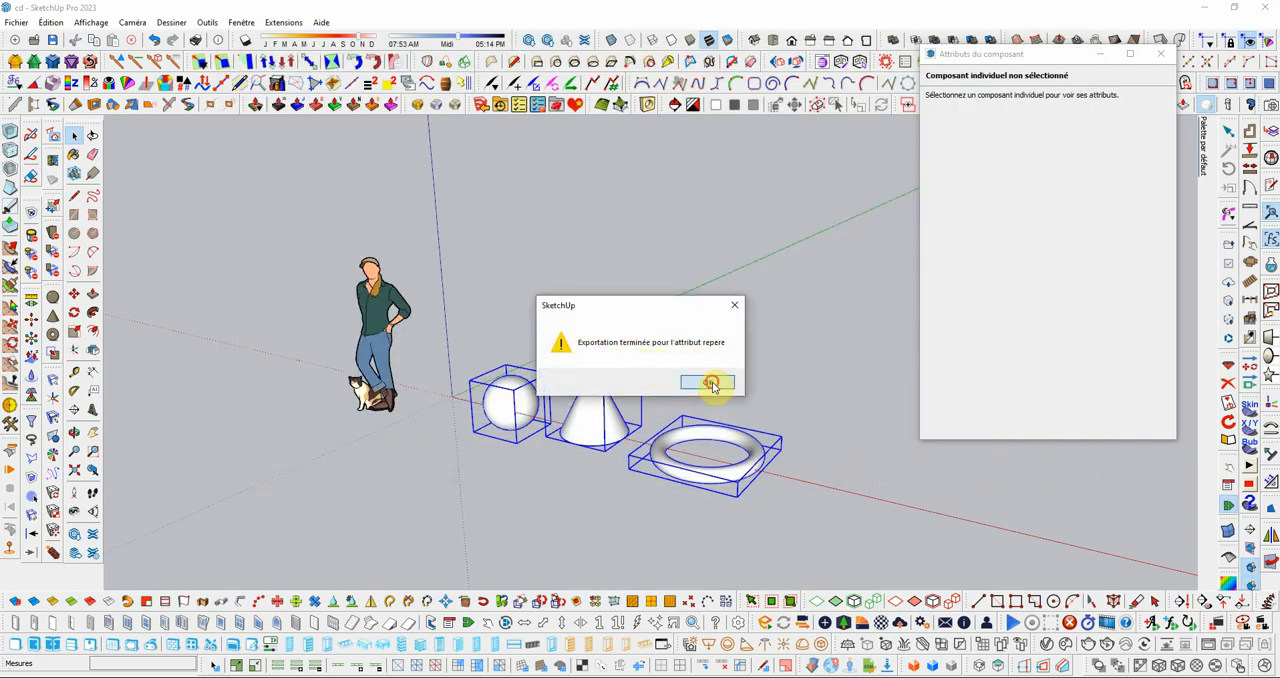
left_click(711, 389)
left_click(820, 432)
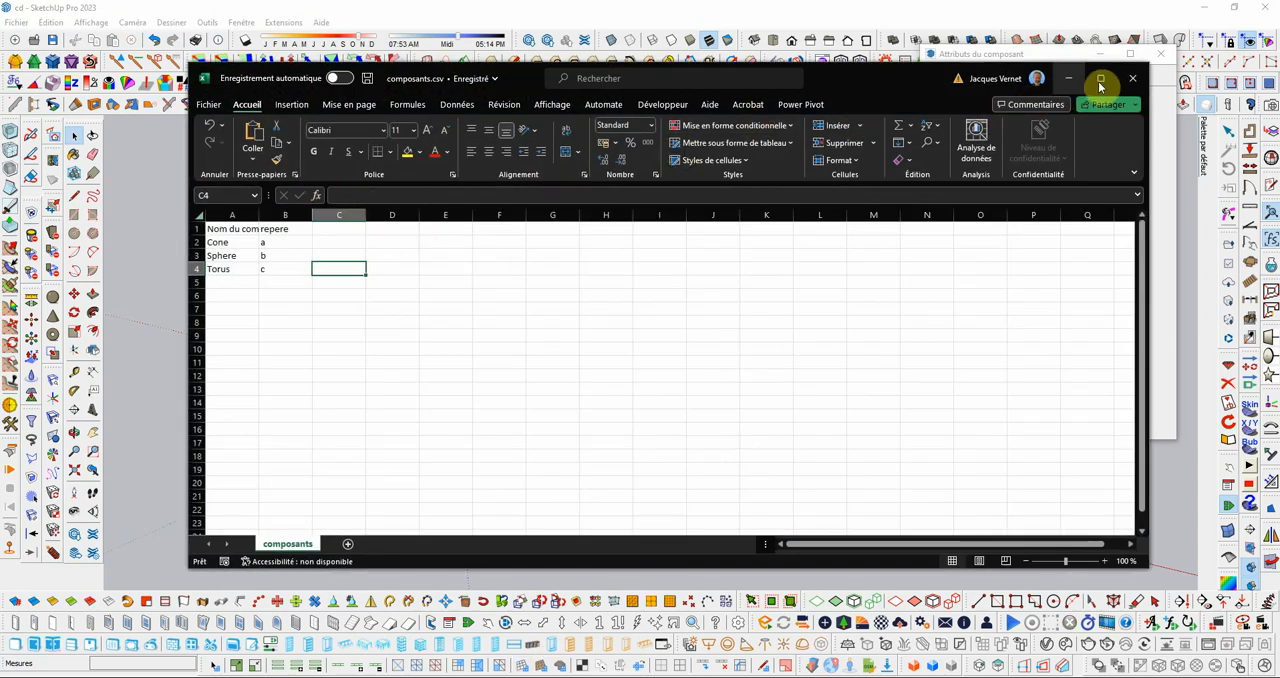
Step: Switch to Excel, open composants01.csv, fit column A to its contents and select the sphere's repere value
left_click(209, 105)
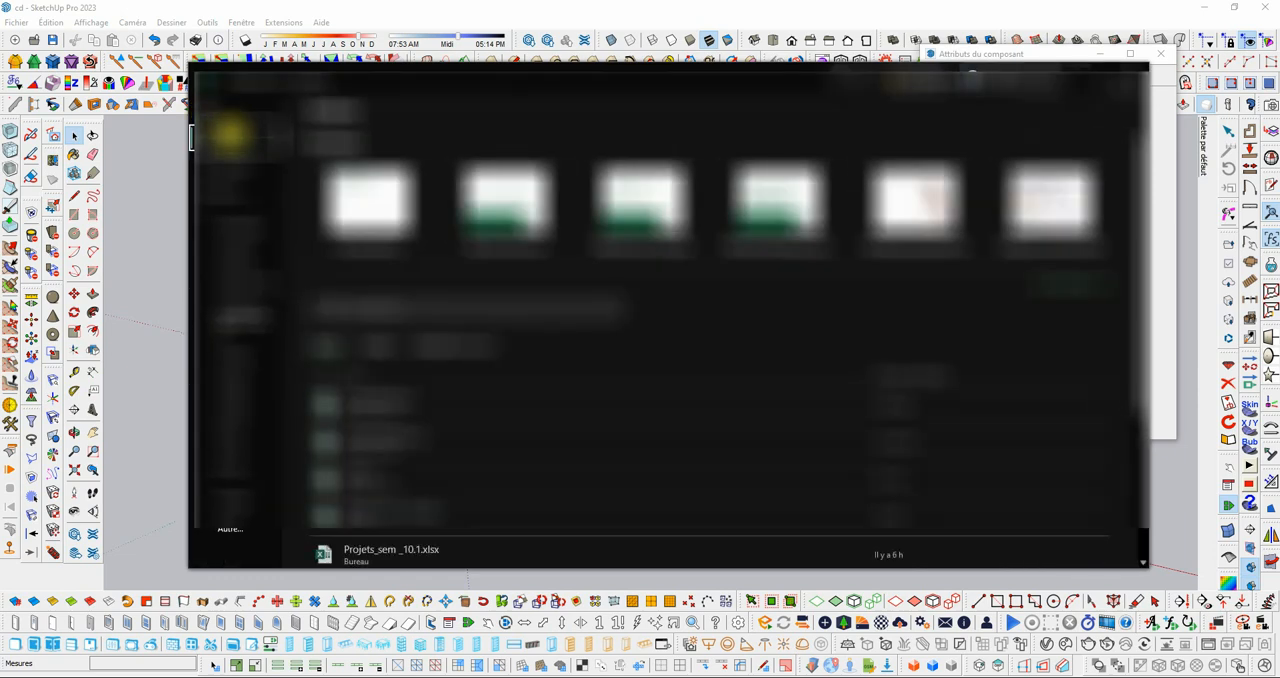
left_click(251, 208)
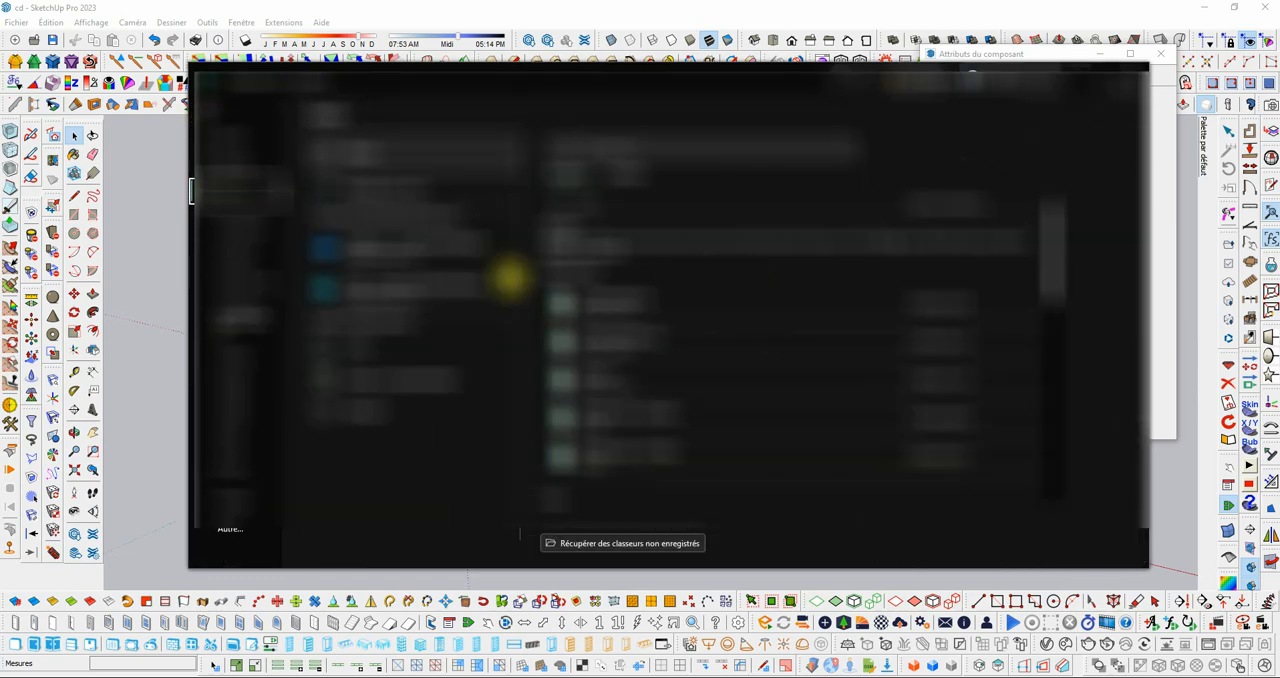
left_click(378, 413)
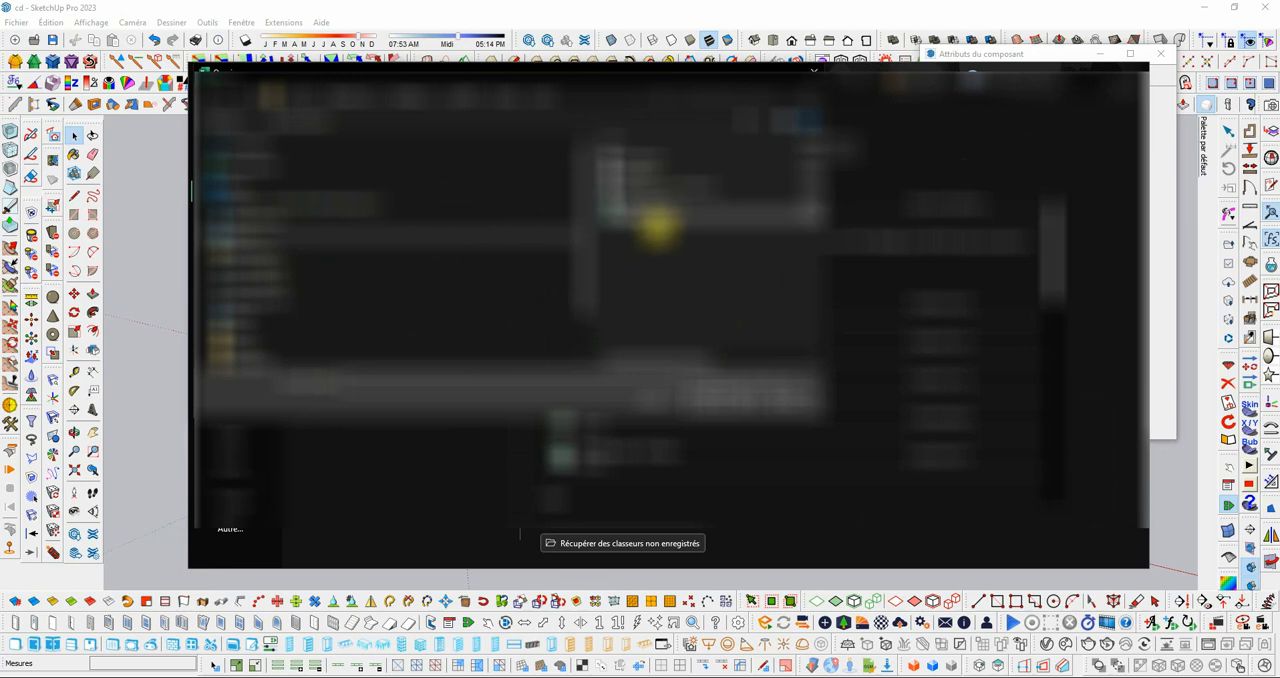
double_click(723, 400)
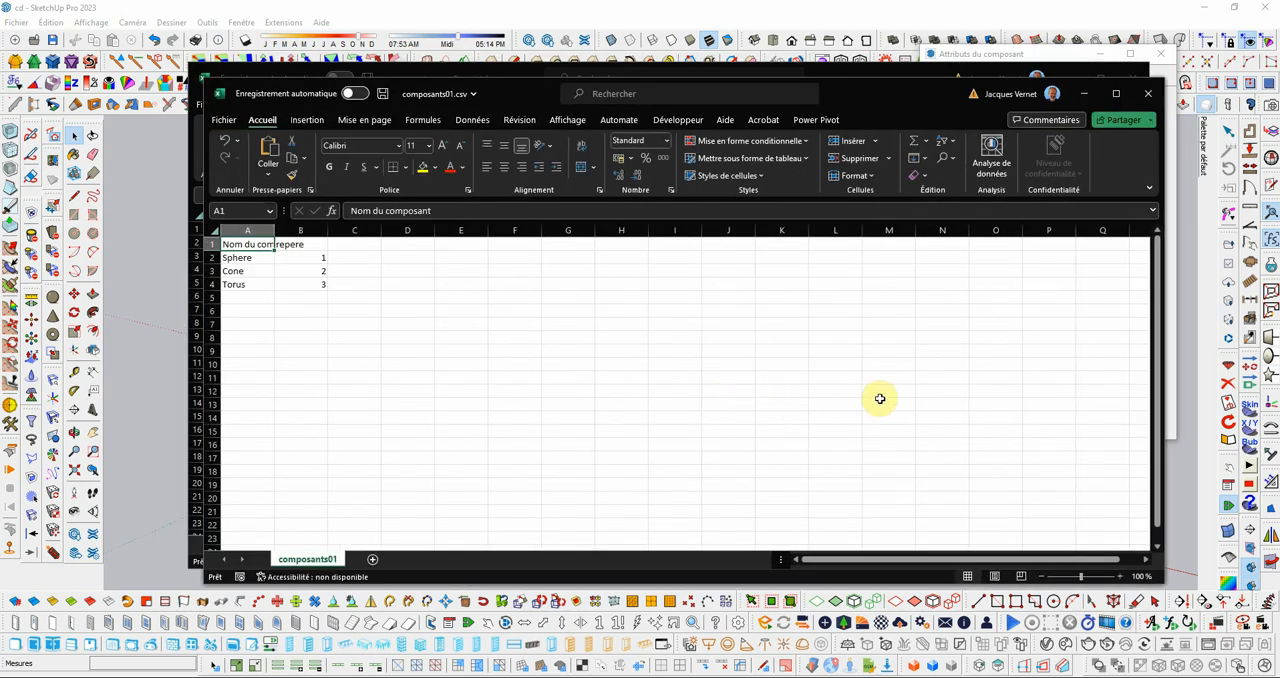
double_click(275, 228)
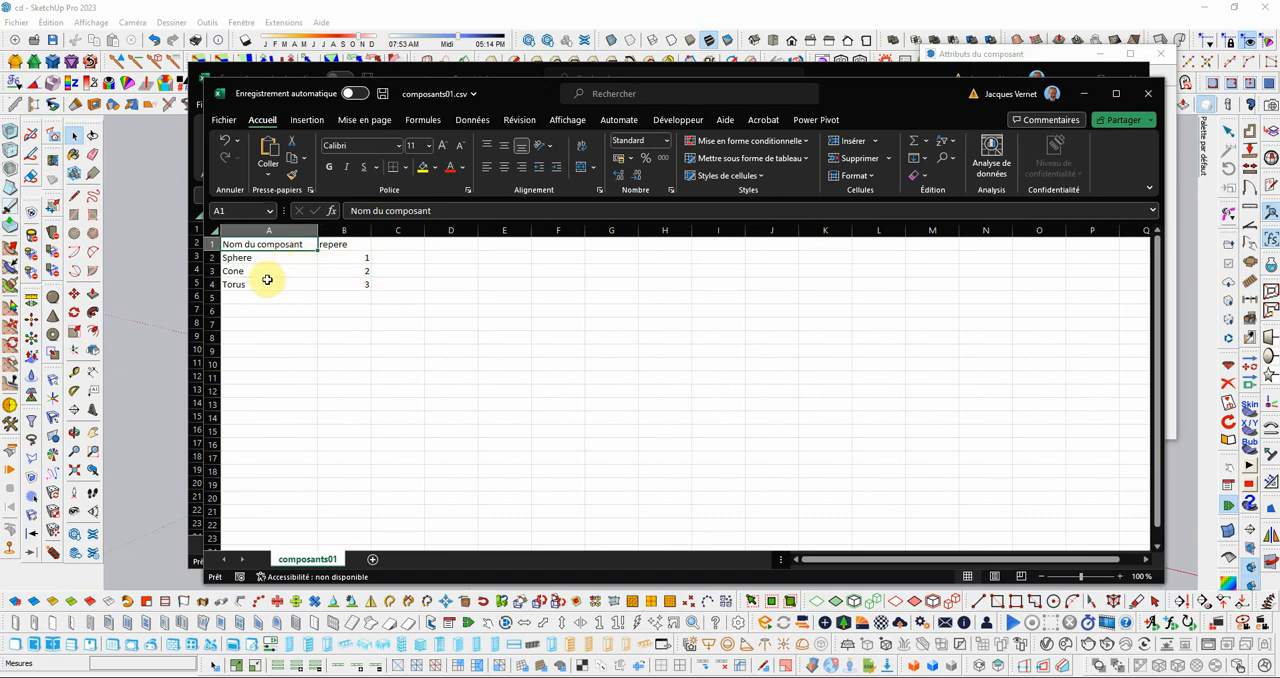
left_click(363, 256)
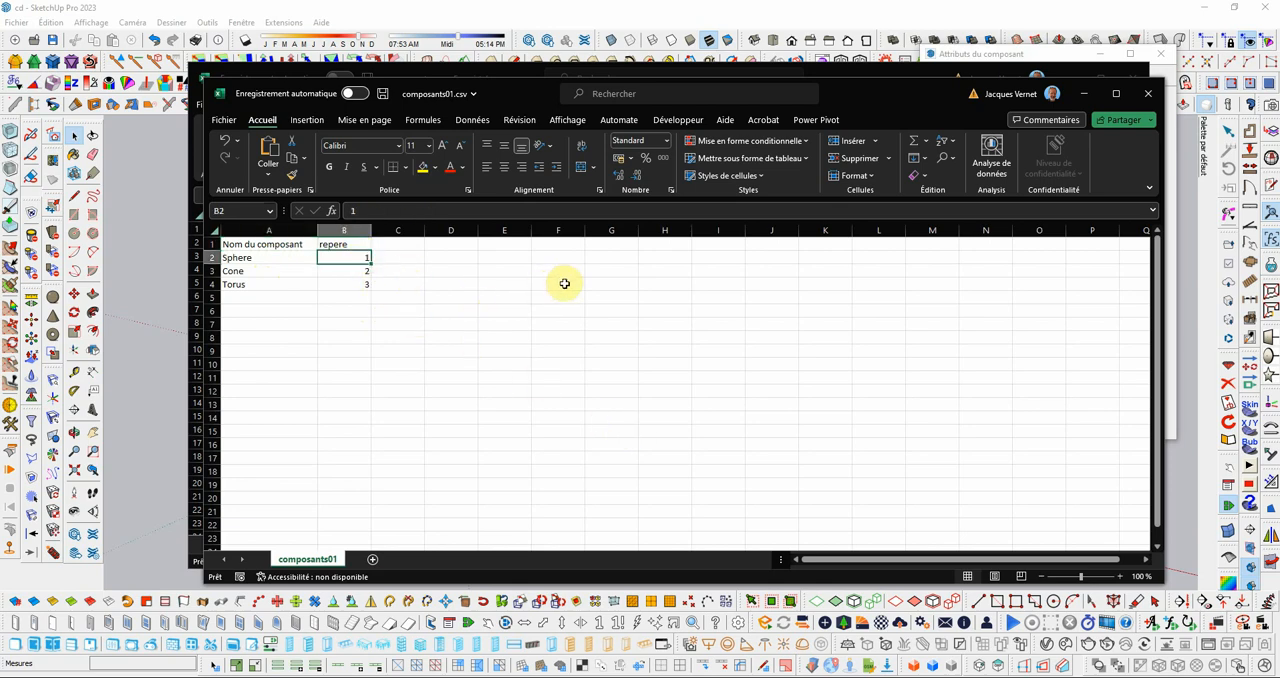
Step: Set the repere values to a for the sphere, b for the cone and c for the torus
type("a")
left_click(362, 270)
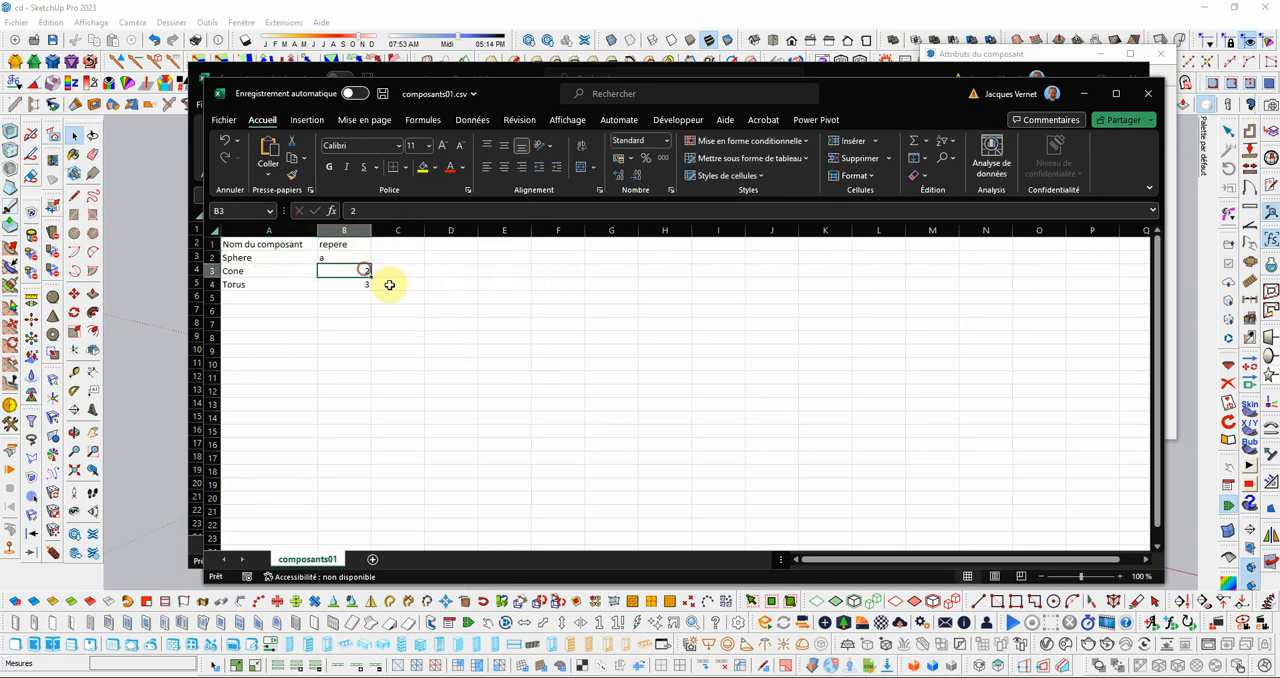
type("b")
left_click(364, 285)
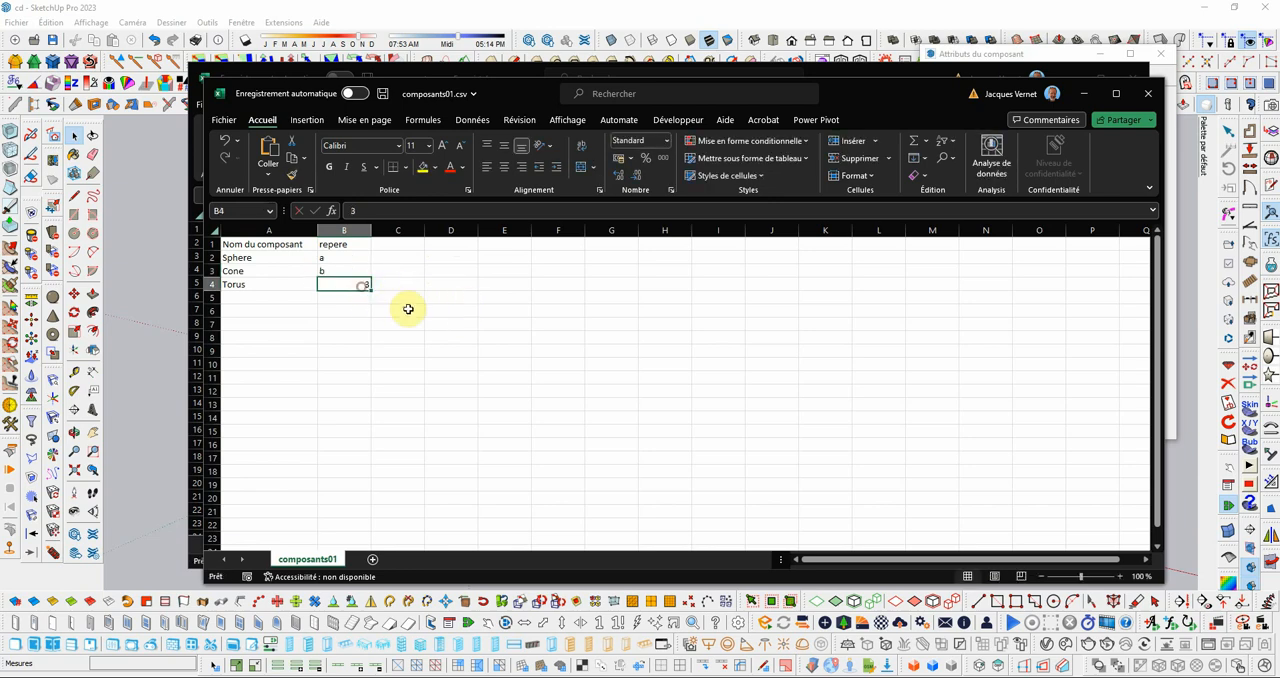
type("c")
key("Tab")
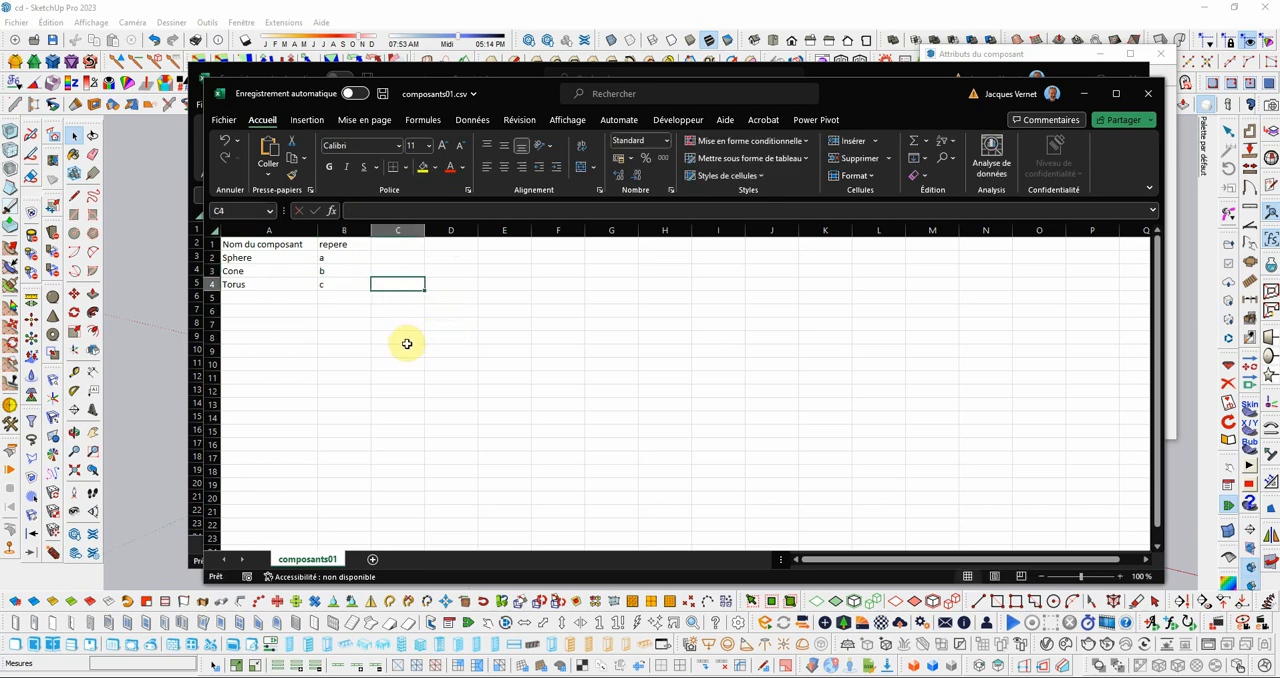
Step: Save composants01.csv and close its Excel window
left_click(222, 120)
left_click(256, 273)
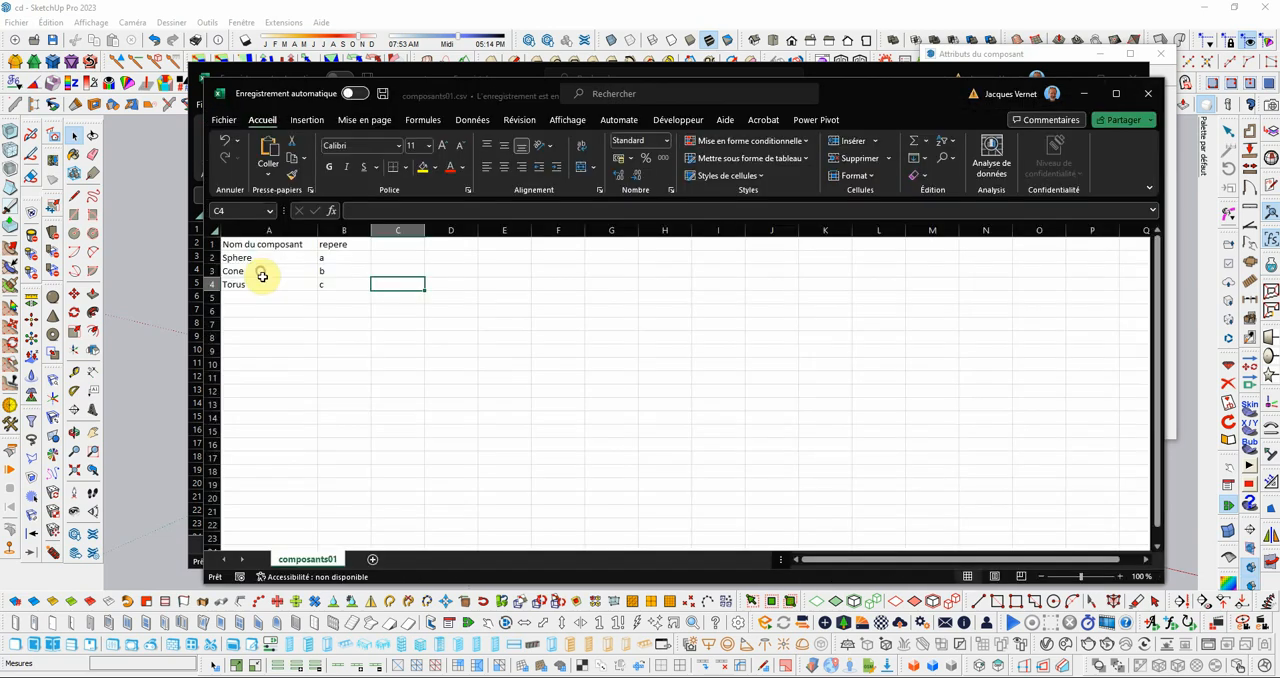
left_click(1140, 100)
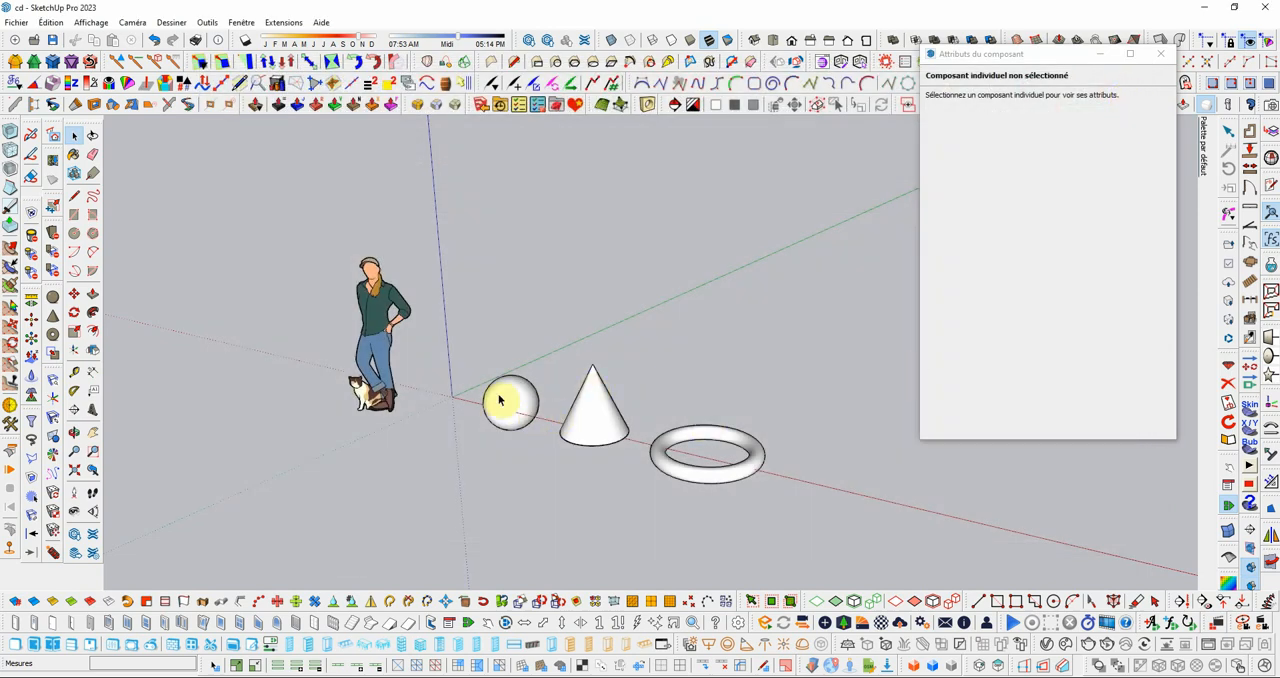
Step: In SketchUp, update the repere attributes of the sphere, cone and torus by importing composants01.csv, then clear the selection
left_click_drag(466, 279, 872, 557)
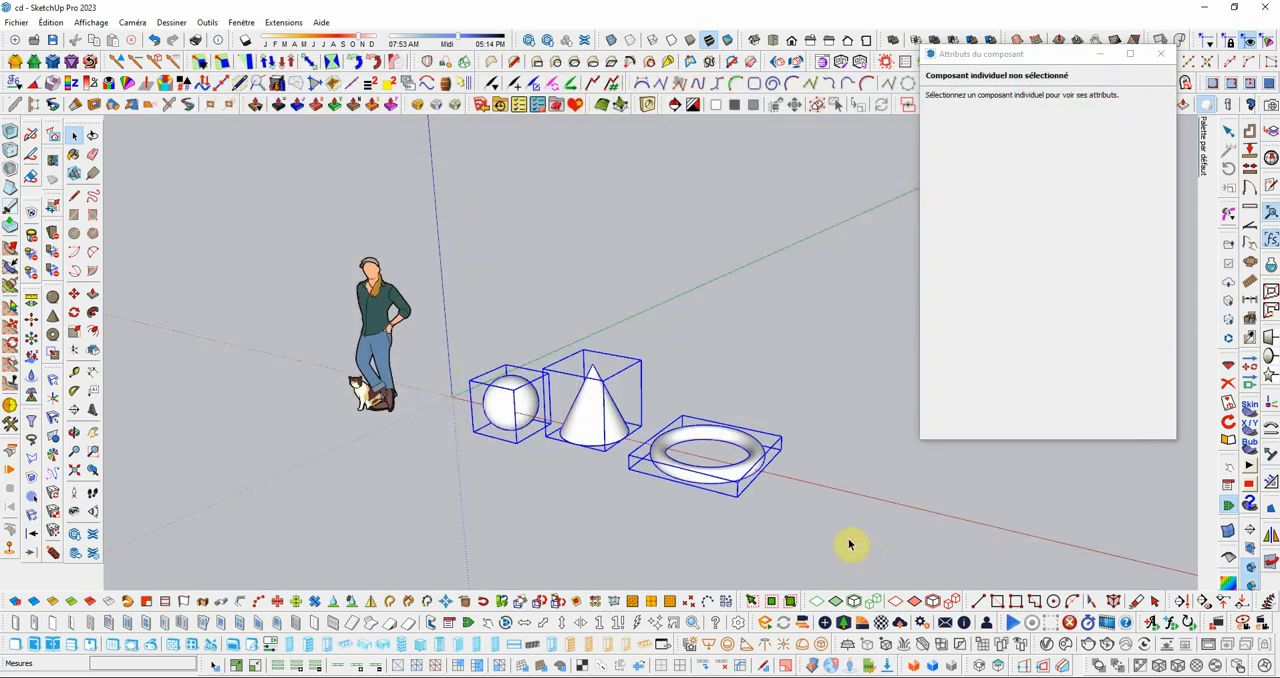
left_click(283, 22)
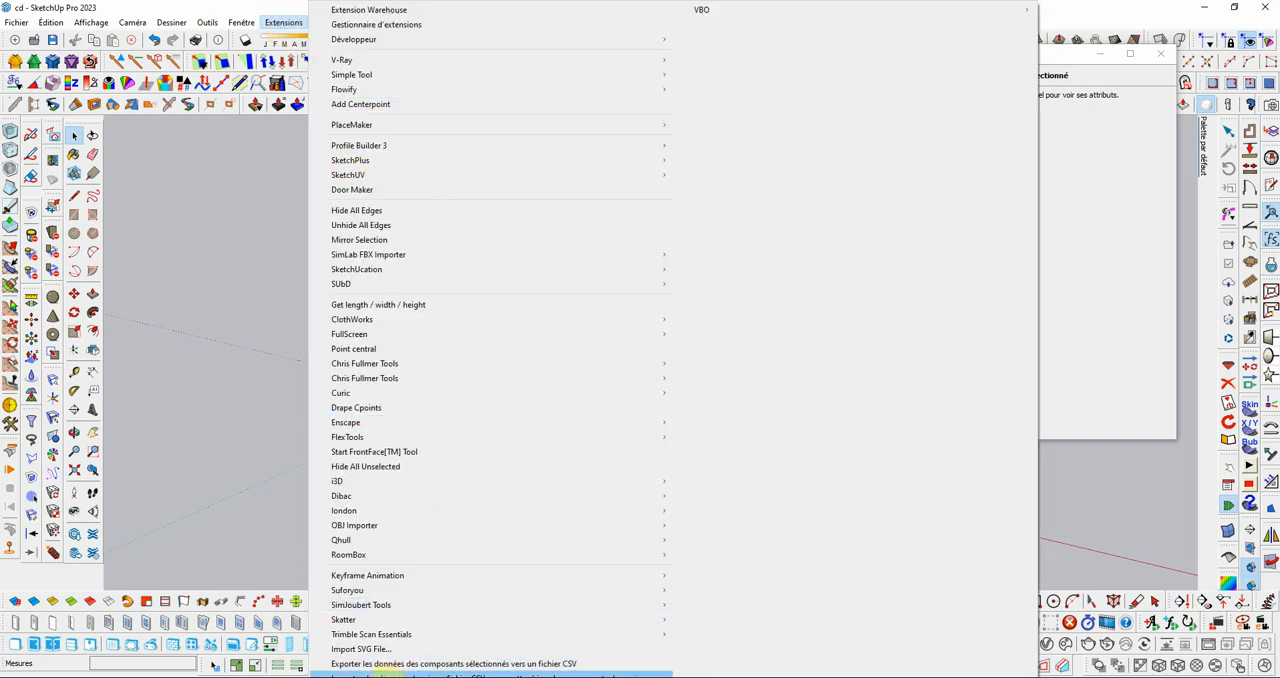
left_click(390, 674)
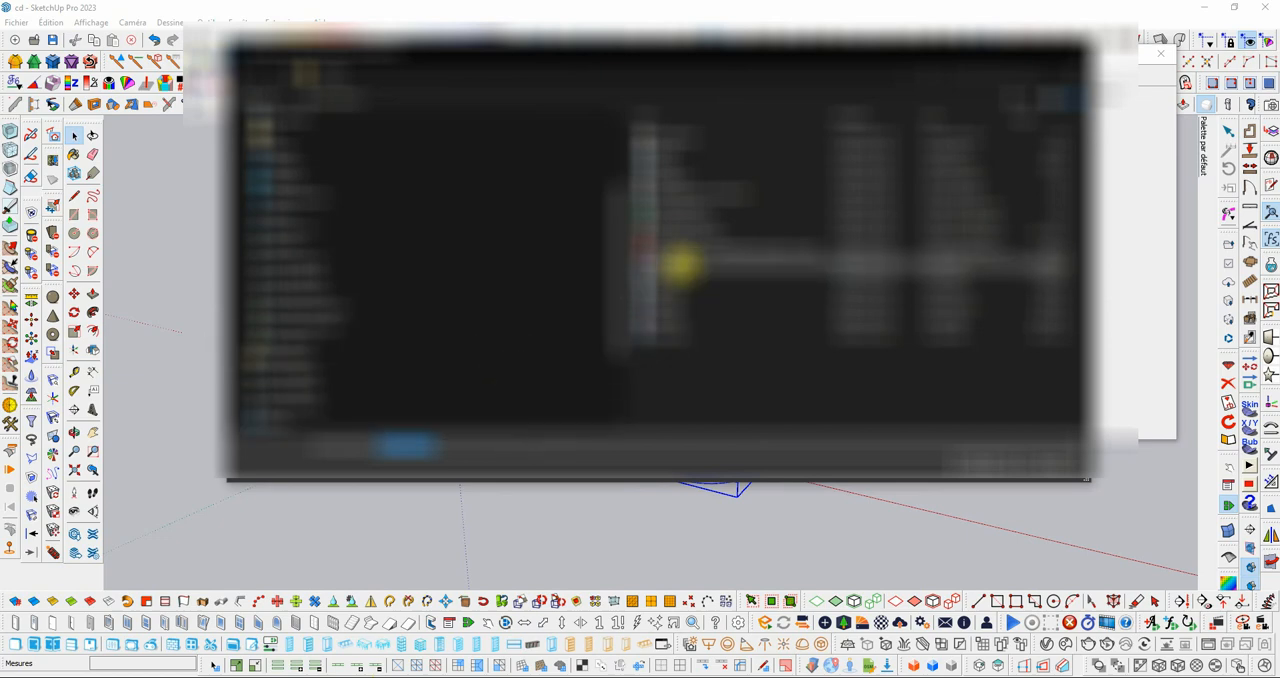
left_click(686, 225)
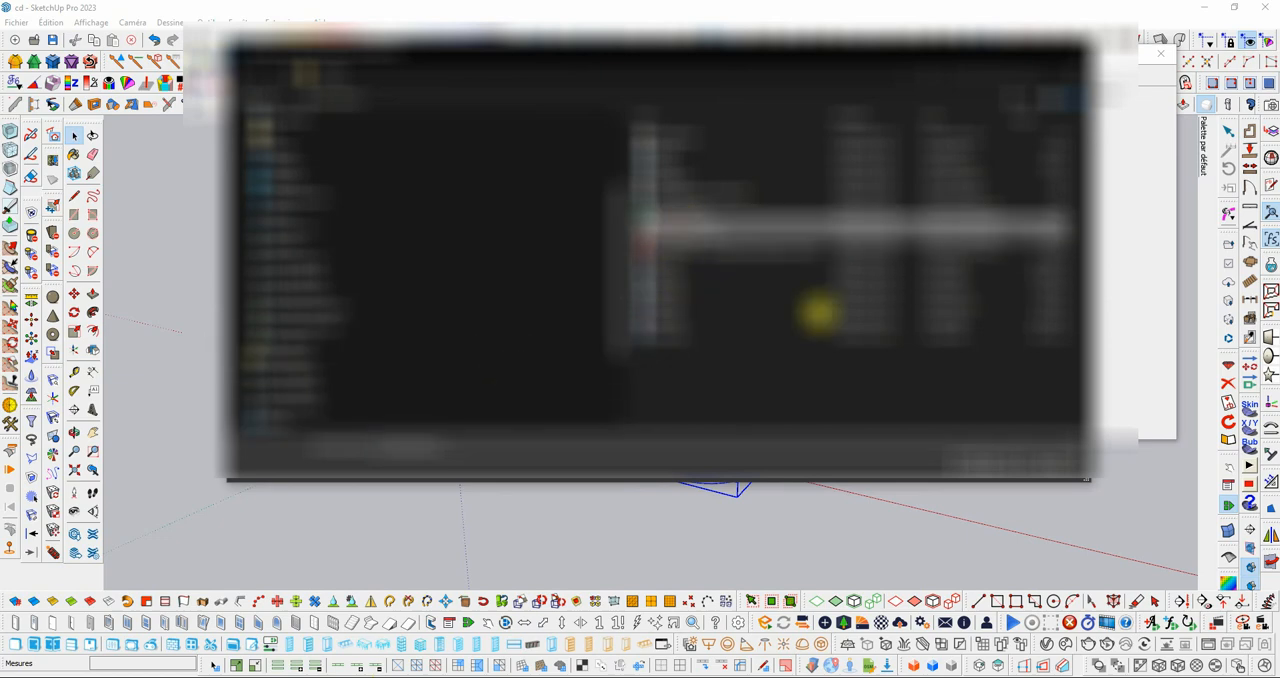
left_click(988, 465)
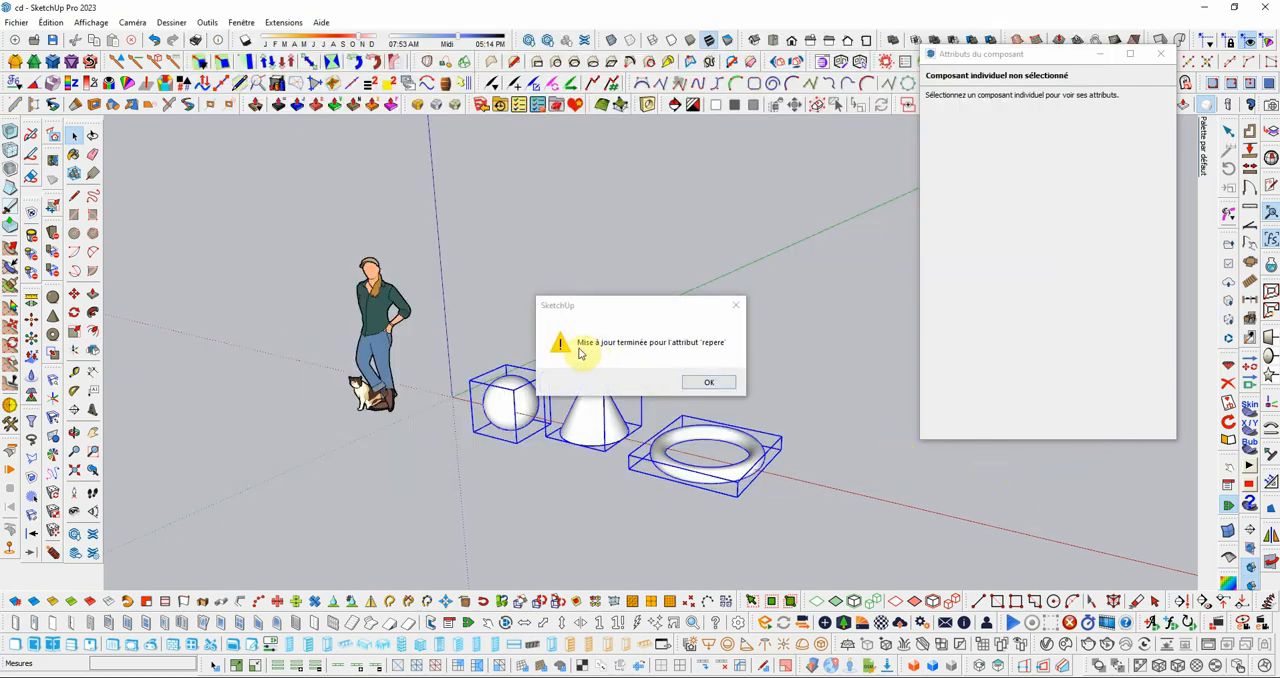
left_click(706, 382)
left_click(720, 362)
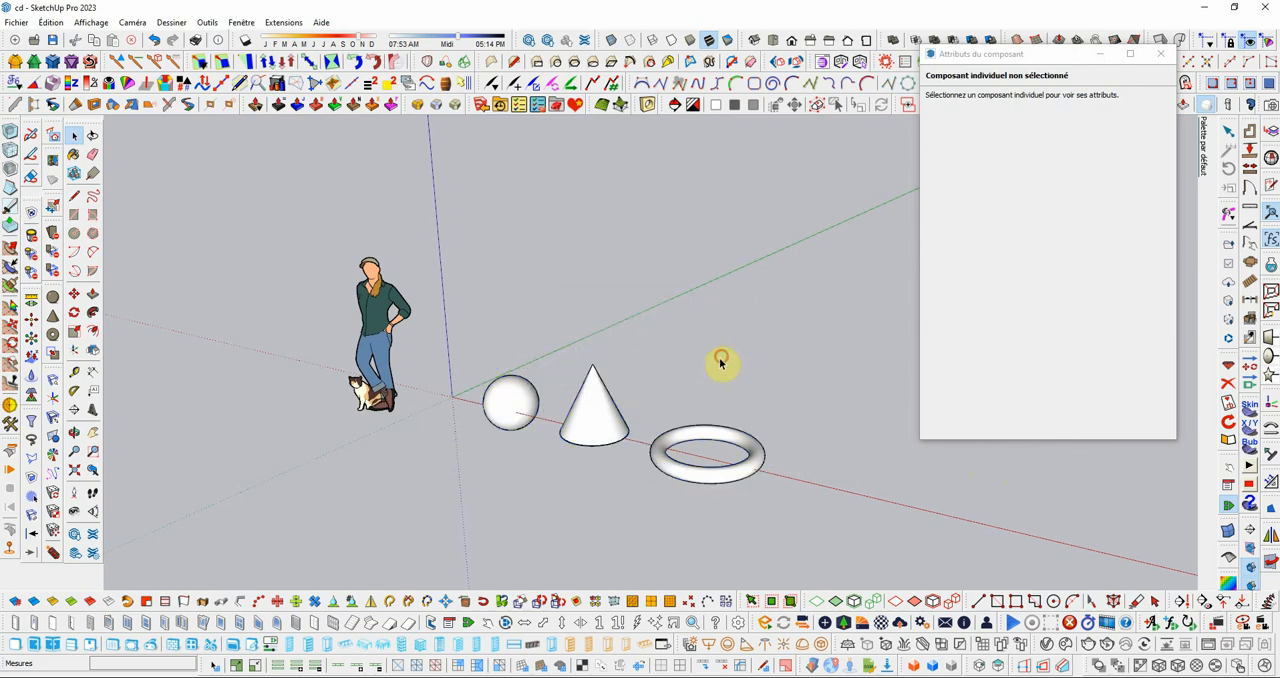
Step: Save the SketchUp model, then switch to LayOut and update the viewport's model reference
left_click(18, 22)
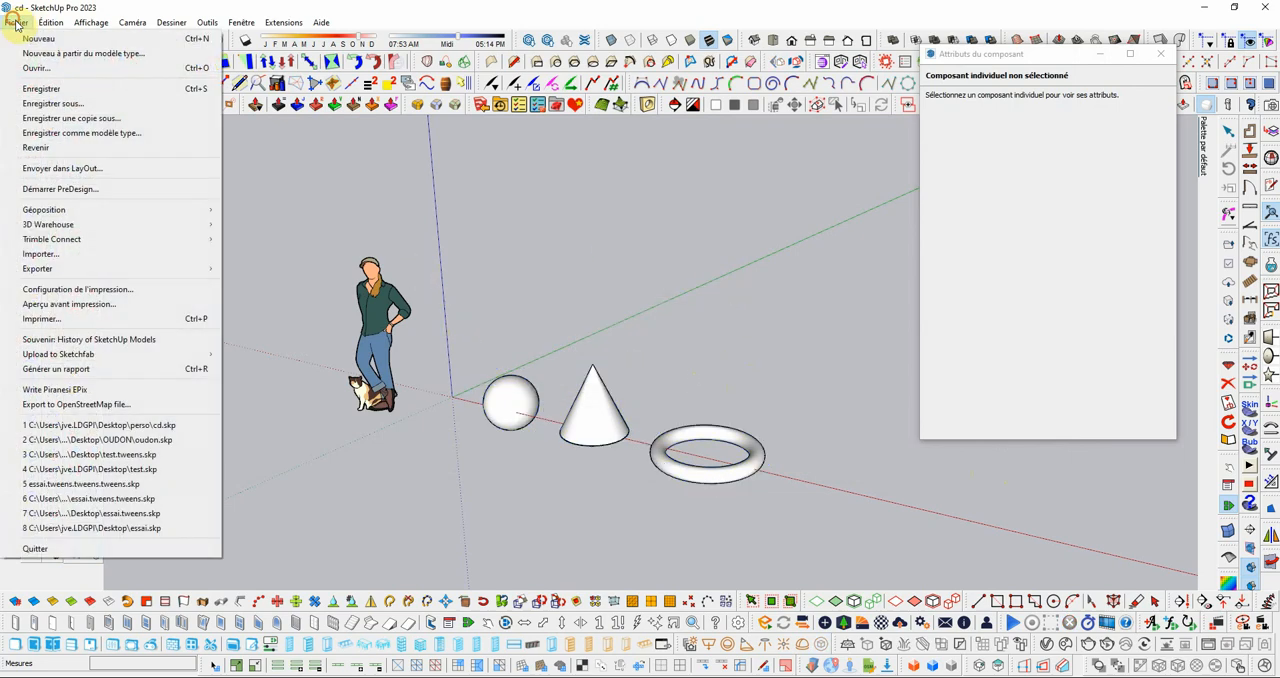
left_click(55, 101)
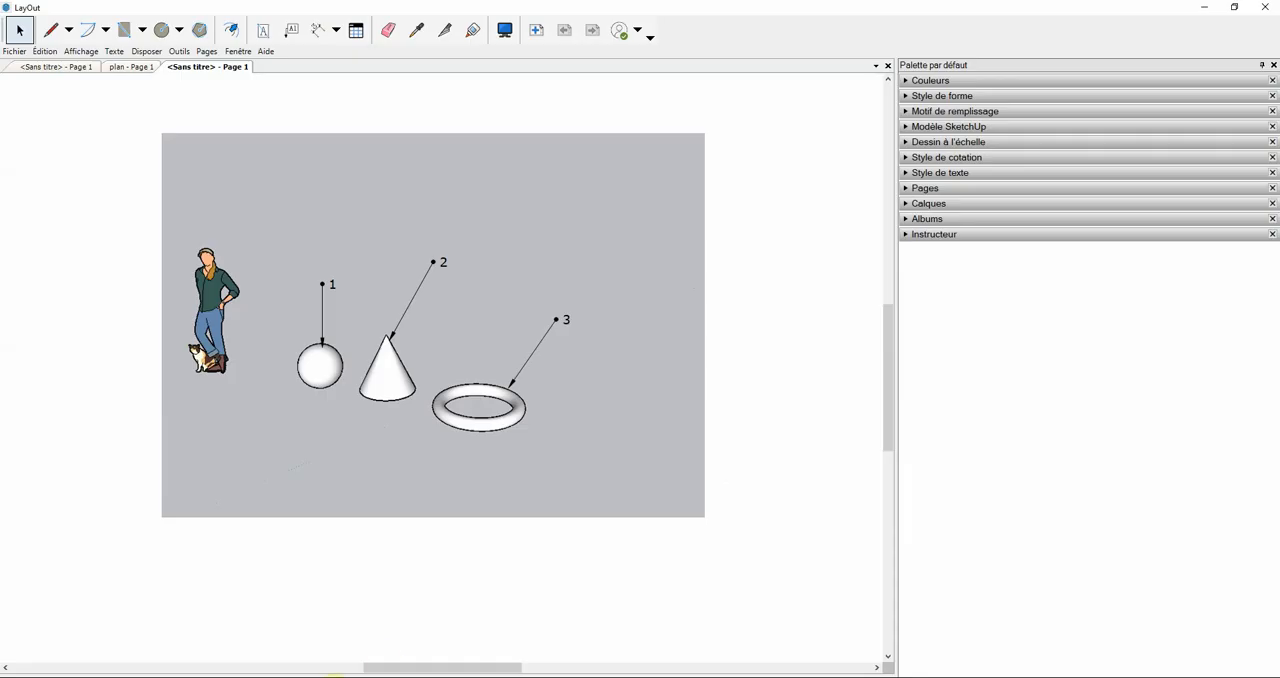
left_click(643, 221)
right_click(643, 221)
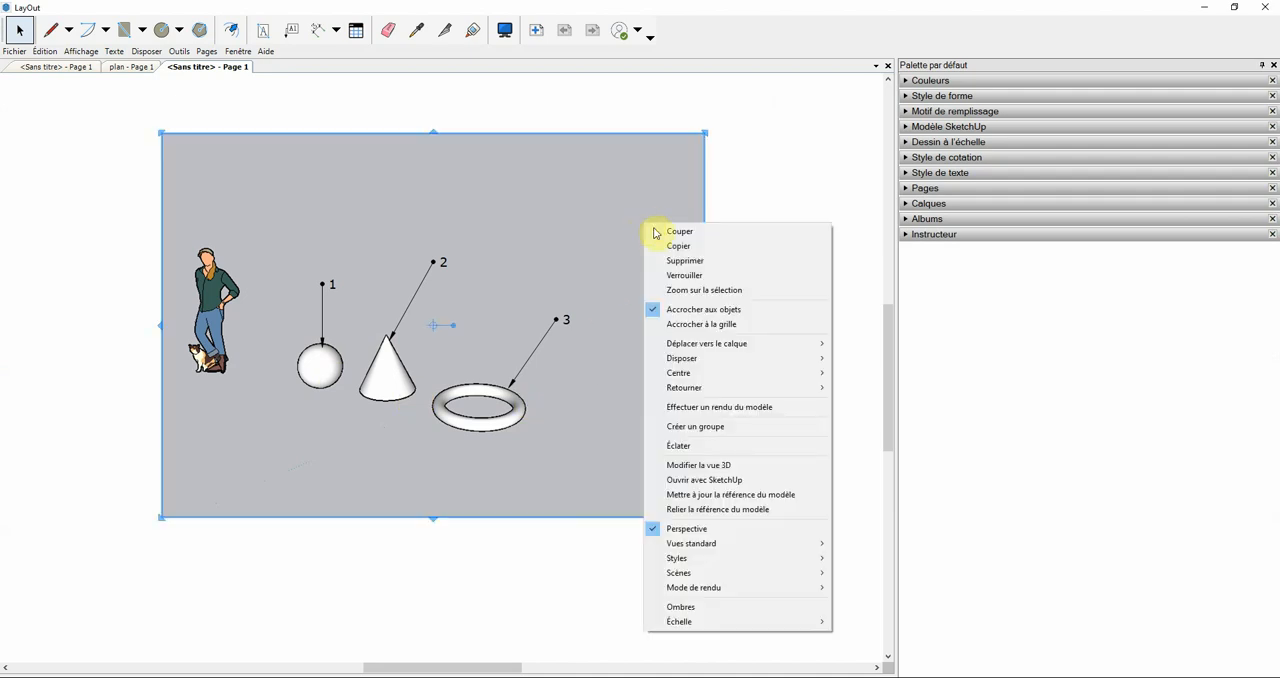
left_click(747, 496)
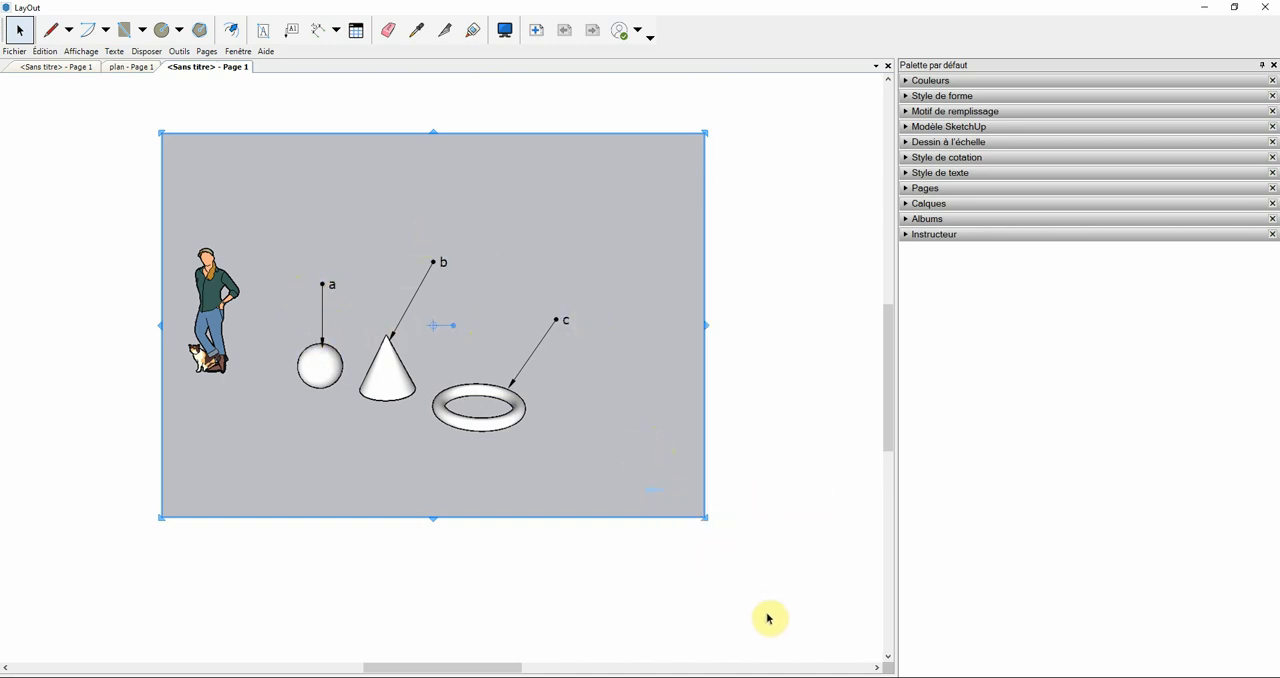
left_click(748, 396)
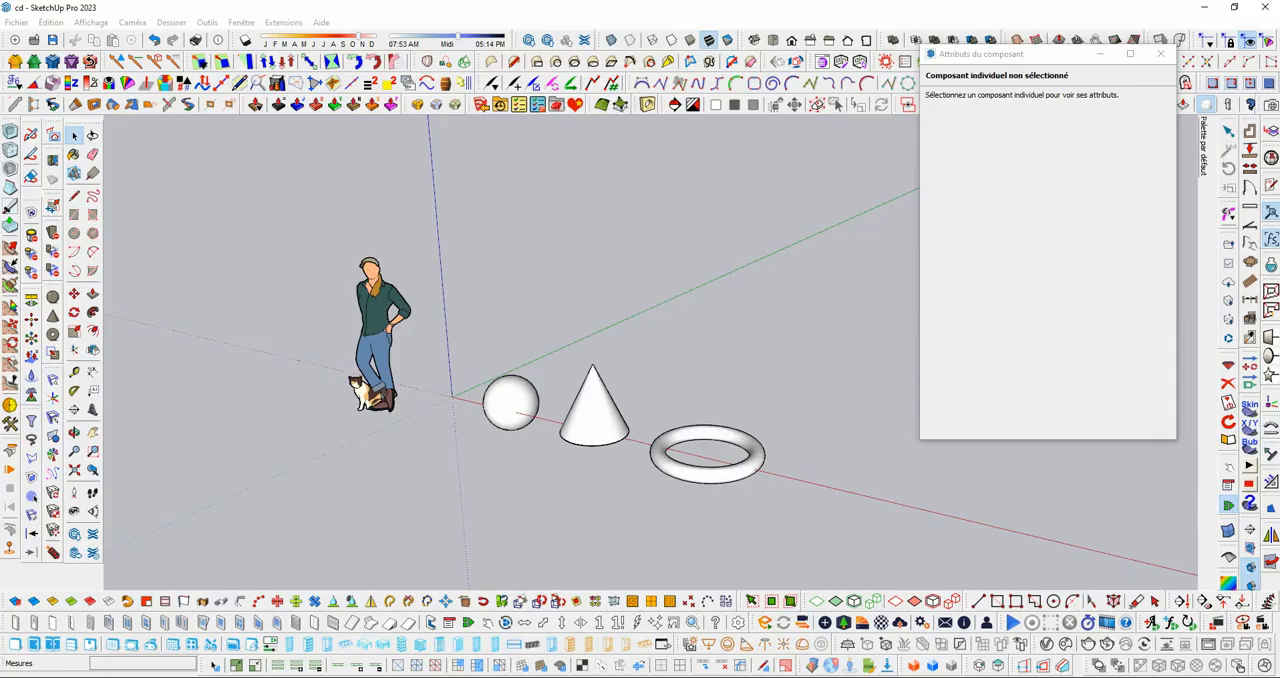
Step: In SketchUp, check the repere attribute of the sphere, the cone and the torus one after another
scroll(443, 400, "down", 2)
scroll(718, 462, "up", 3)
scroll(718, 462, "up", 2)
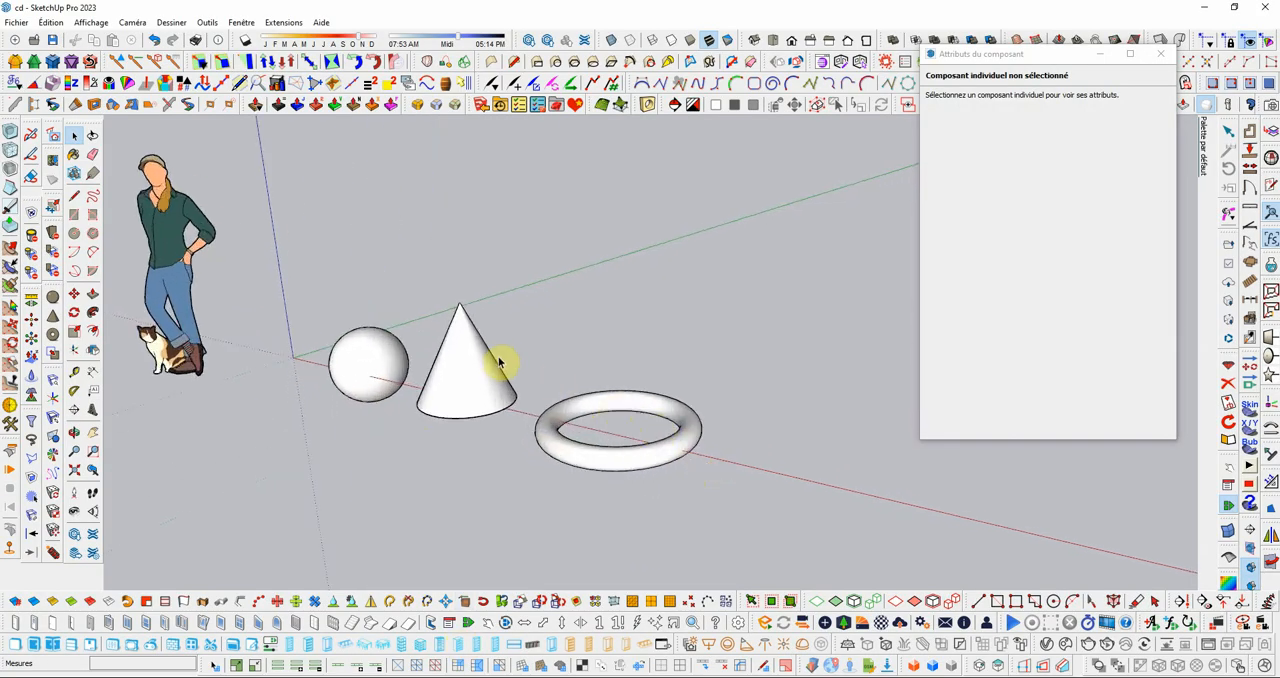
scroll(500, 357, "up", 1)
scroll(514, 400, "down", 1)
scroll(608, 388, "down", 2)
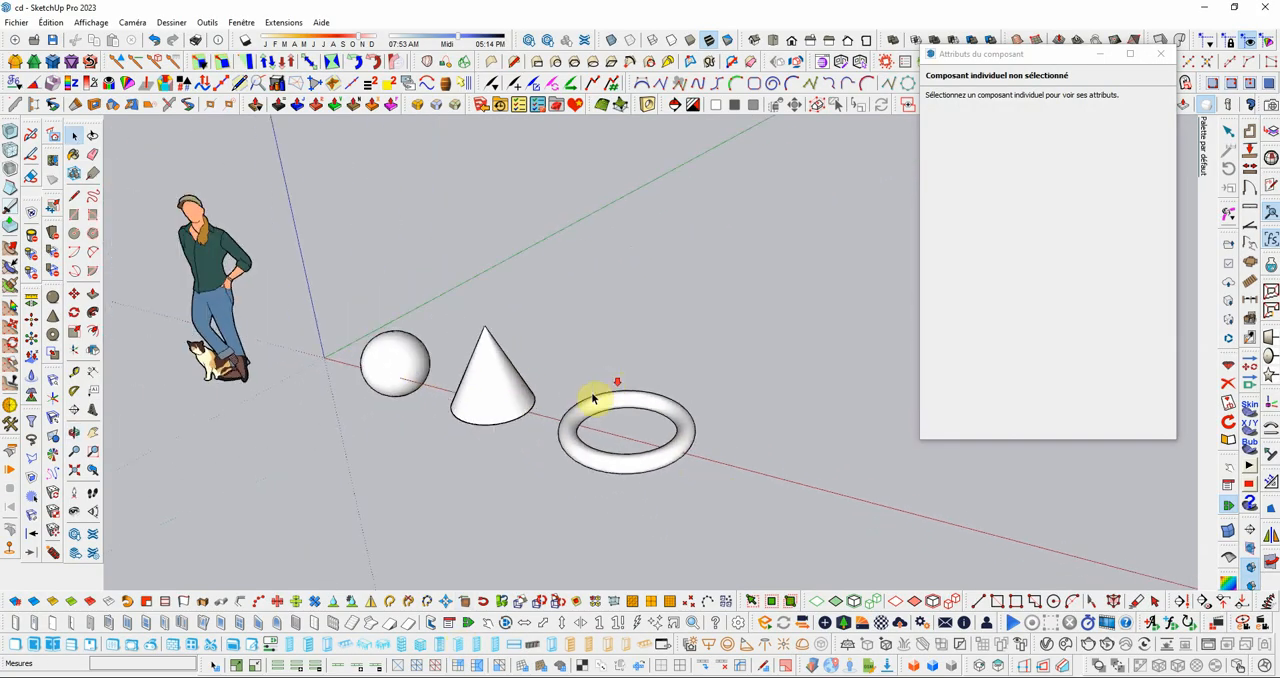
left_click(412, 367)
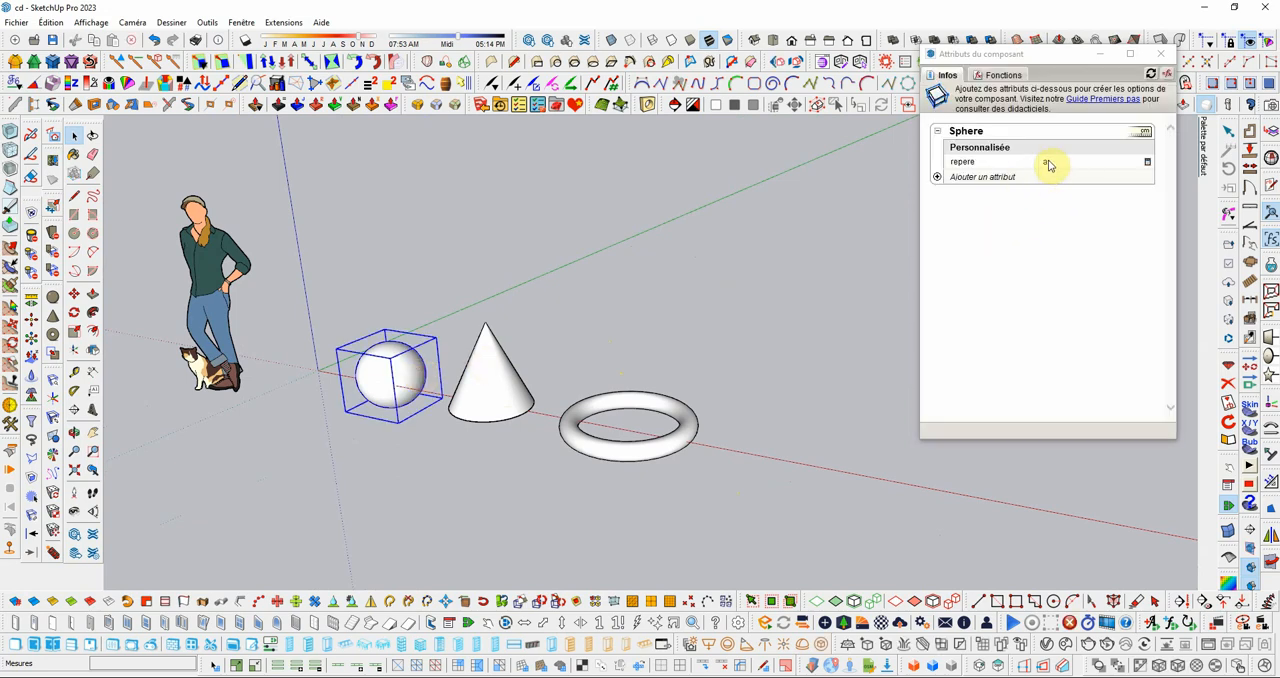
left_click(549, 380)
left_click(505, 407)
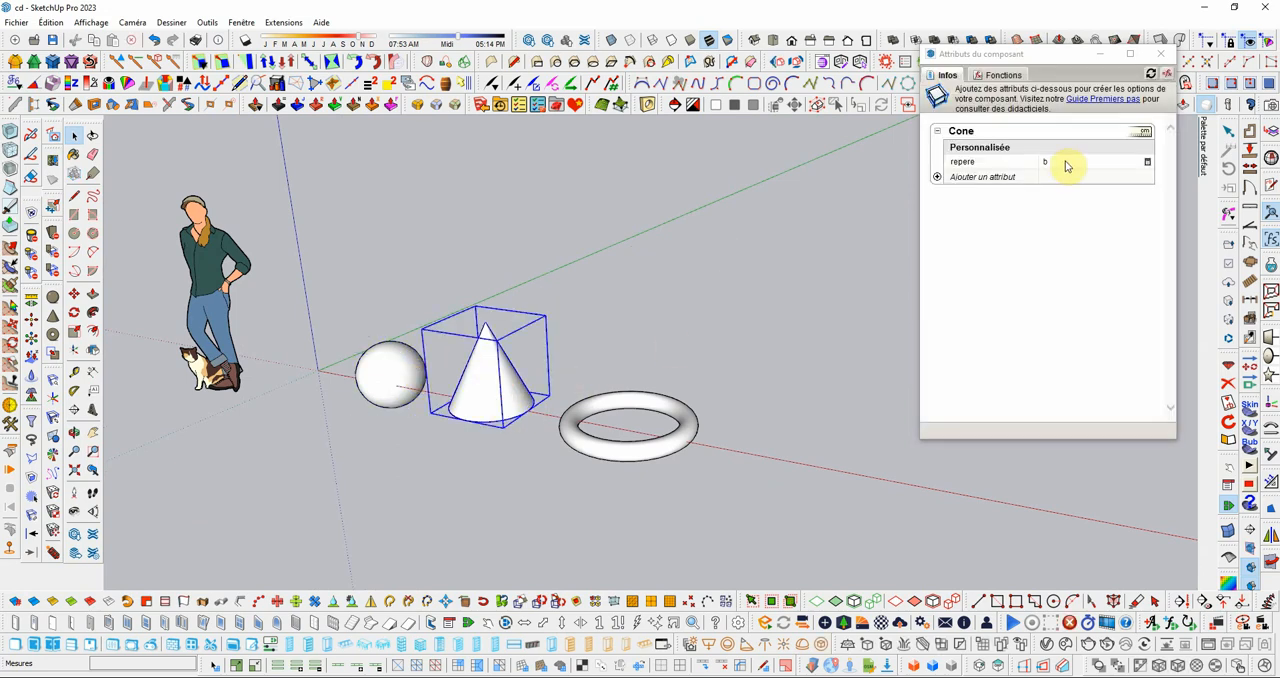
left_click(698, 432)
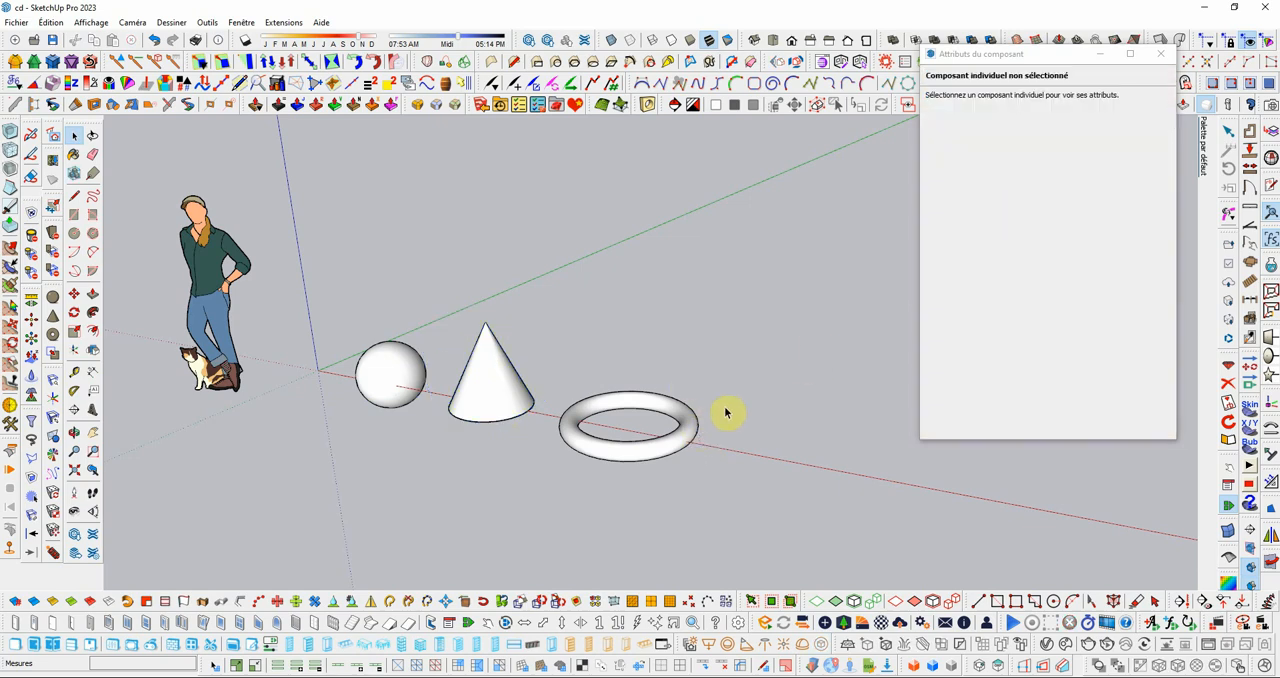
left_click(682, 446)
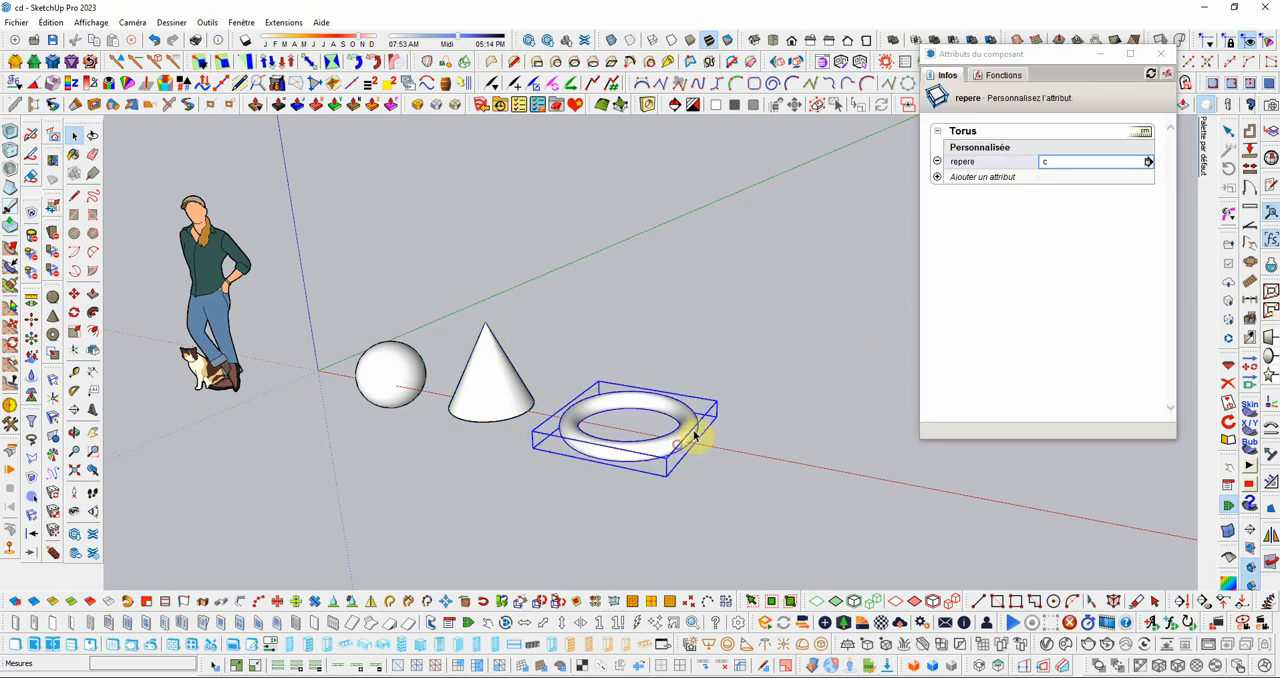
left_click(716, 320)
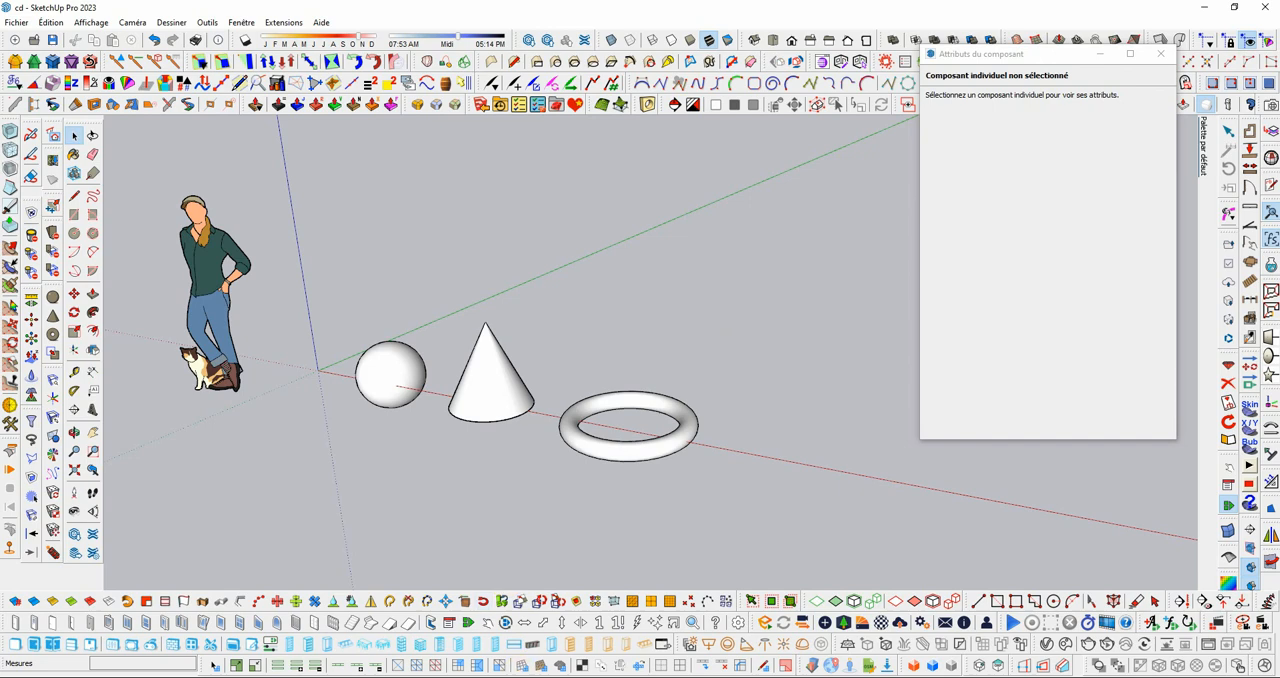
Step: Launch Excel and reopen the recent file composants01.csv
key("super")
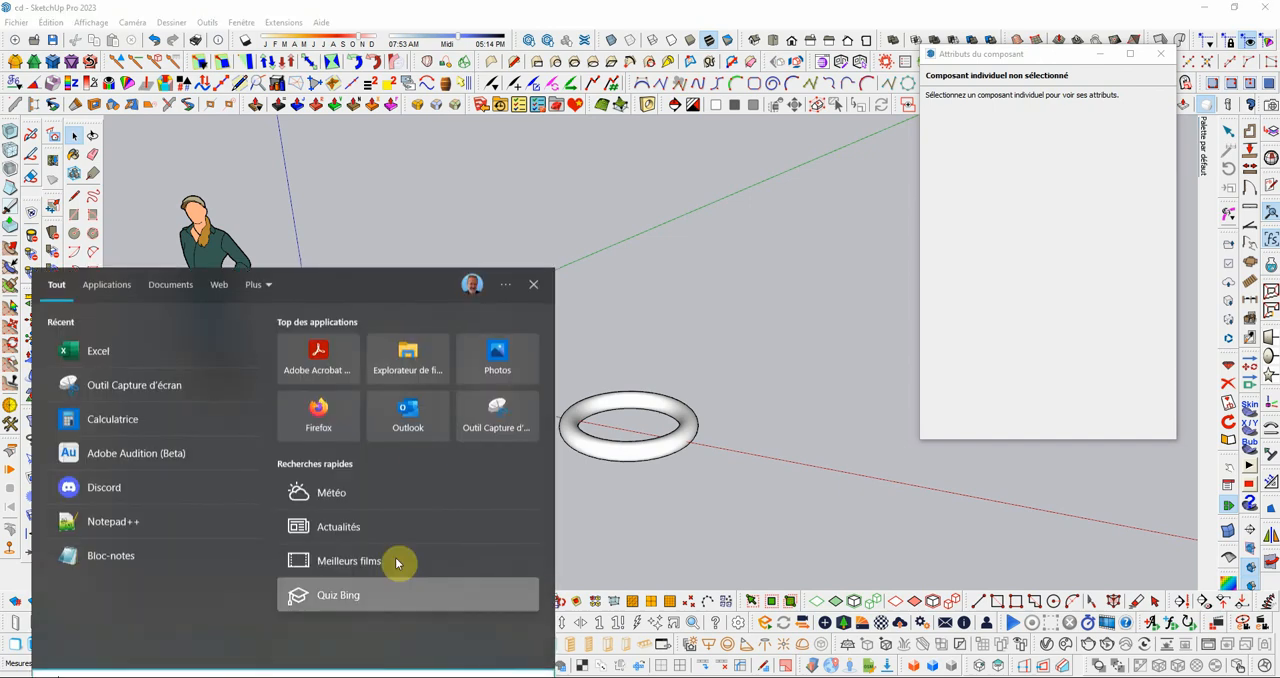
left_click(113, 358)
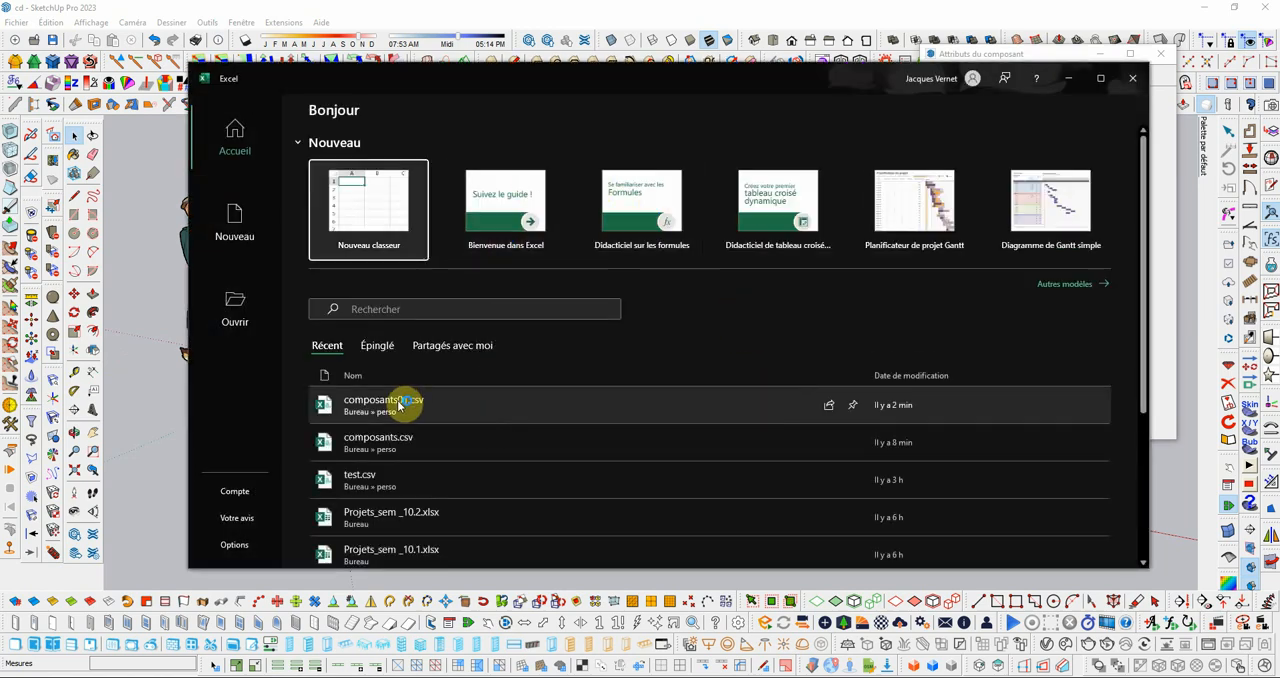
left_click(398, 404)
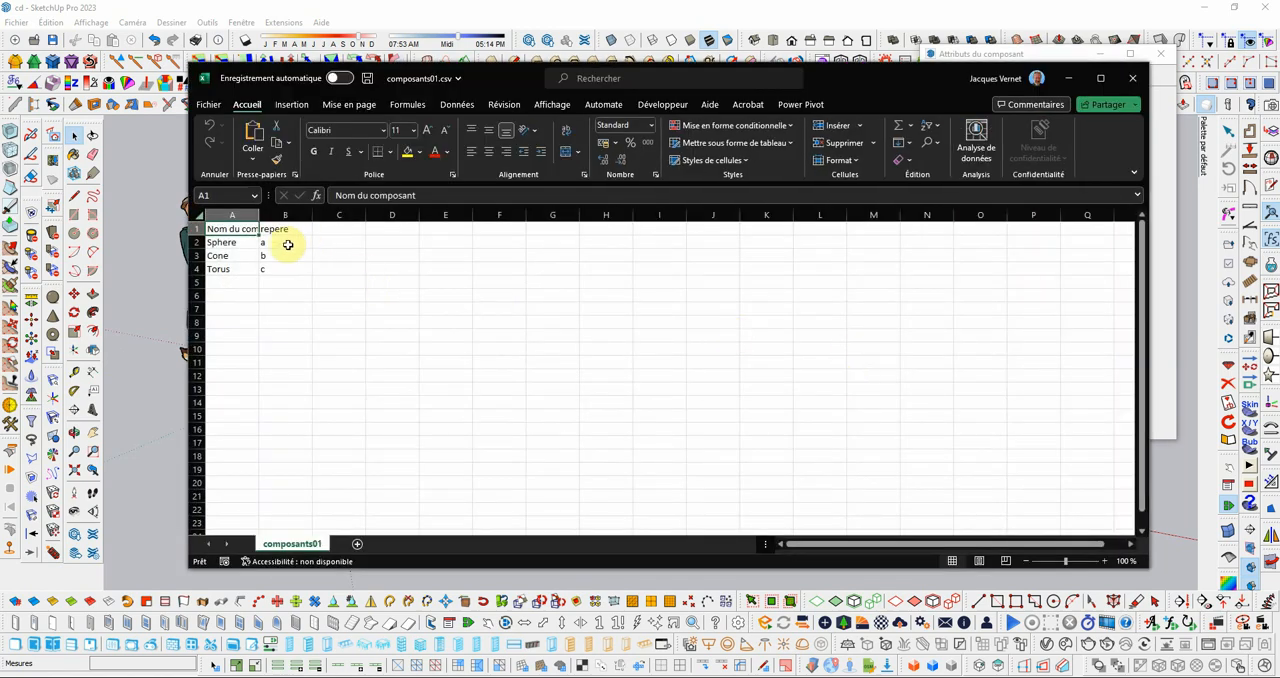
Step: Change the repere values to 10 for the sphere, 20 for the cone and 30 for the torus
left_click(287, 245)
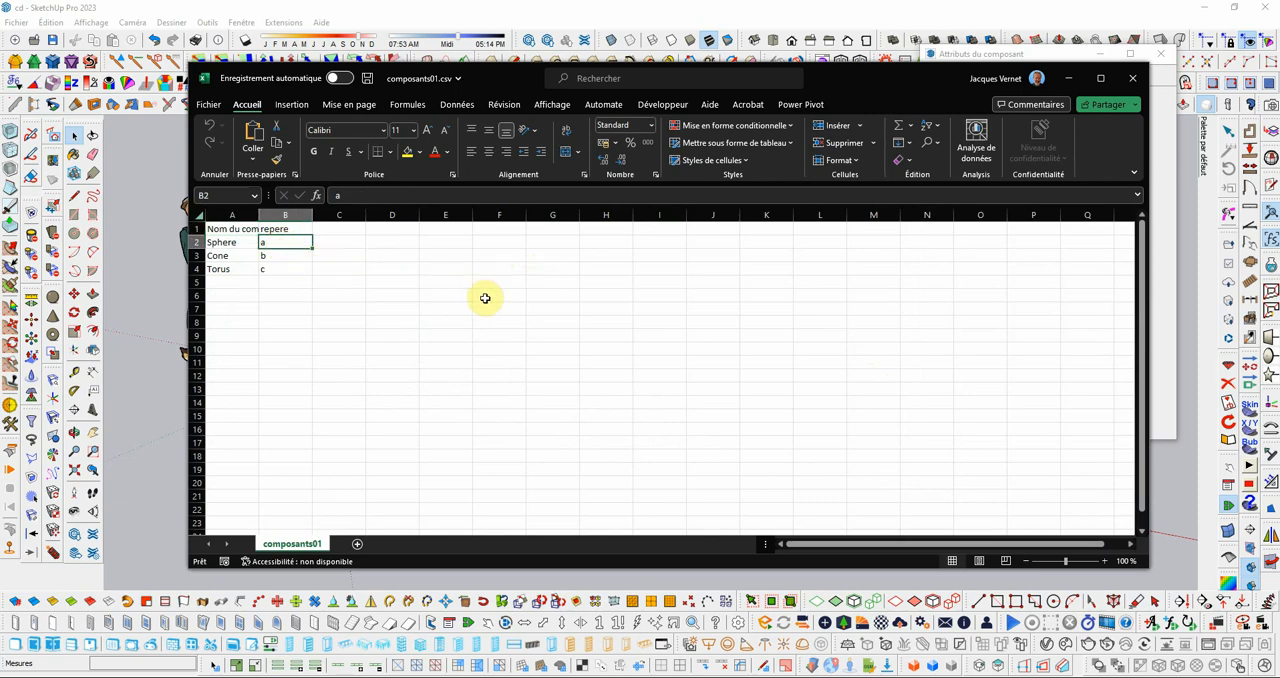
type("10")
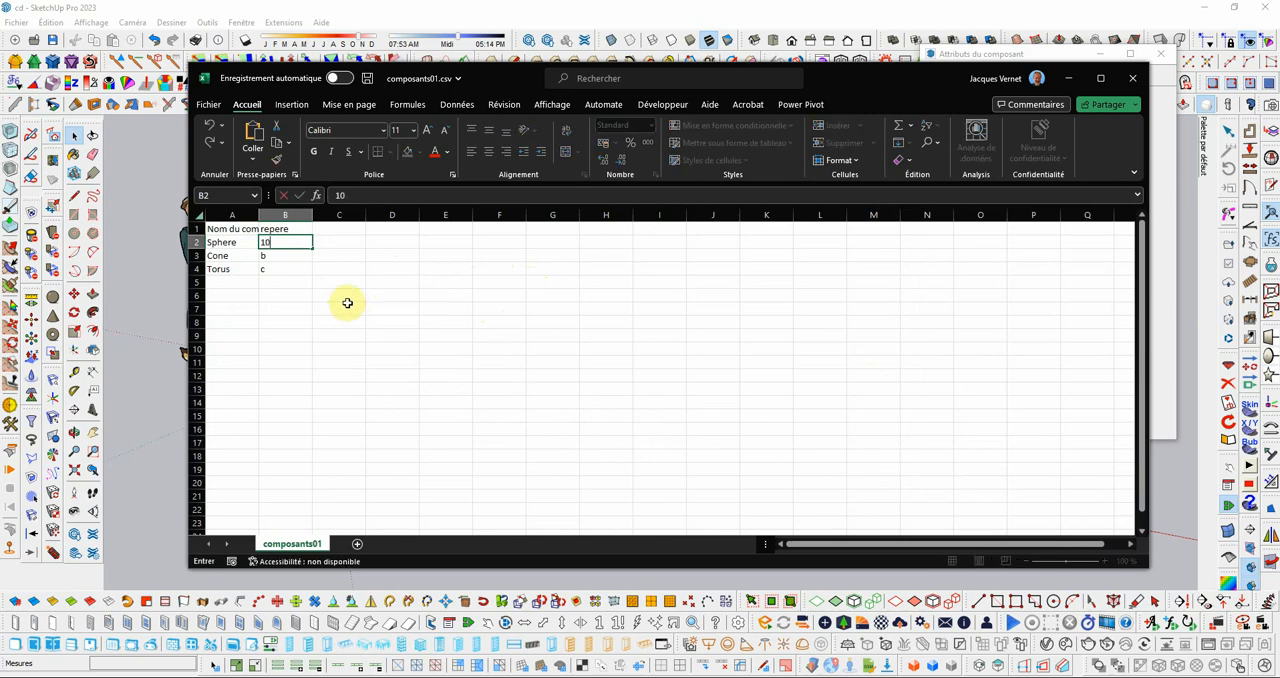
left_click(278, 256)
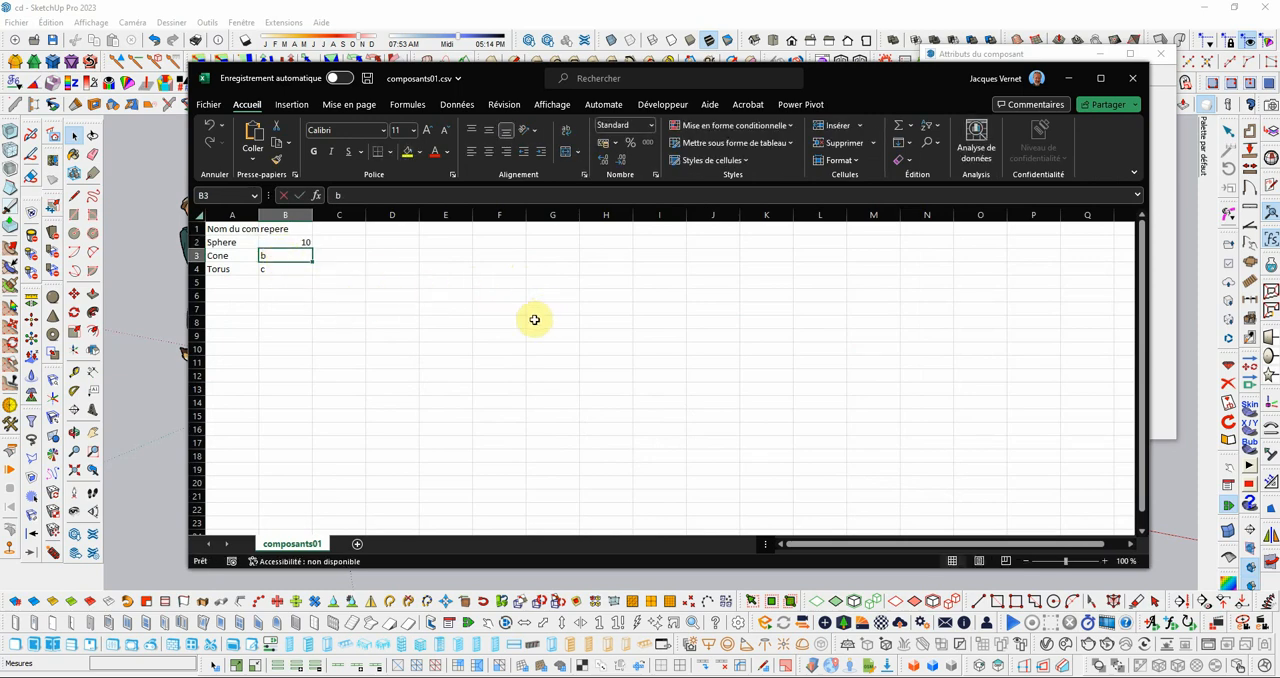
type("20")
left_click(296, 270)
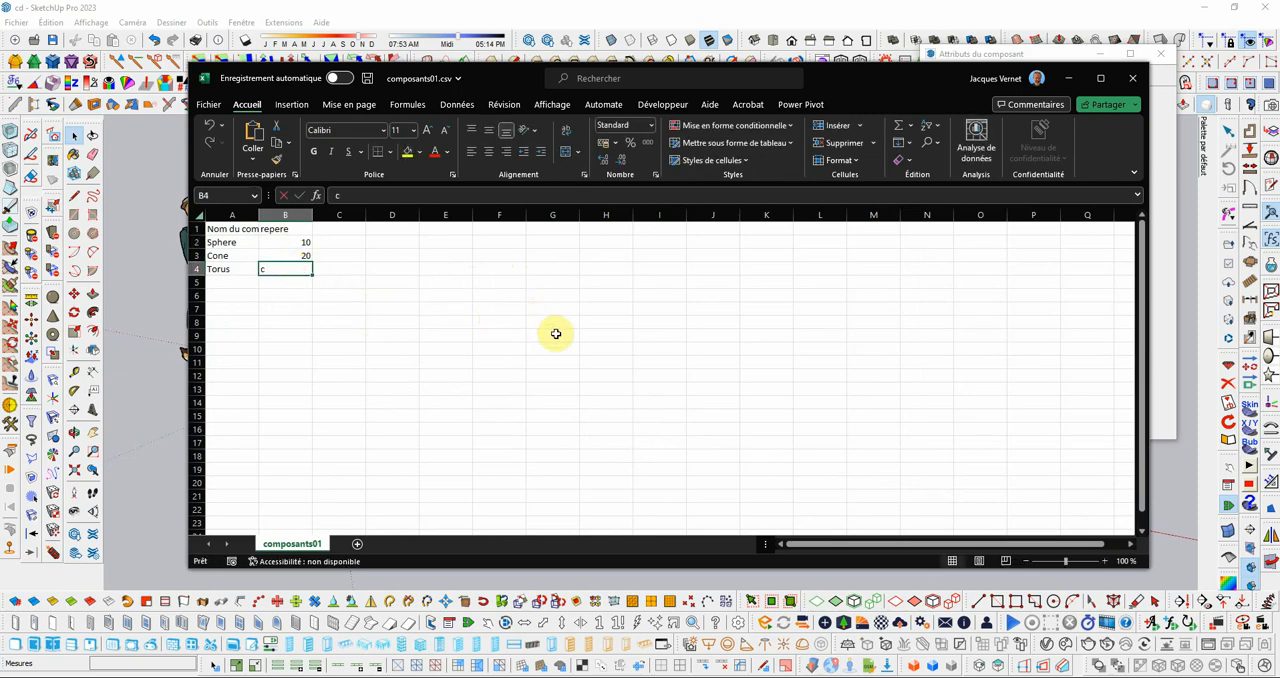
type("30")
left_click(449, 337)
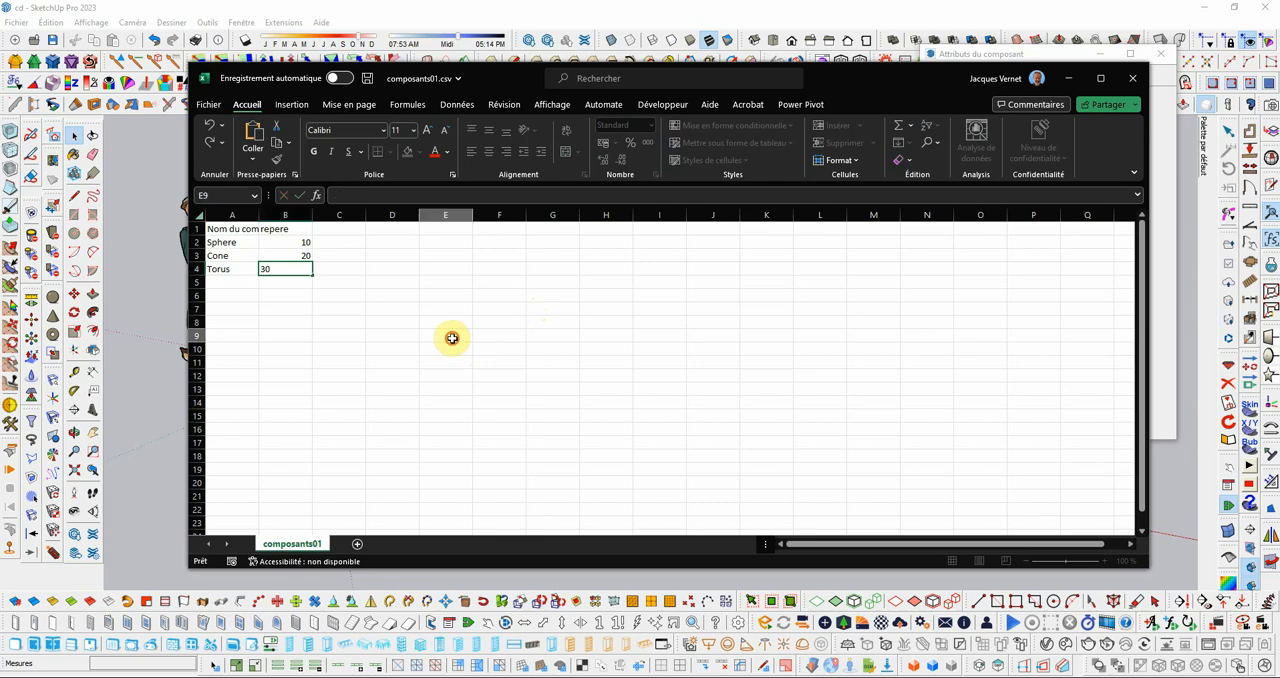
Step: Save the edited composants01.csv and exit Excel
left_click(212, 110)
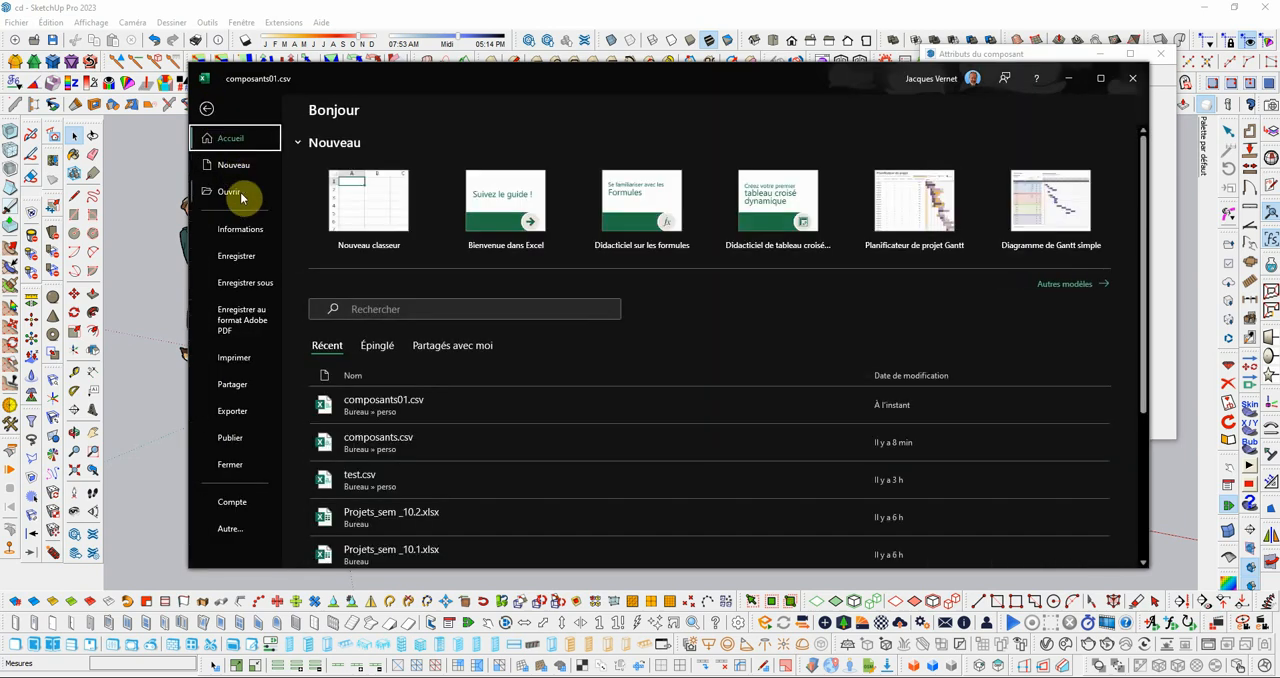
left_click(249, 261)
left_click(1131, 78)
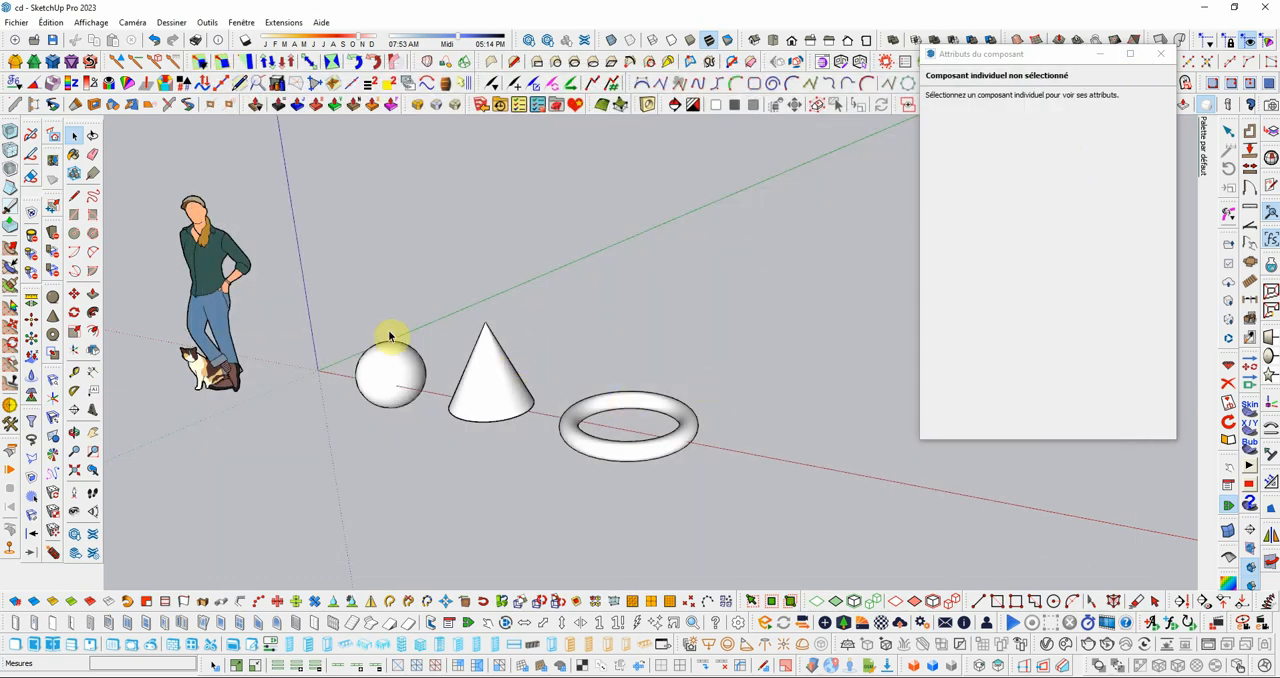
Step: Select the sphere, cone and torus in SketchUp and import the edited CSV attribute data into them
mouse_move(303, 263)
left_mouse_down()
mouse_move(708, 500)
mouse_move(696, 476)
left_mouse_up()
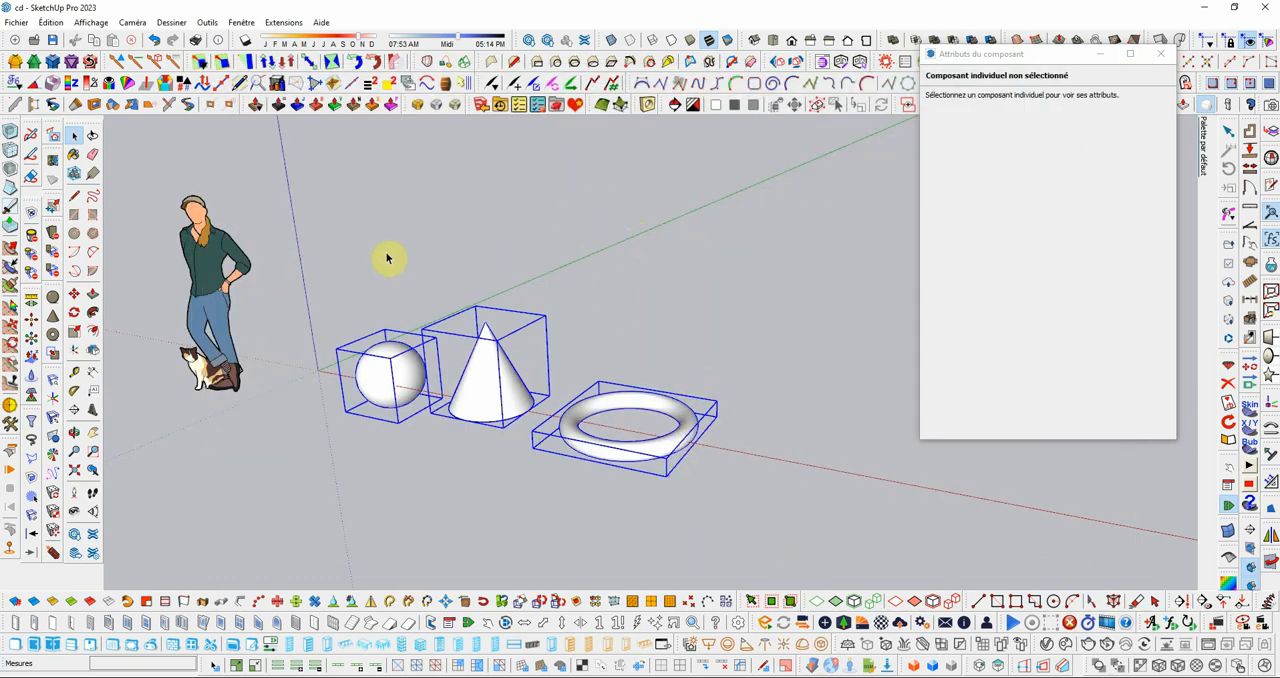
scroll(386, 257, "down", 1)
middle_click_drag(514, 257, 557, 371)
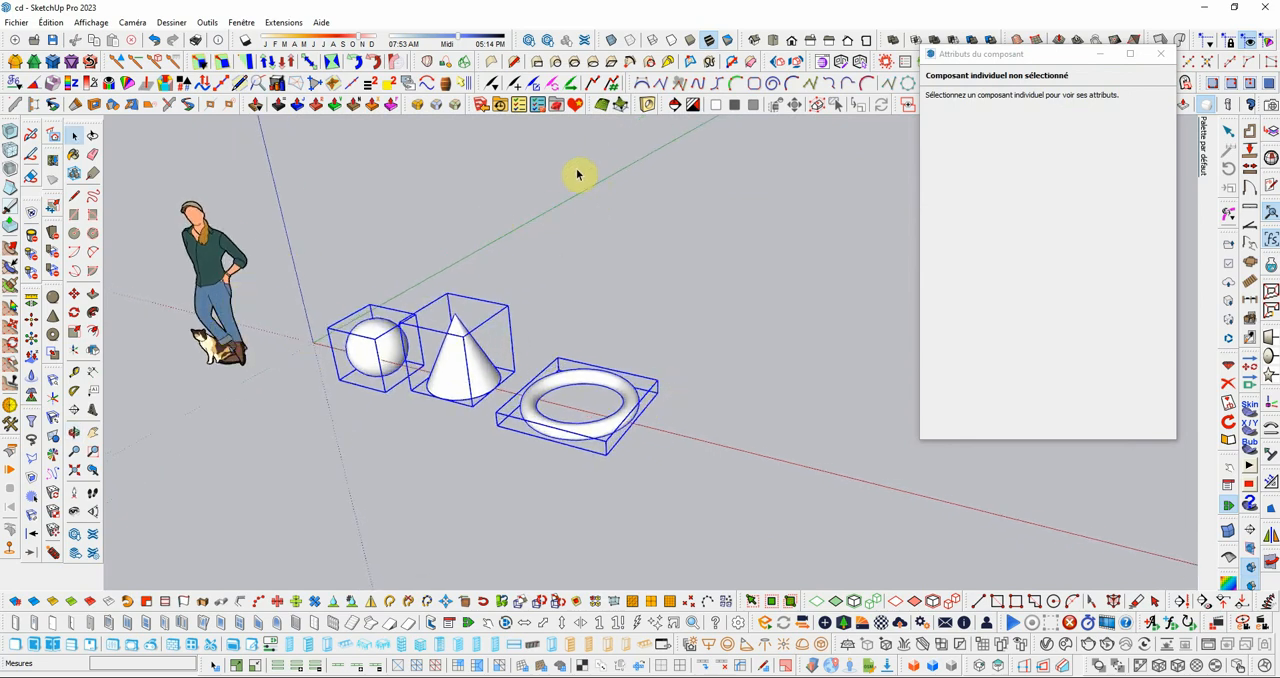
left_click(273, 27)
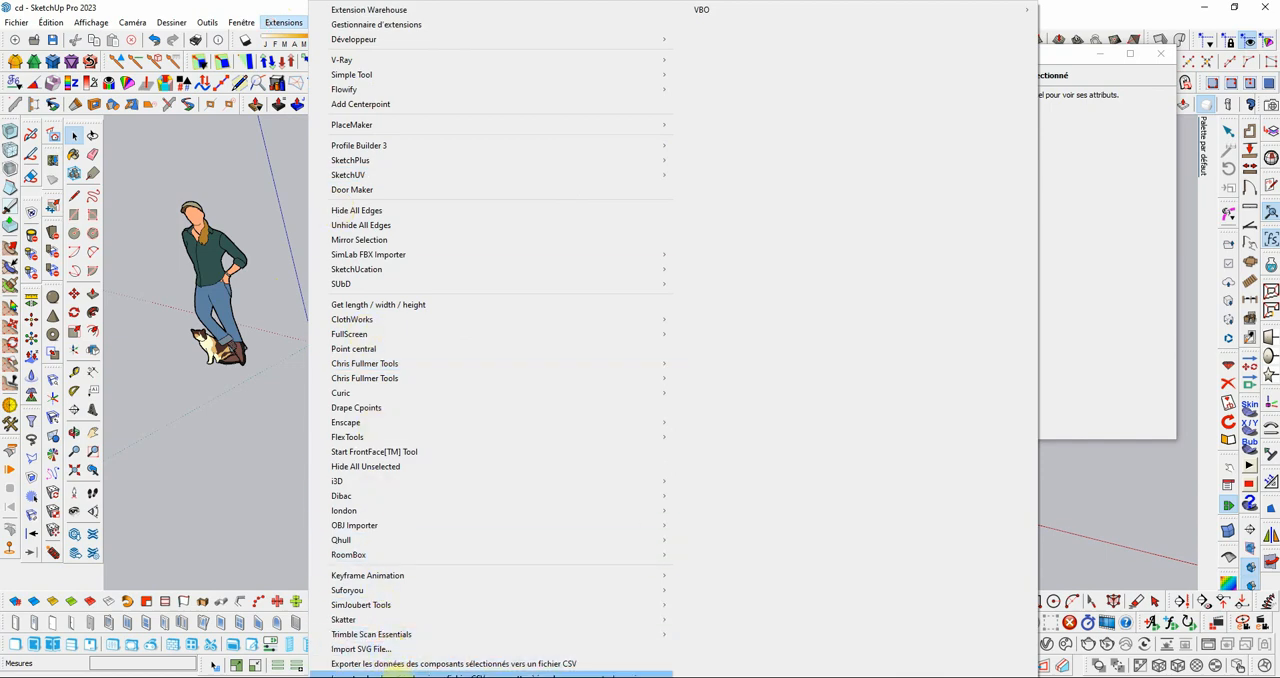
left_click(393, 672)
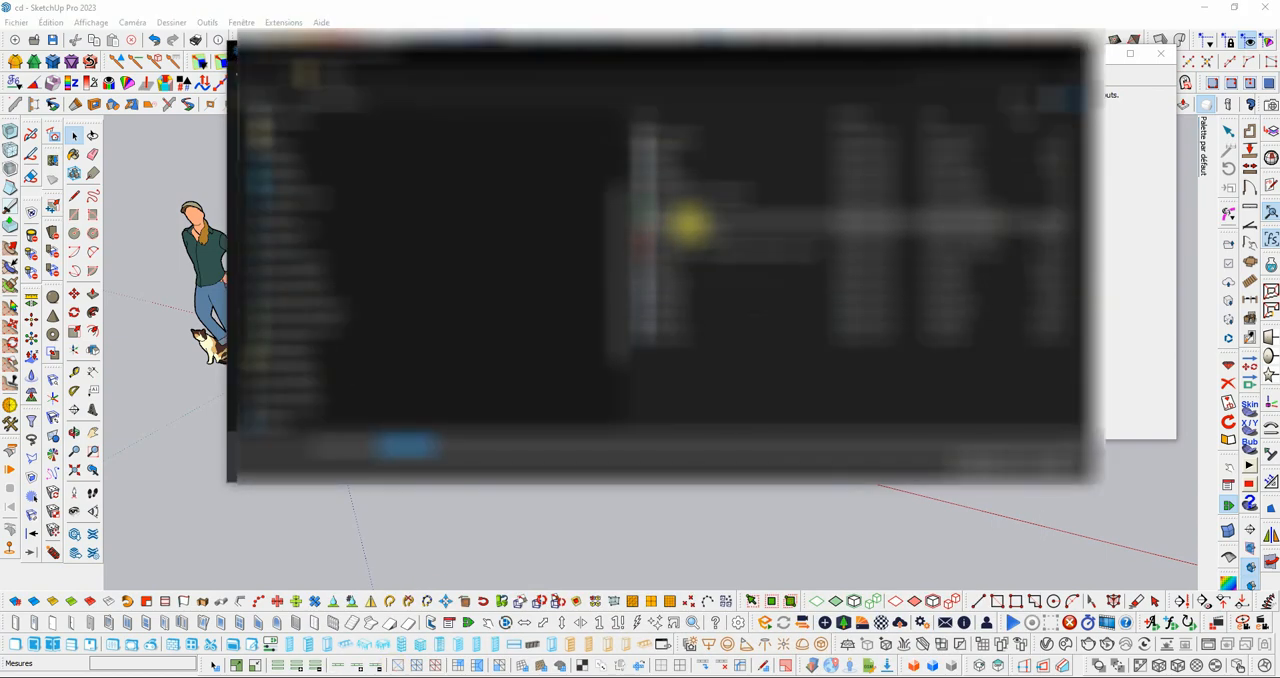
left_click(986, 466)
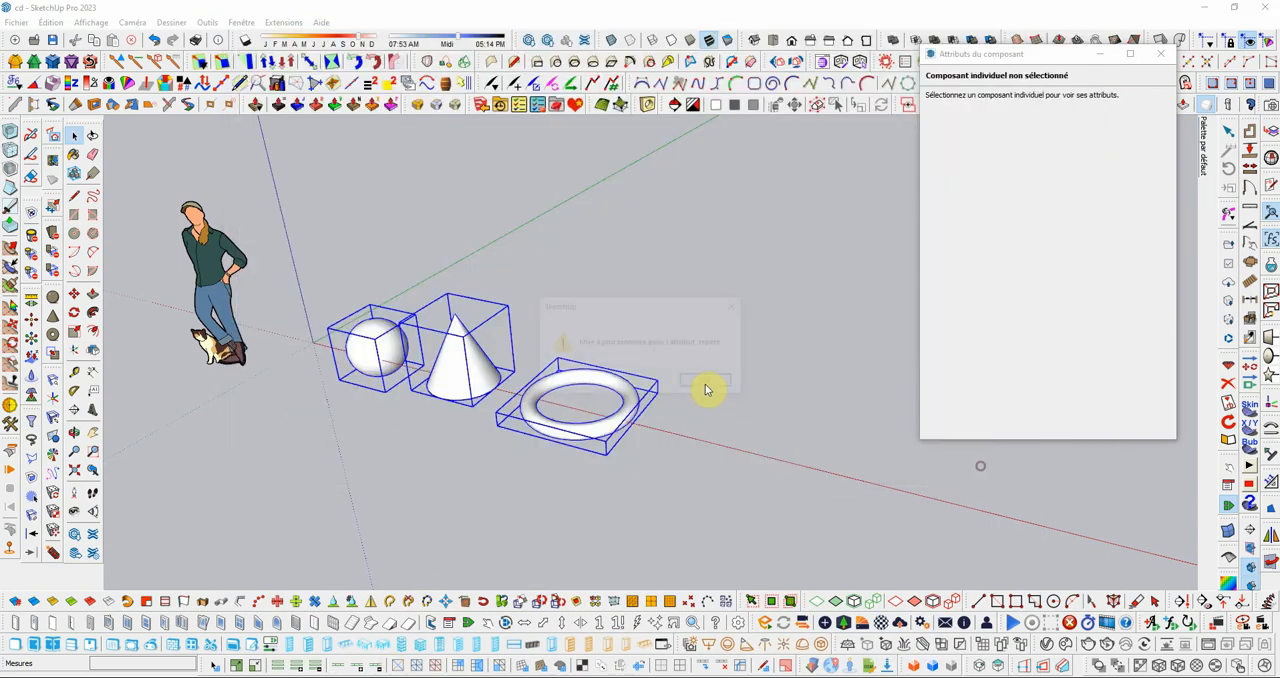
left_click(699, 382)
Step: Check the imported repere attribute of the torus, the cone and the sphere one by one
left_click(737, 423)
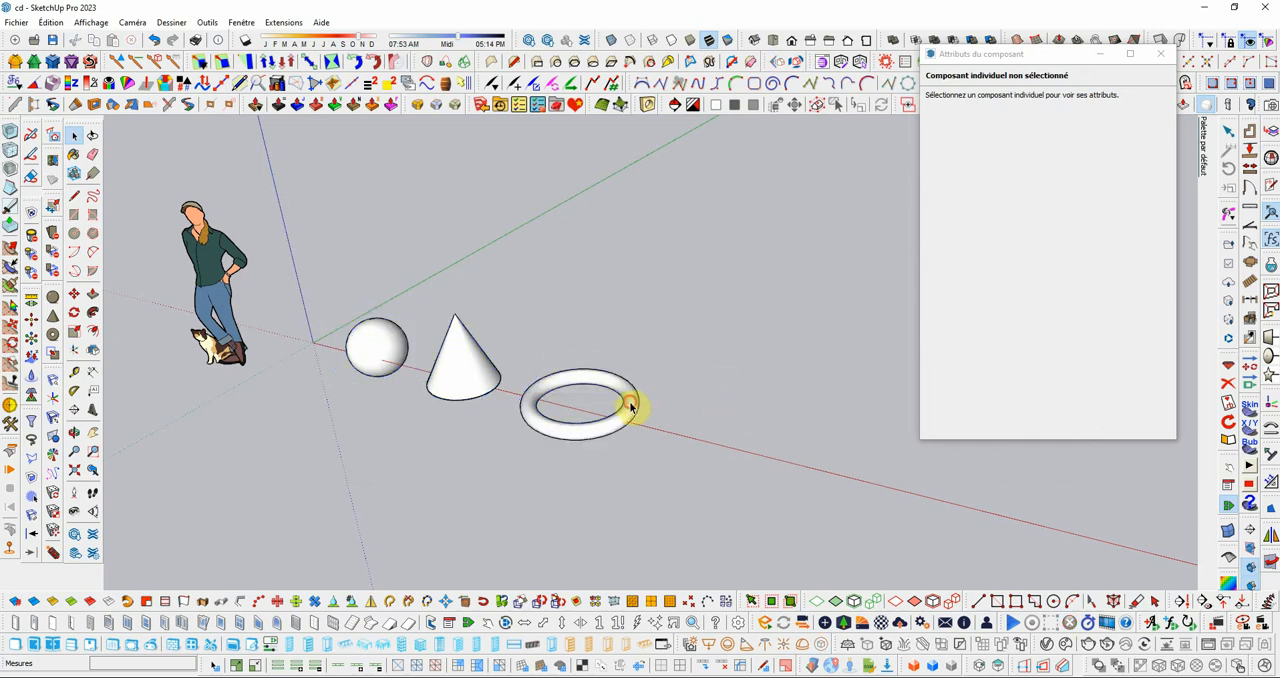
left_click(631, 405)
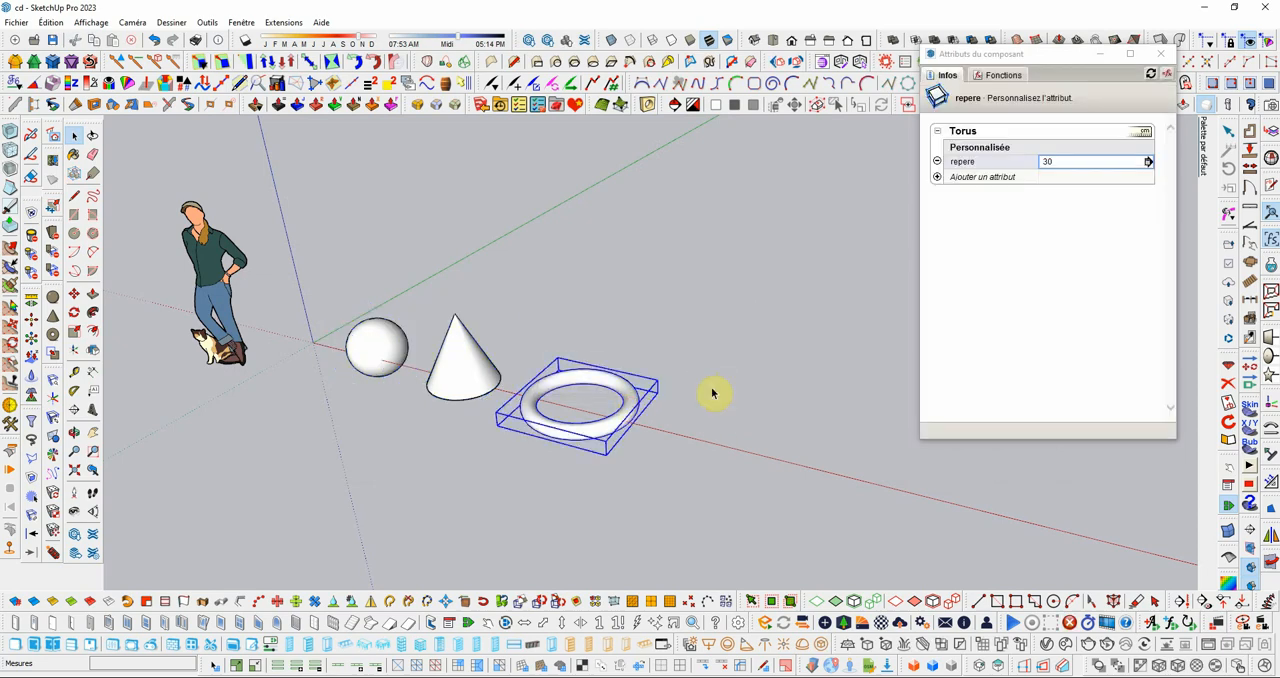
left_click(484, 360)
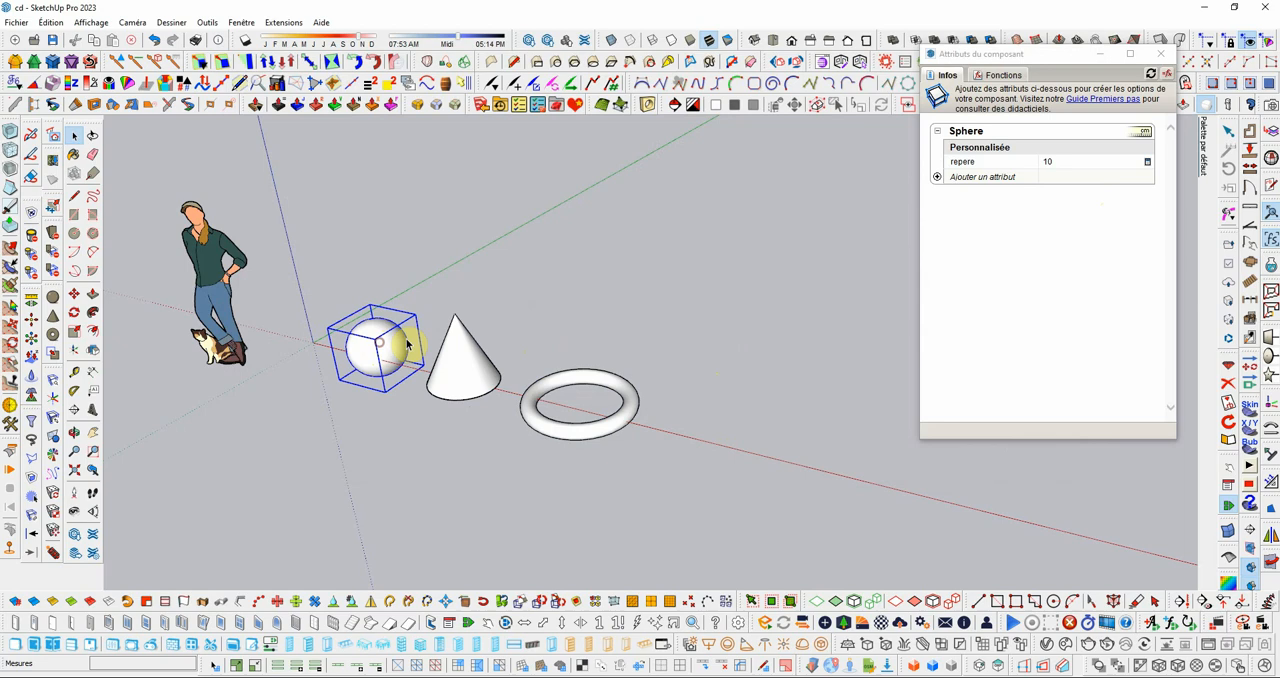
left_click(657, 326)
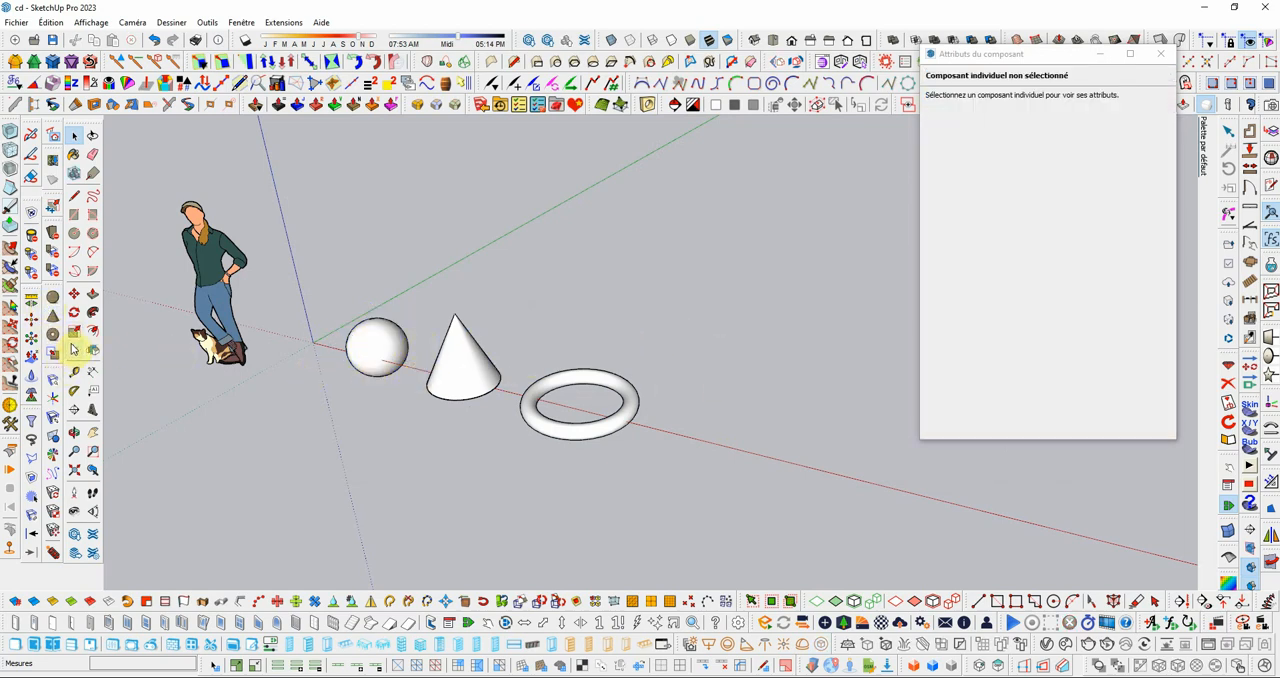
Step: Draw a rectangle about 0.85 m by 1.01 m beyond the torus and extrude it upward about 0.92 m
left_click(75, 218)
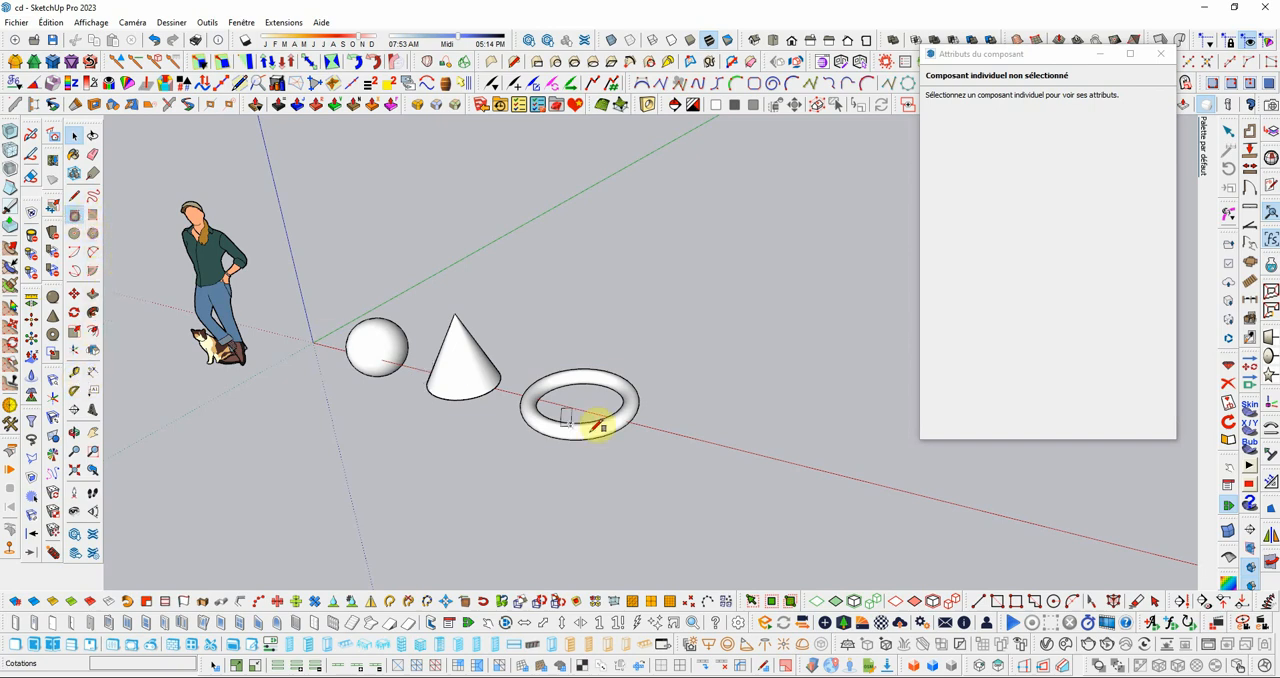
left_click(704, 400)
left_click(762, 489)
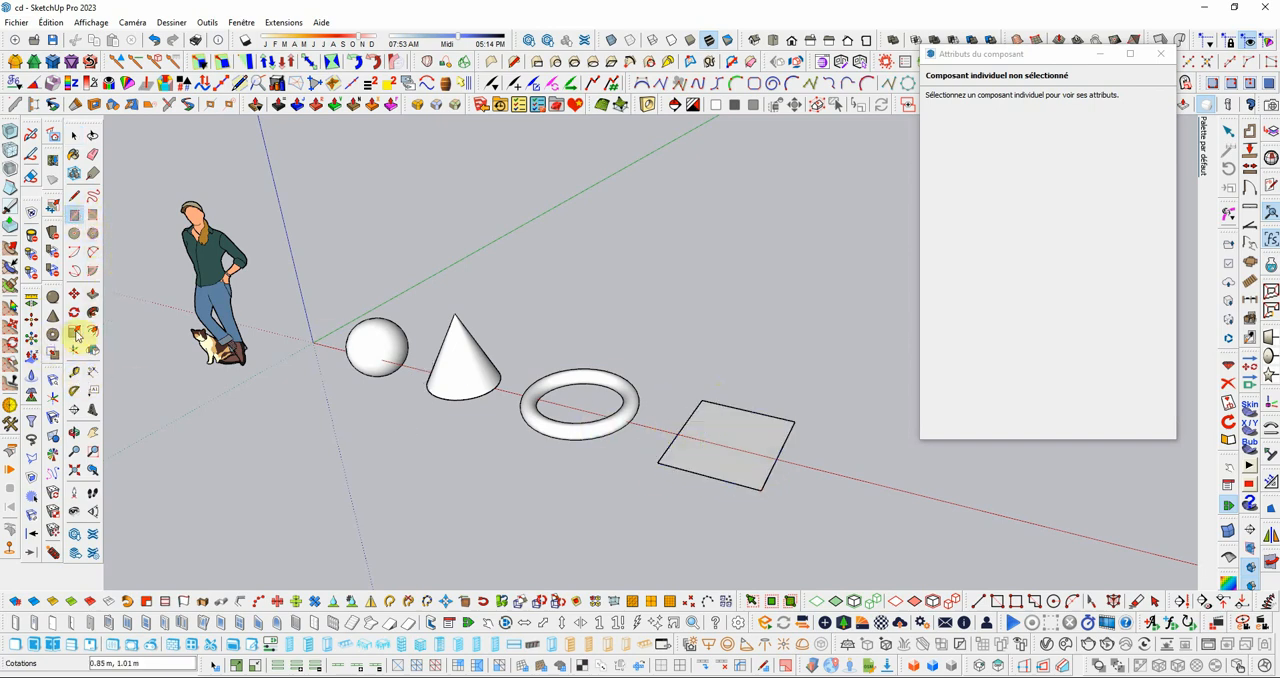
left_click(95, 299)
left_click(706, 460)
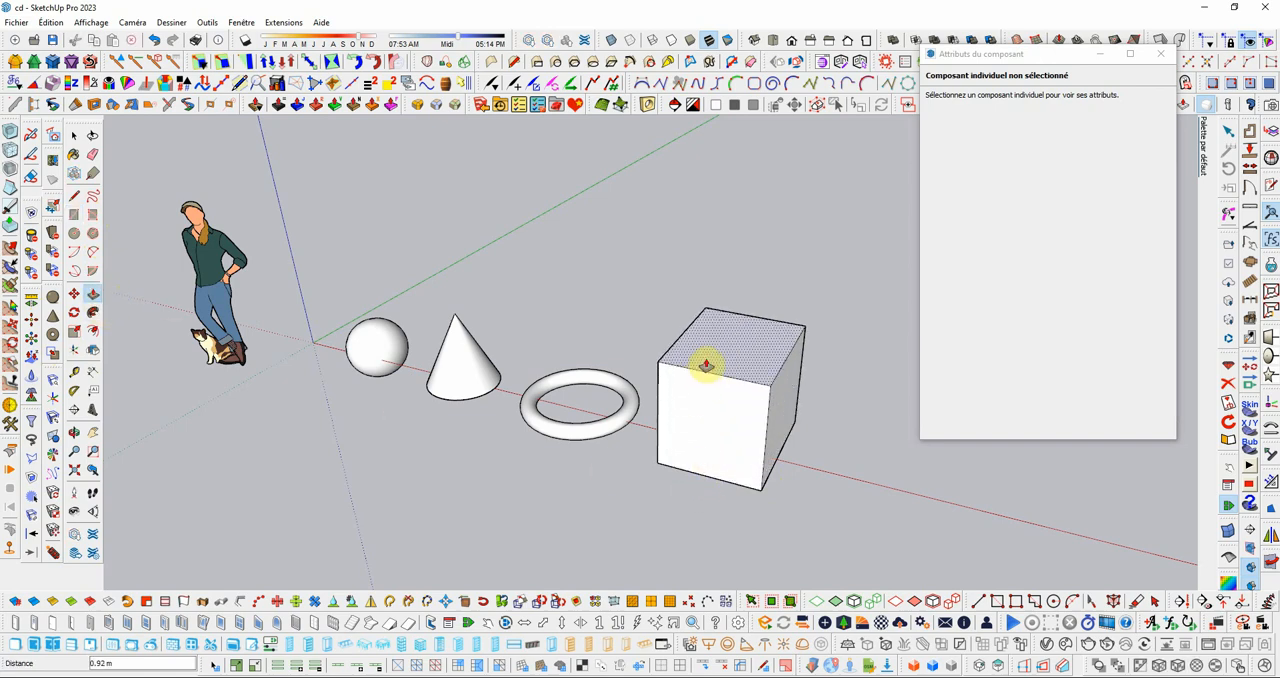
left_click(706, 358)
Step: Convert the whole new box into a component with the definition name cube
left_click(72, 140)
triple_click(714, 380)
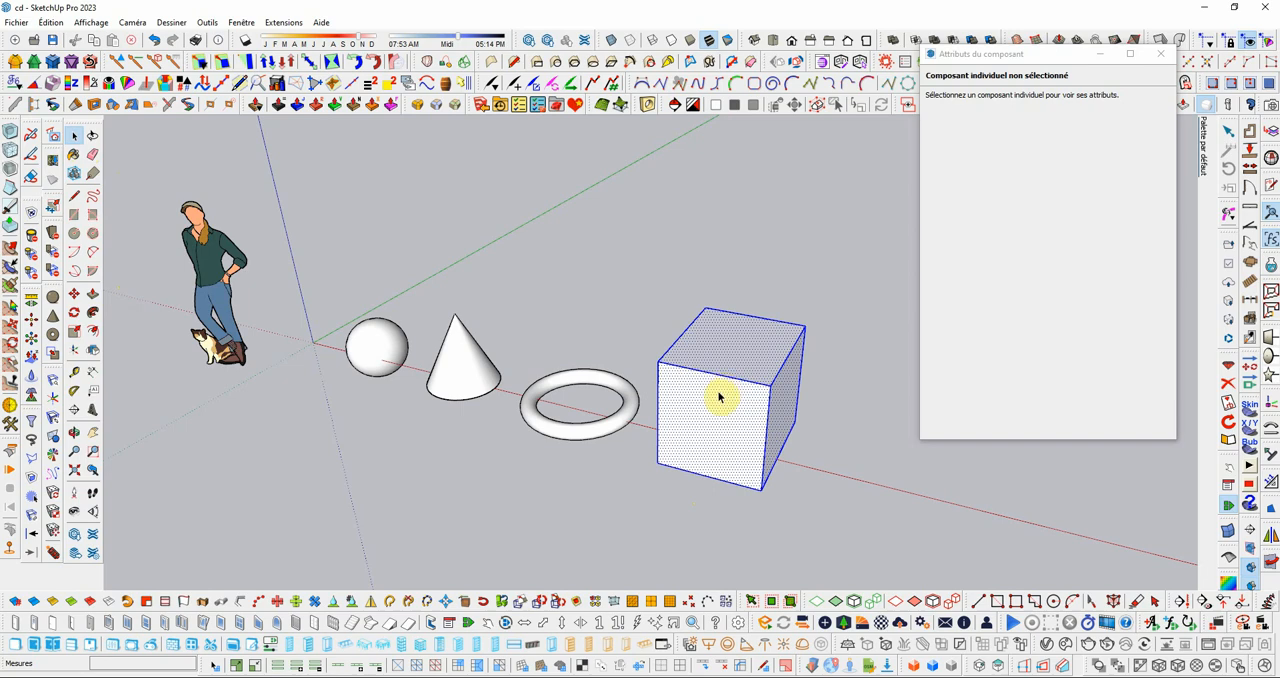
key("g")
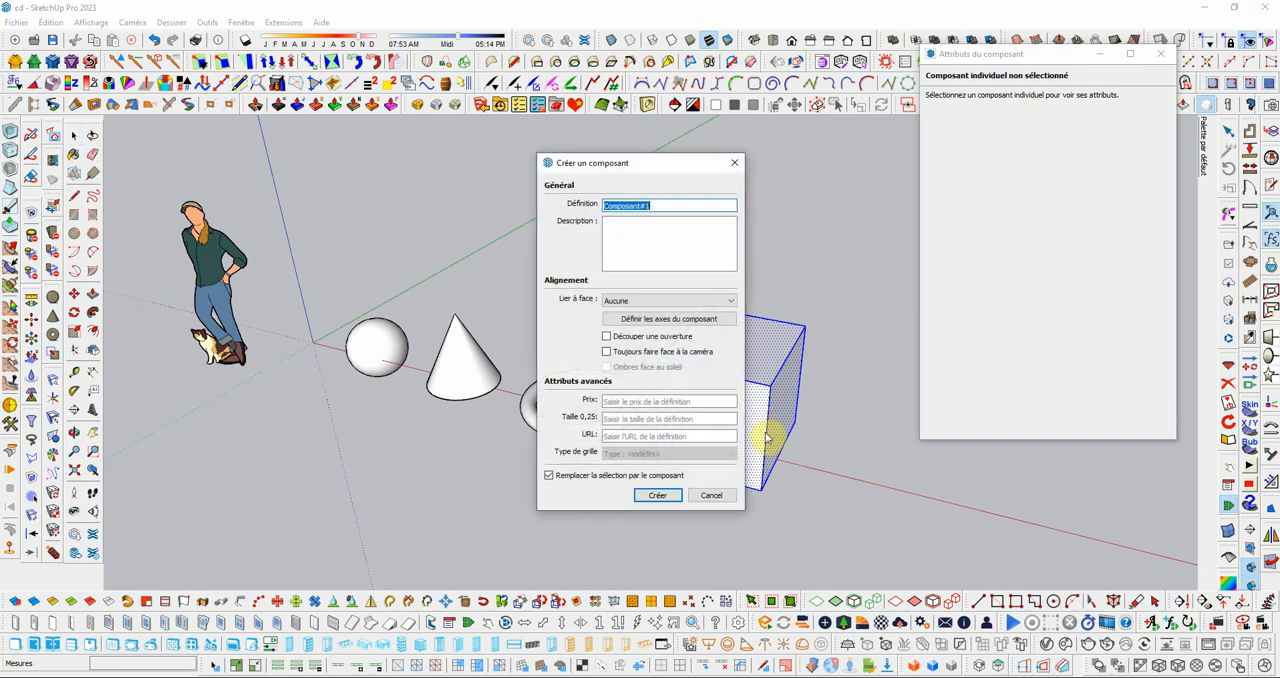
type("cube")
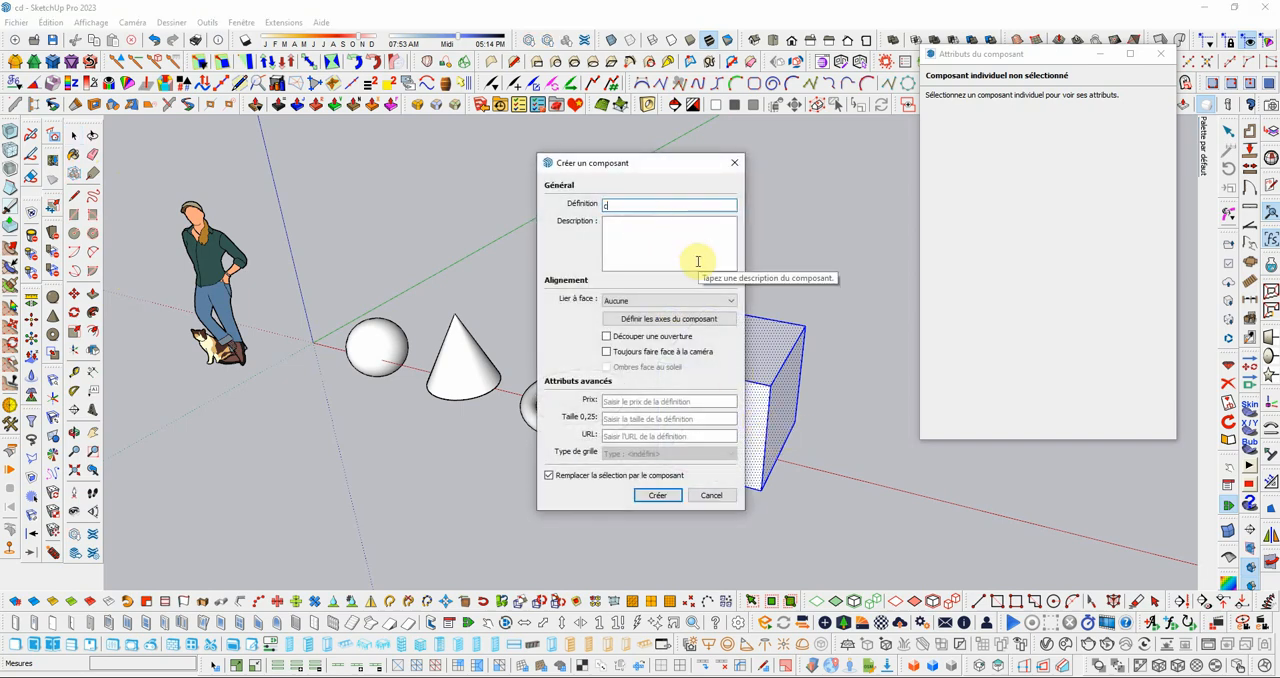
left_click(669, 498)
left_click(827, 503)
Step: Add a custom repere attribute with the value 4 to the cube component
left_click(738, 408)
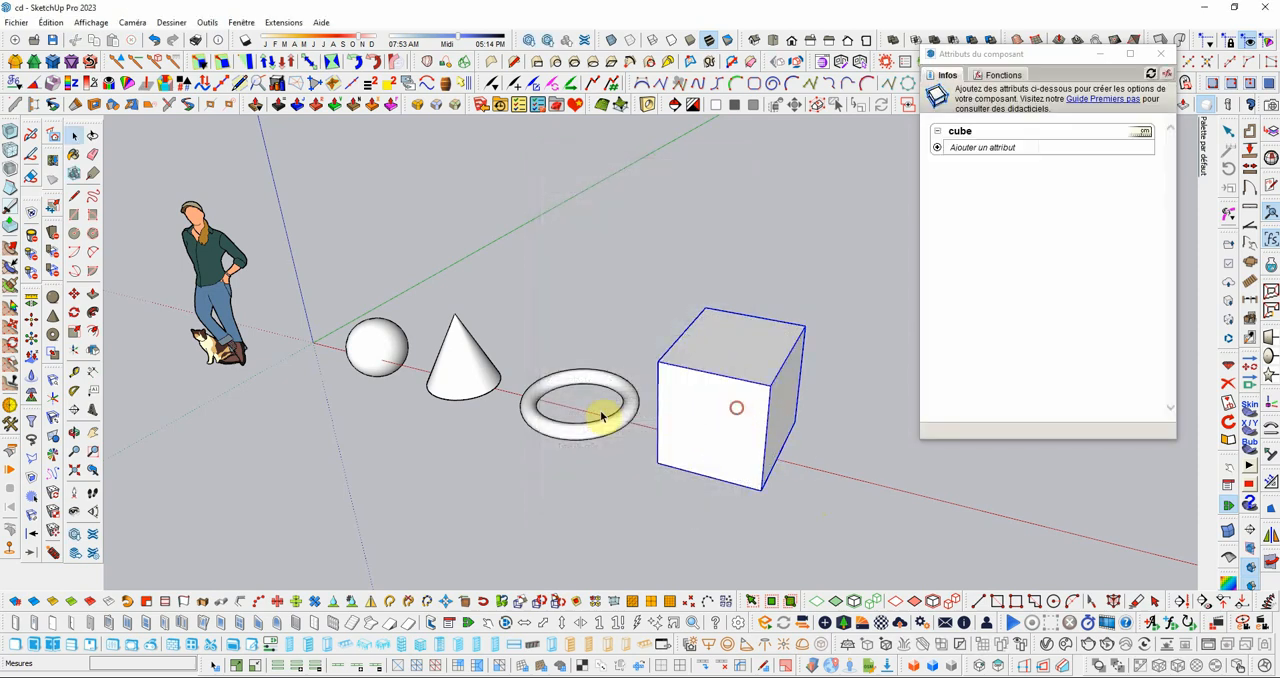
scroll(420, 359, "down", 2)
left_click(985, 148)
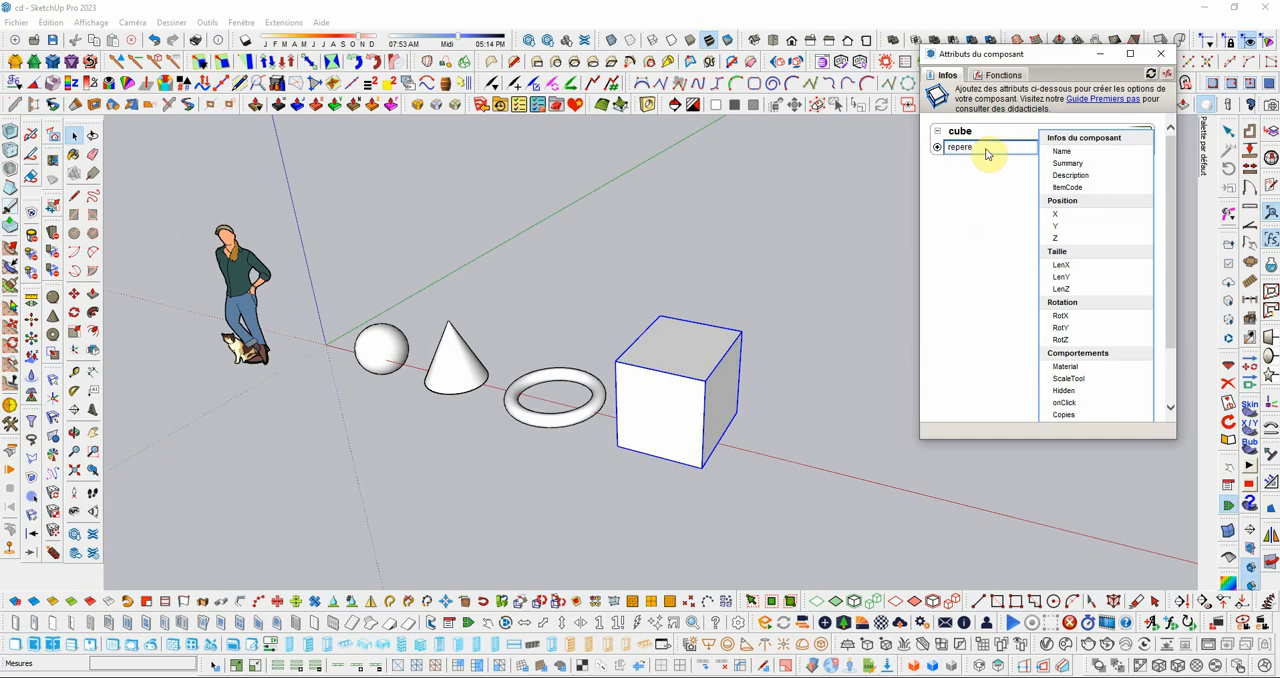
key("Return")
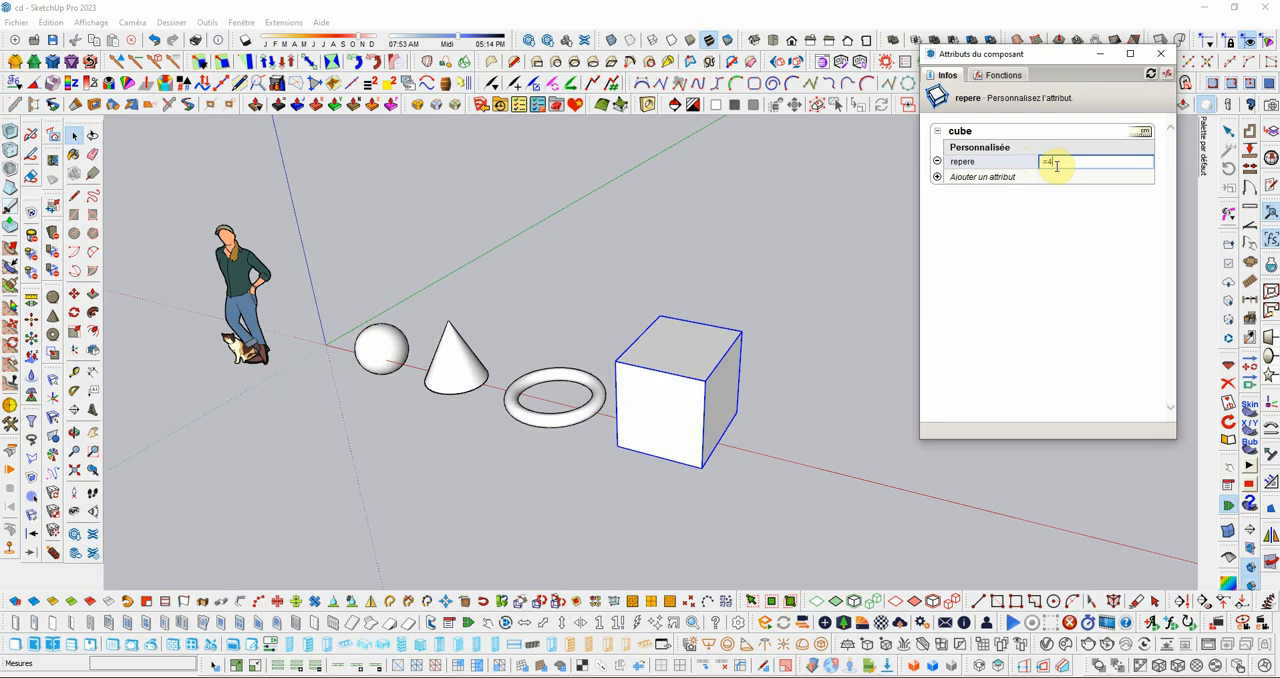
key("Return")
left_click(954, 163)
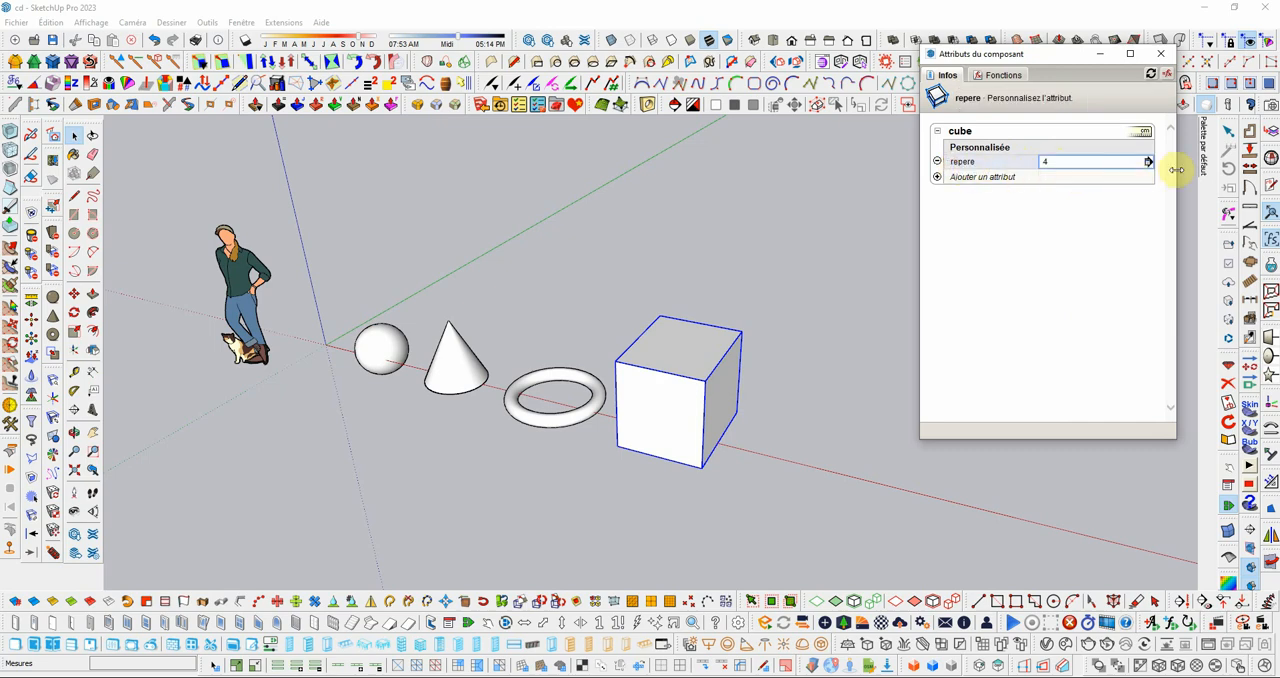
Step: Set the display rule of the cube's repere attribute to editable as a text field and apply it
left_click(1151, 160)
left_click(1162, 148)
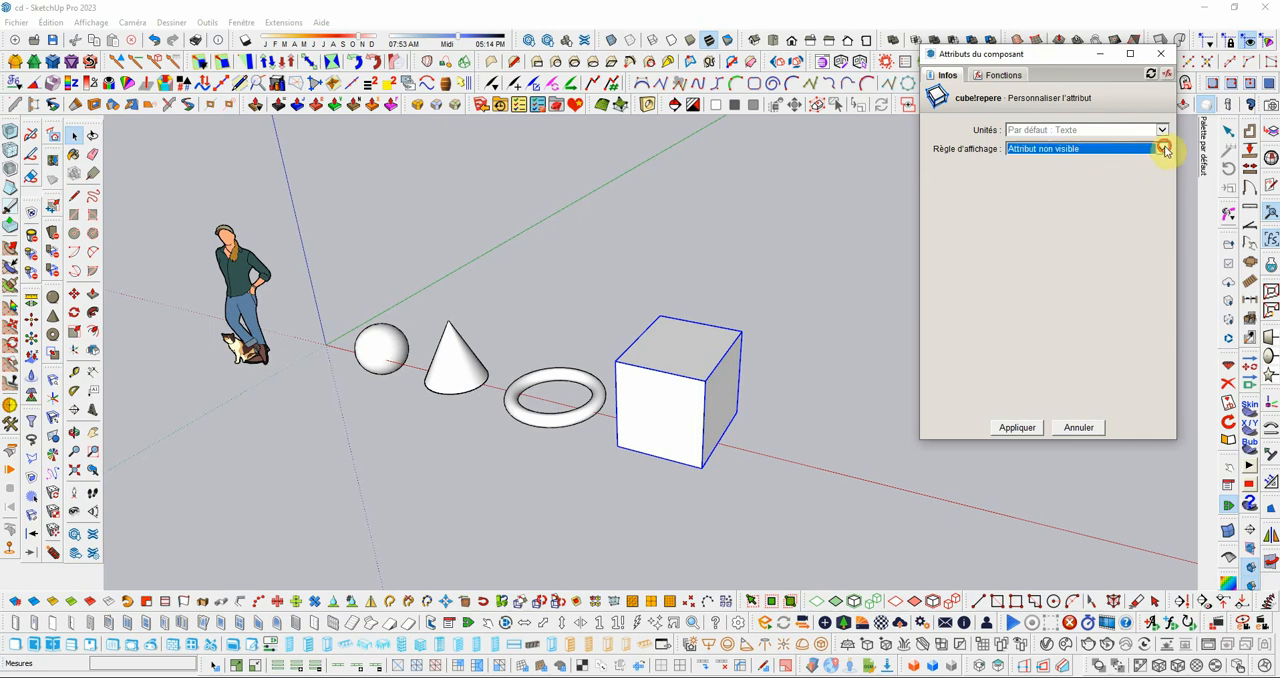
left_click(1081, 172)
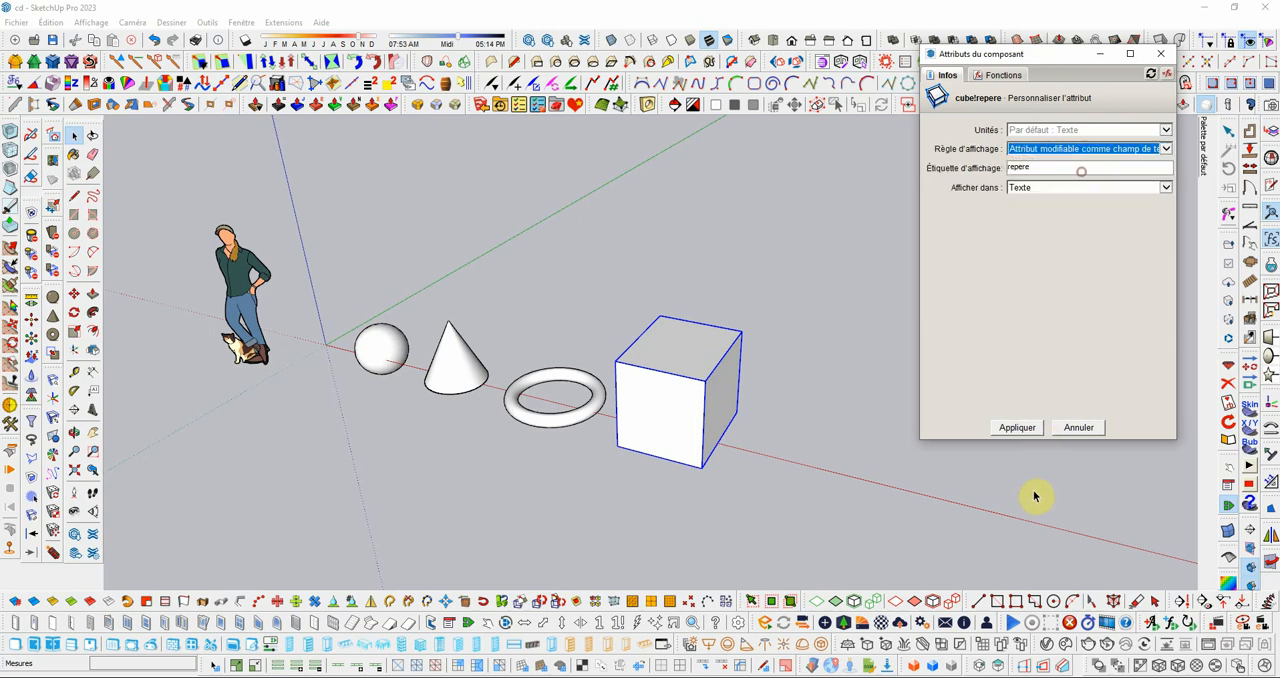
left_click(1017, 427)
left_click(903, 423)
middle_click_drag(739, 360, 690, 370)
scroll(690, 370, "down", 2)
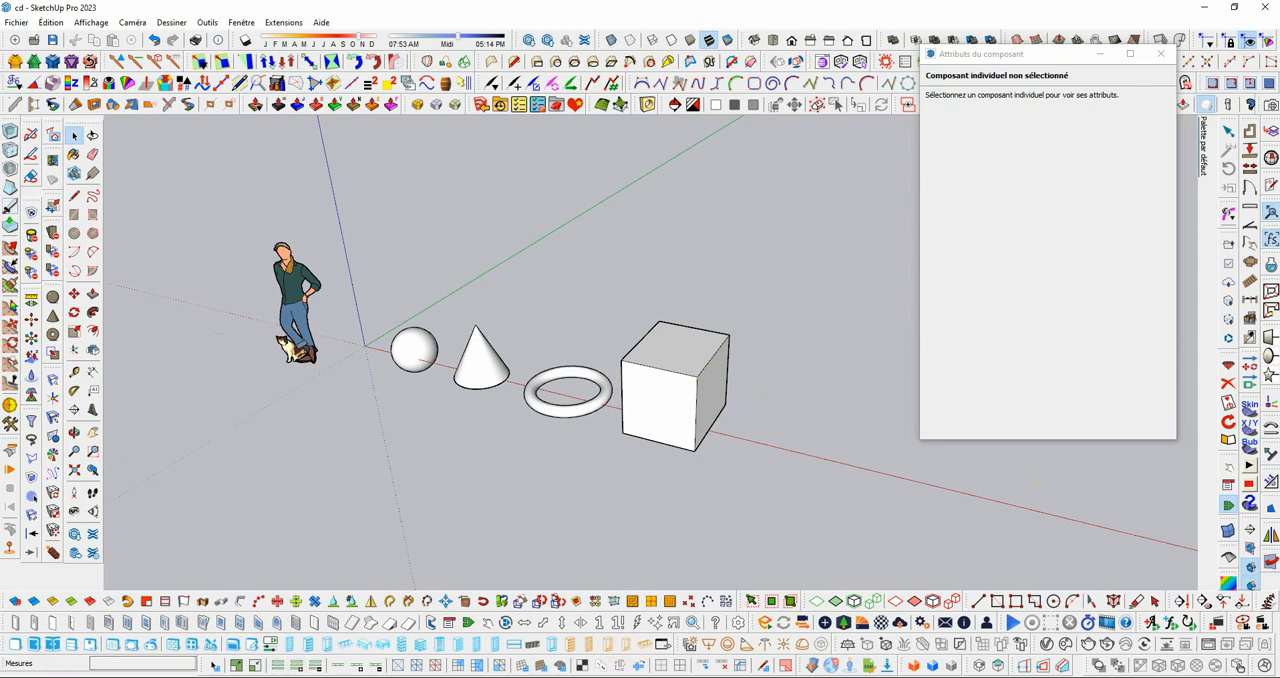
Step: Launch Excel and open composants01.csv from the recent files
key("super+s")
left_click(117, 357)
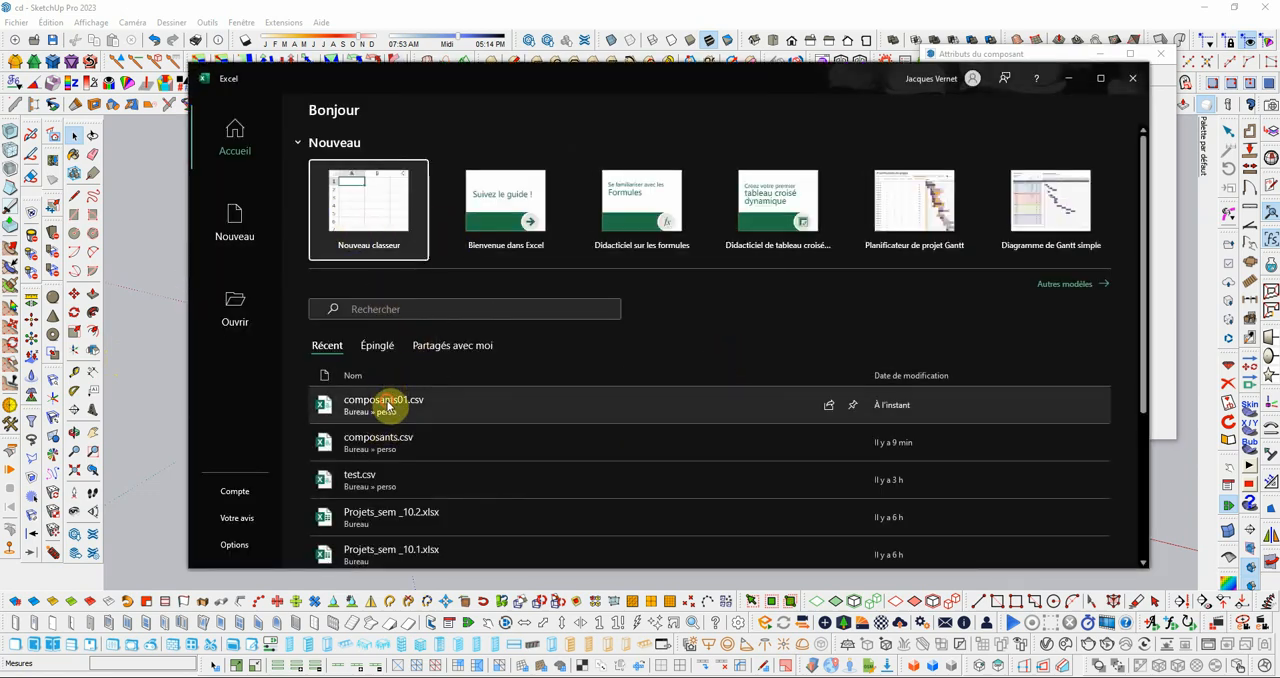
left_click(388, 404)
Step: Add a row below Torus with the component name cube in A5 and the repere value 40 in B5
left_click(222, 281)
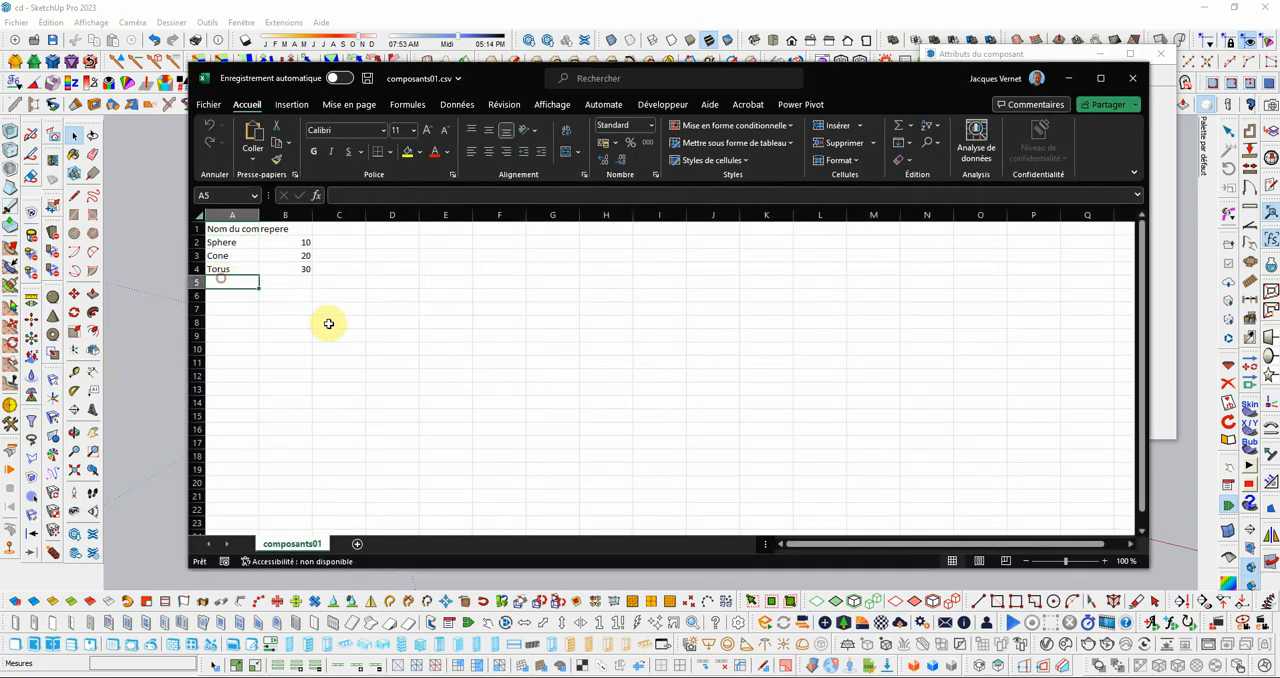
type("cone")
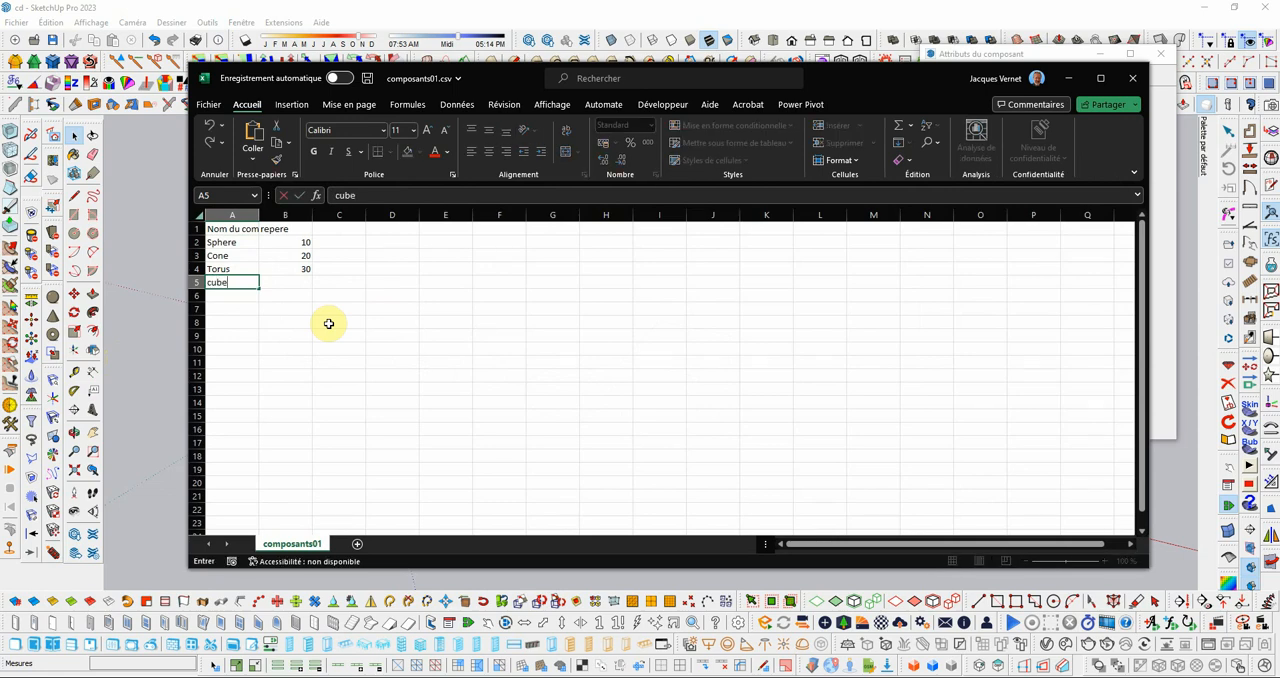
key("Tab")
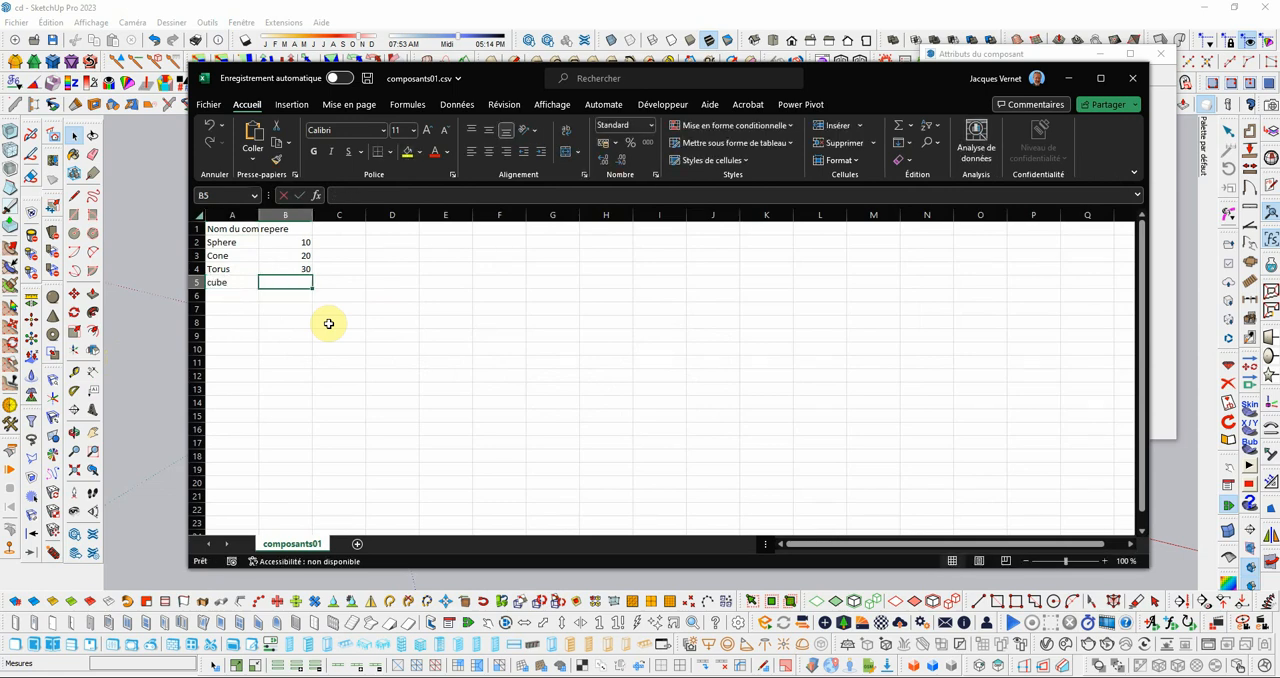
type("40")
left_click(328, 323)
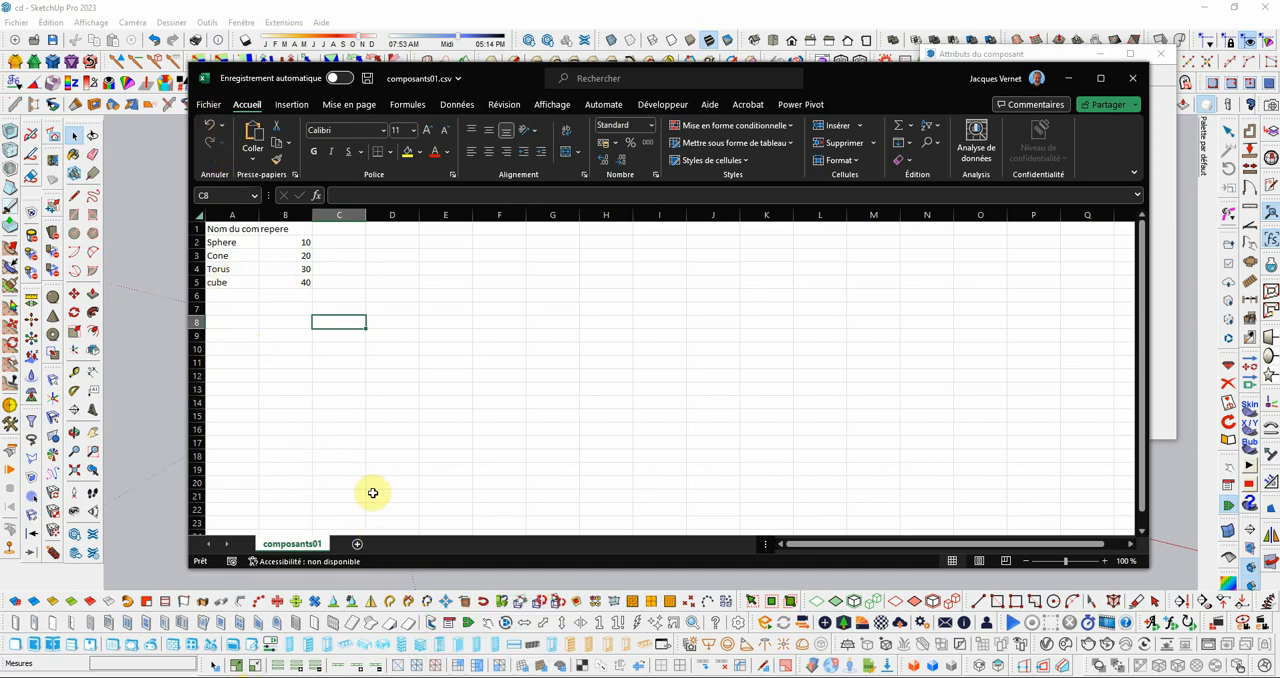
Step: Switch to SketchUp to check the cube component's name and repere attribute, and return to Excel
left_click(165, 444)
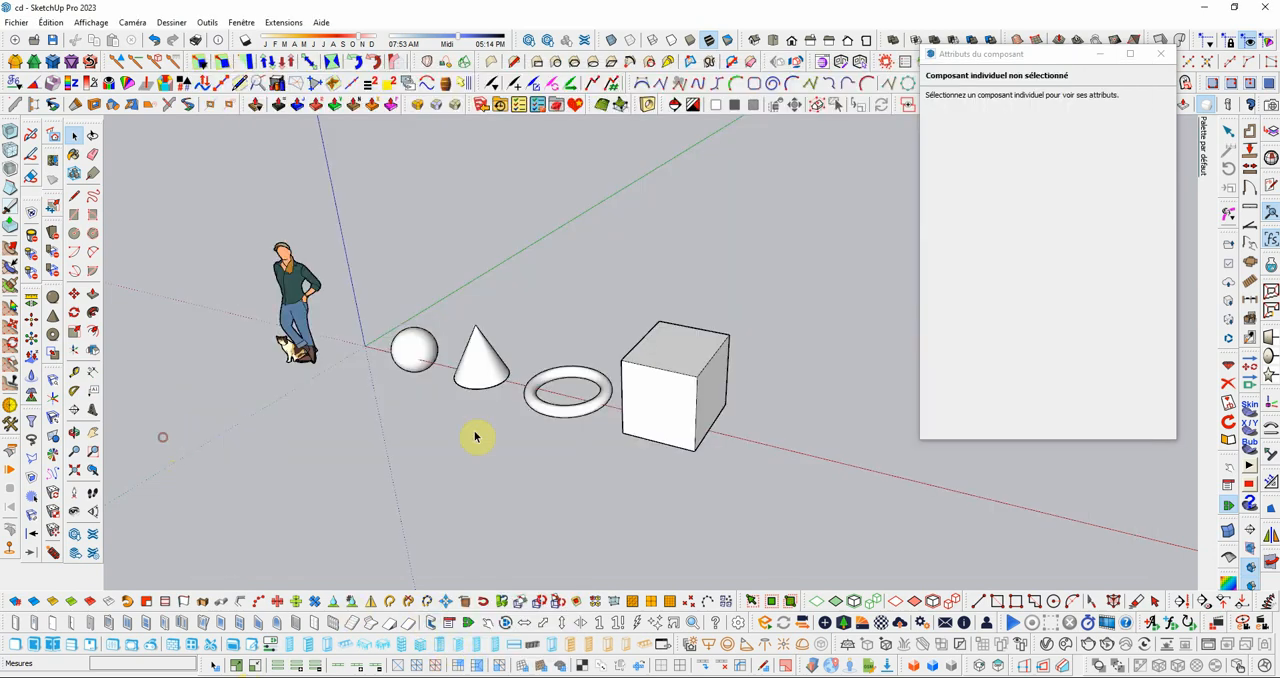
left_click(703, 402)
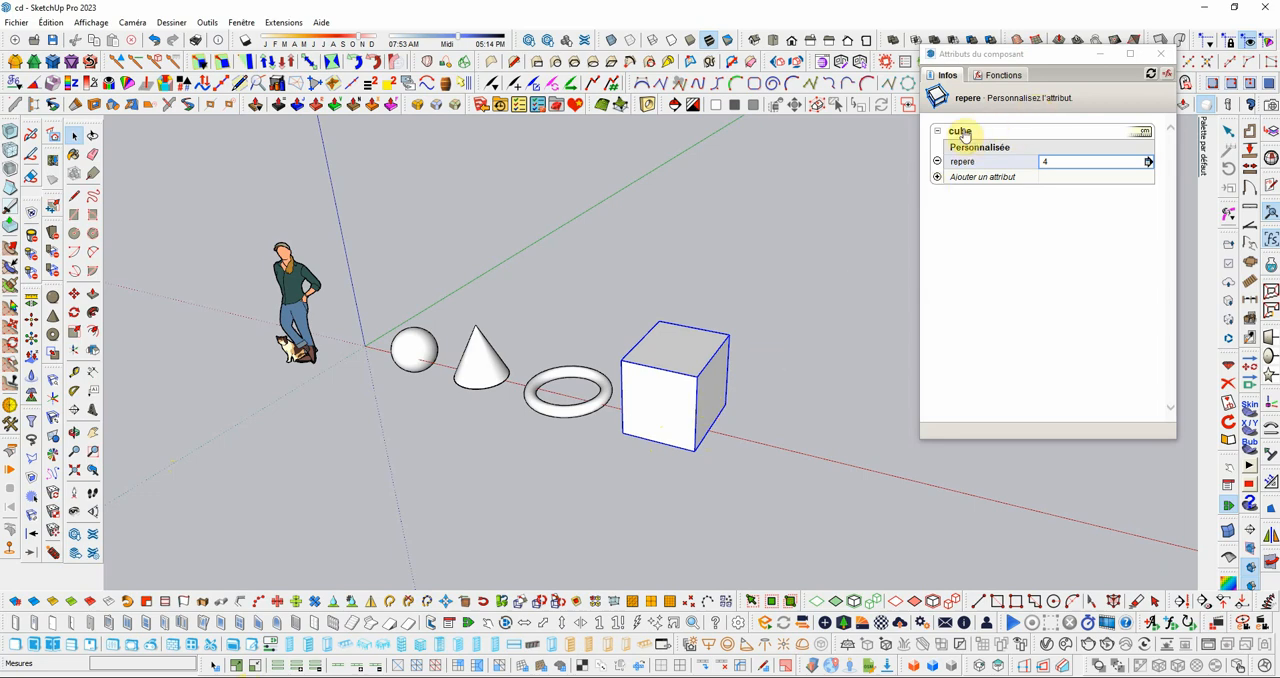
key("alt+Tab")
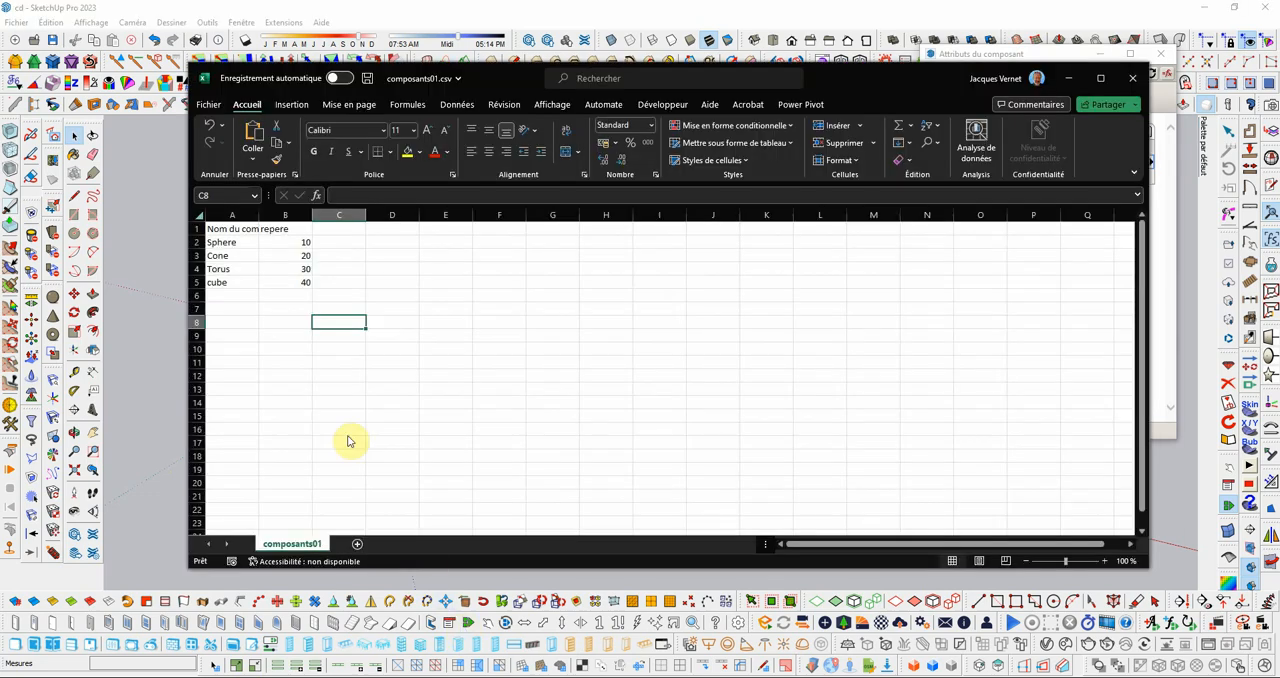
Step: Save composants01.csv with the added cube row and minimize Excel
left_click(209, 105)
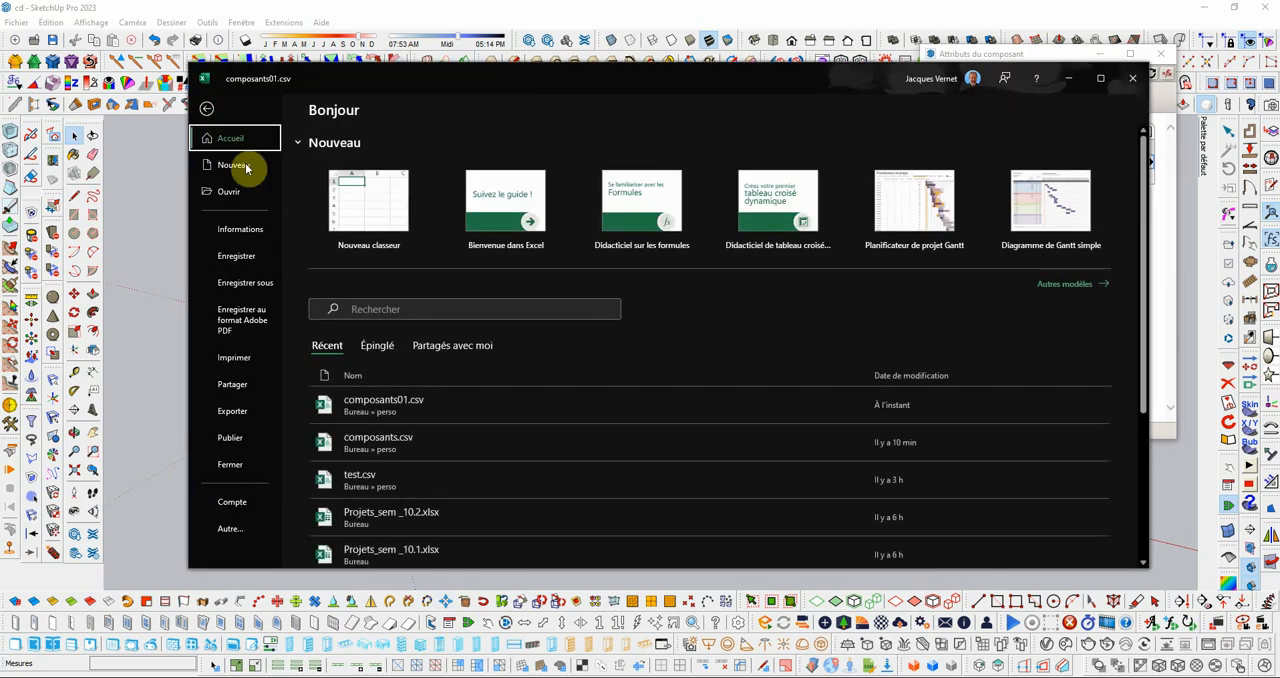
left_click(241, 253)
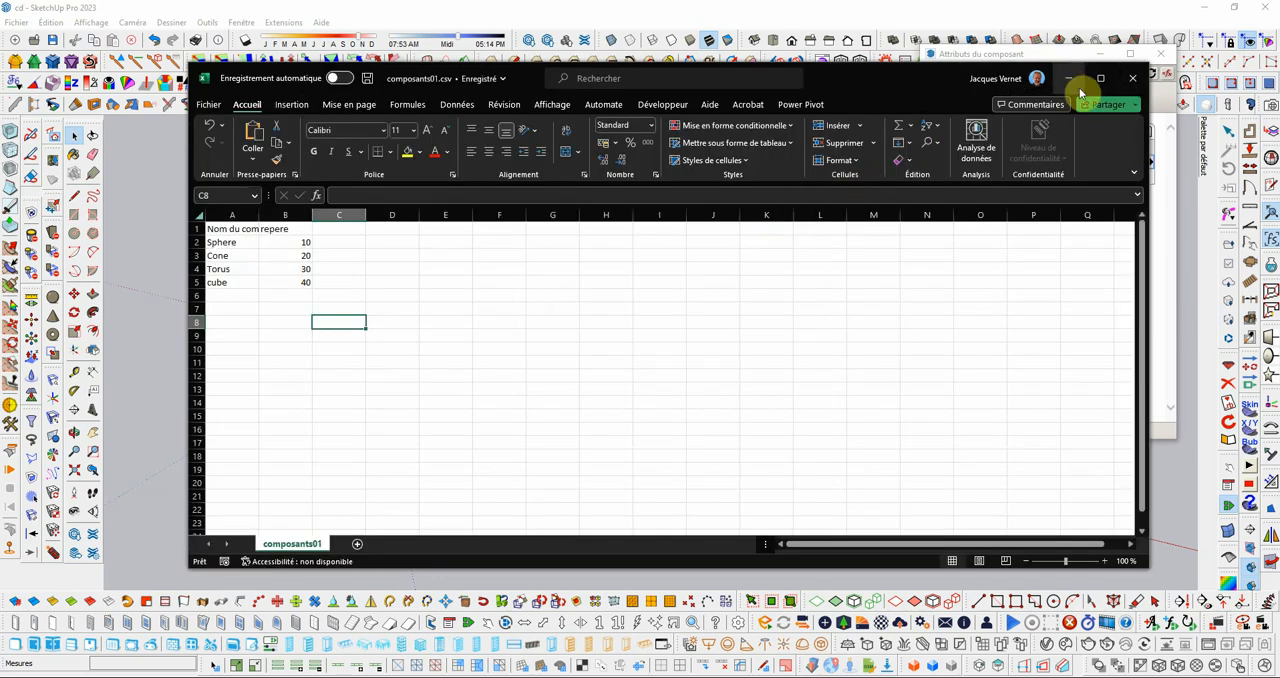
left_click(1069, 78)
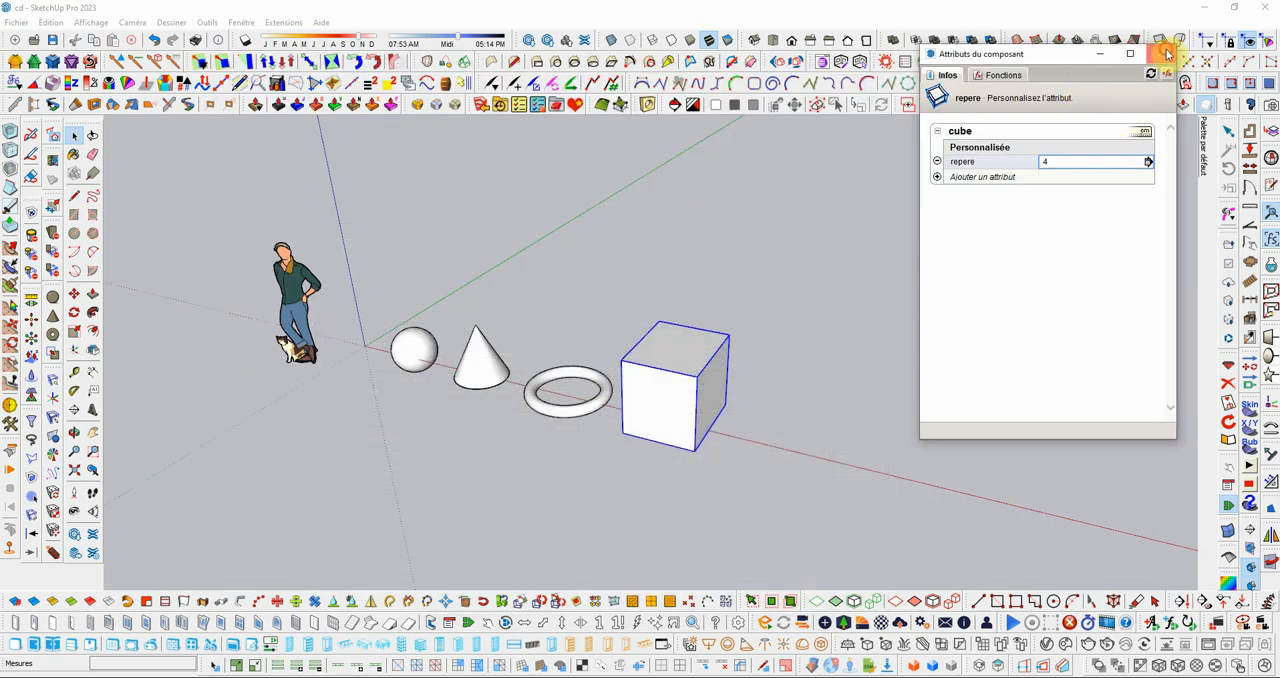
Step: Import the attribute data from composants01.csv into the selected sphere, cone, torus and cube components
left_click(1160, 53)
left_click_drag(380, 219, 818, 529)
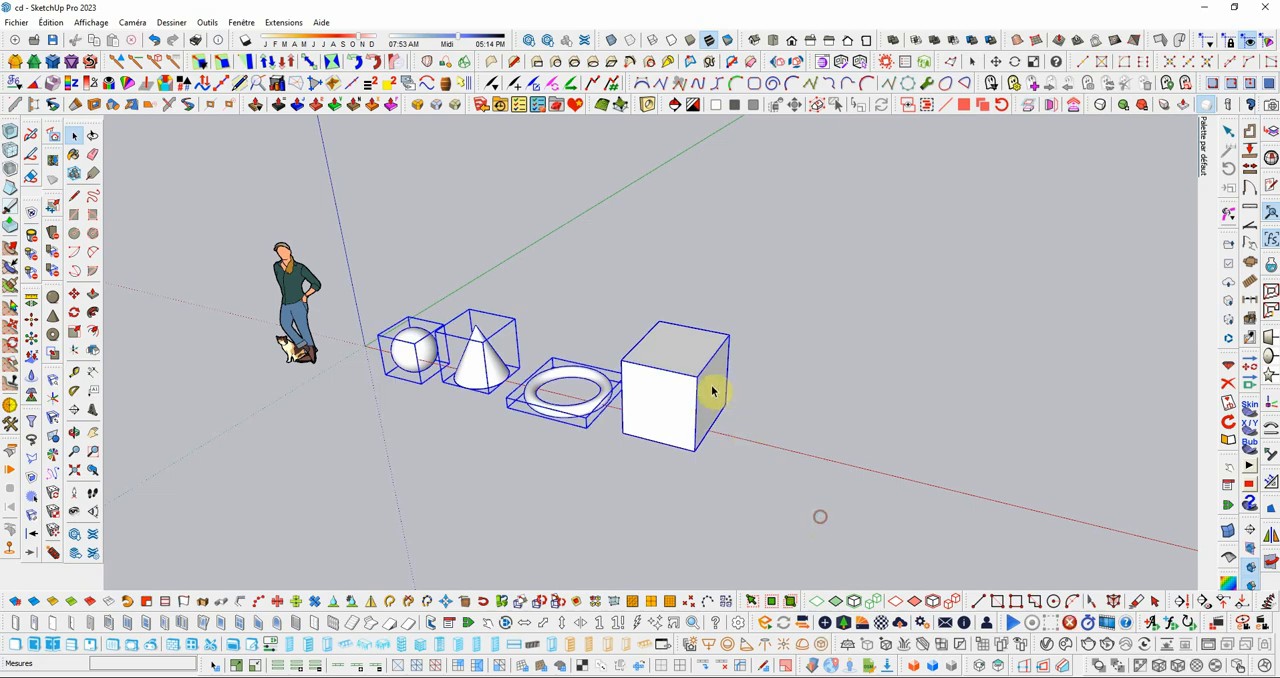
left_click(285, 22)
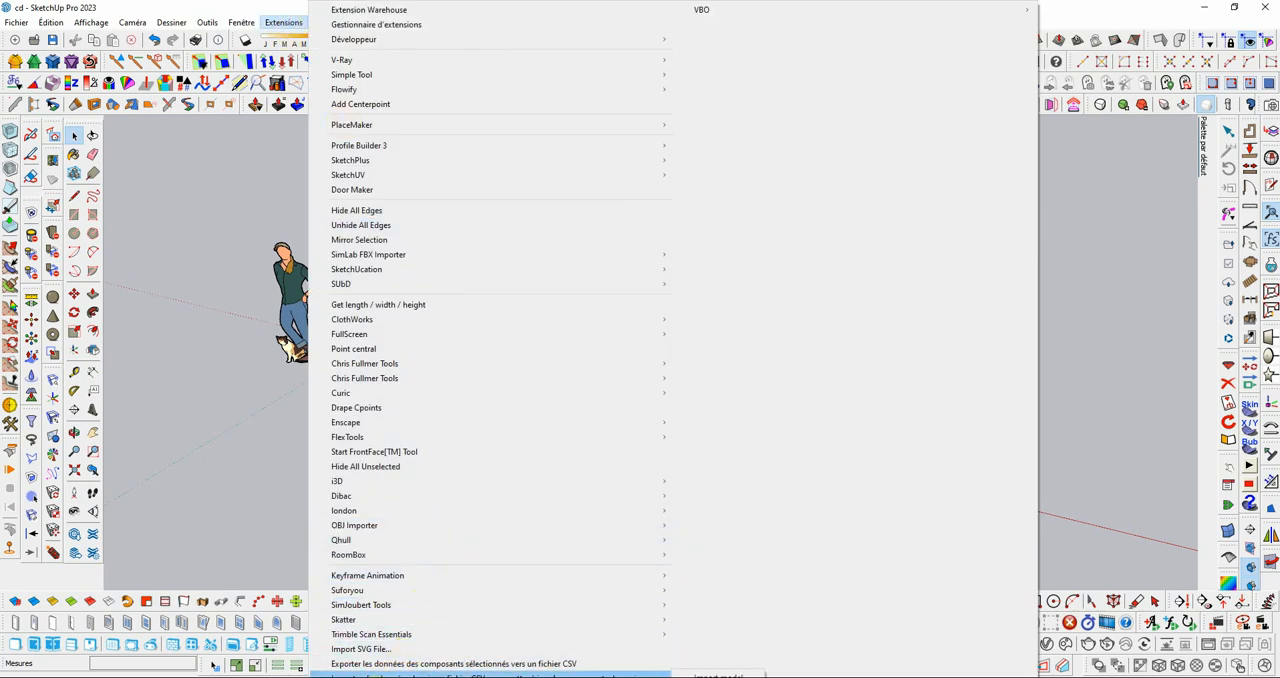
left_click(372, 672)
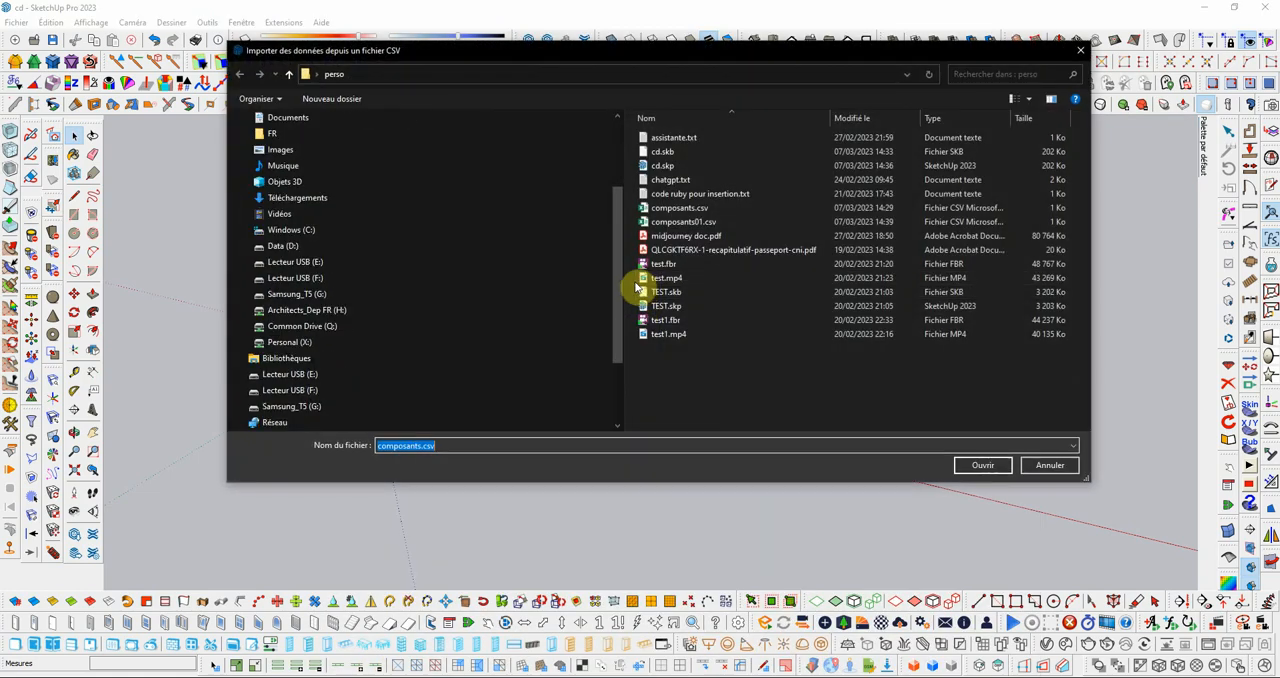
left_click(655, 223)
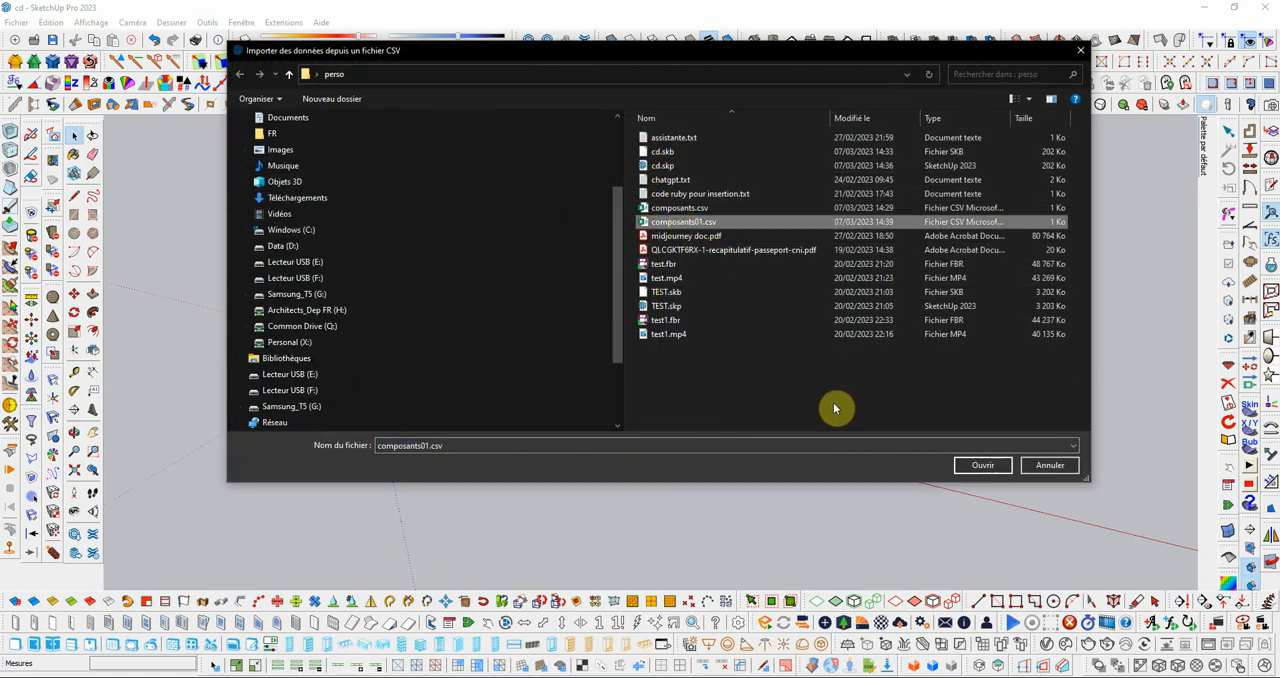
left_click(984, 468)
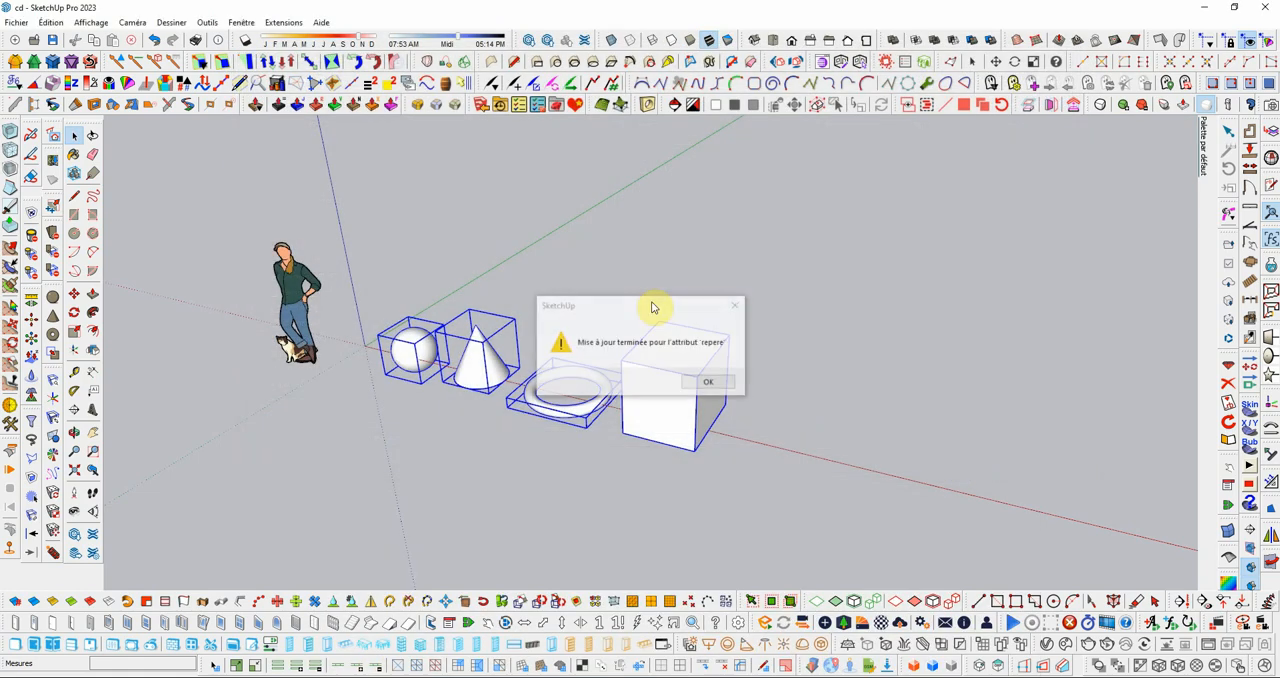
left_click(716, 392)
Step: Check the repere attribute in the cube's component options and select the torus for comparison
left_click(851, 397)
left_click(674, 402)
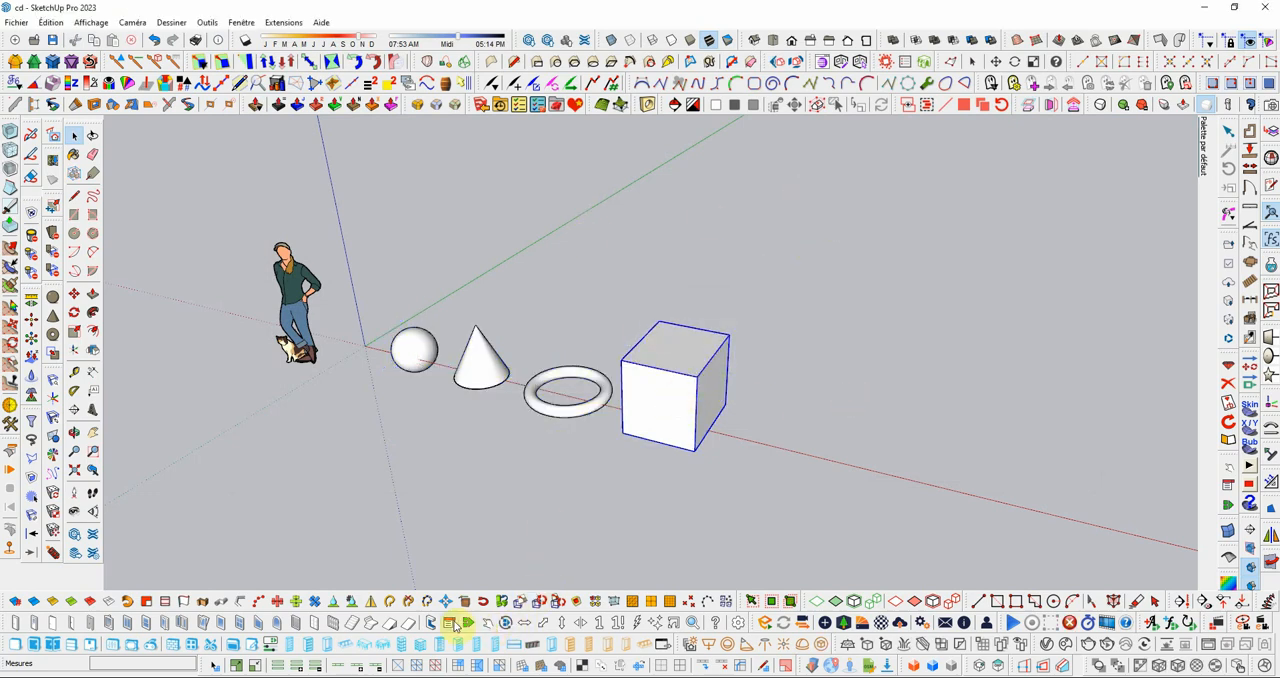
left_click(486, 598)
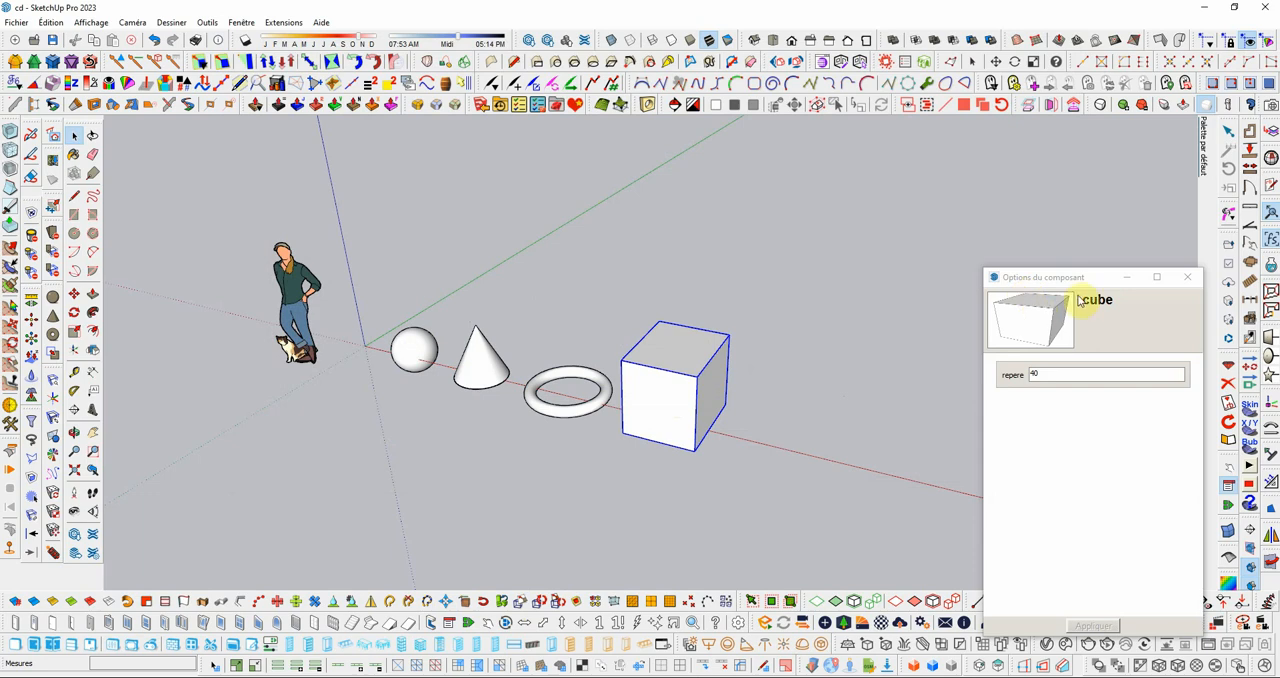
left_click_drag(1078, 282, 939, 101)
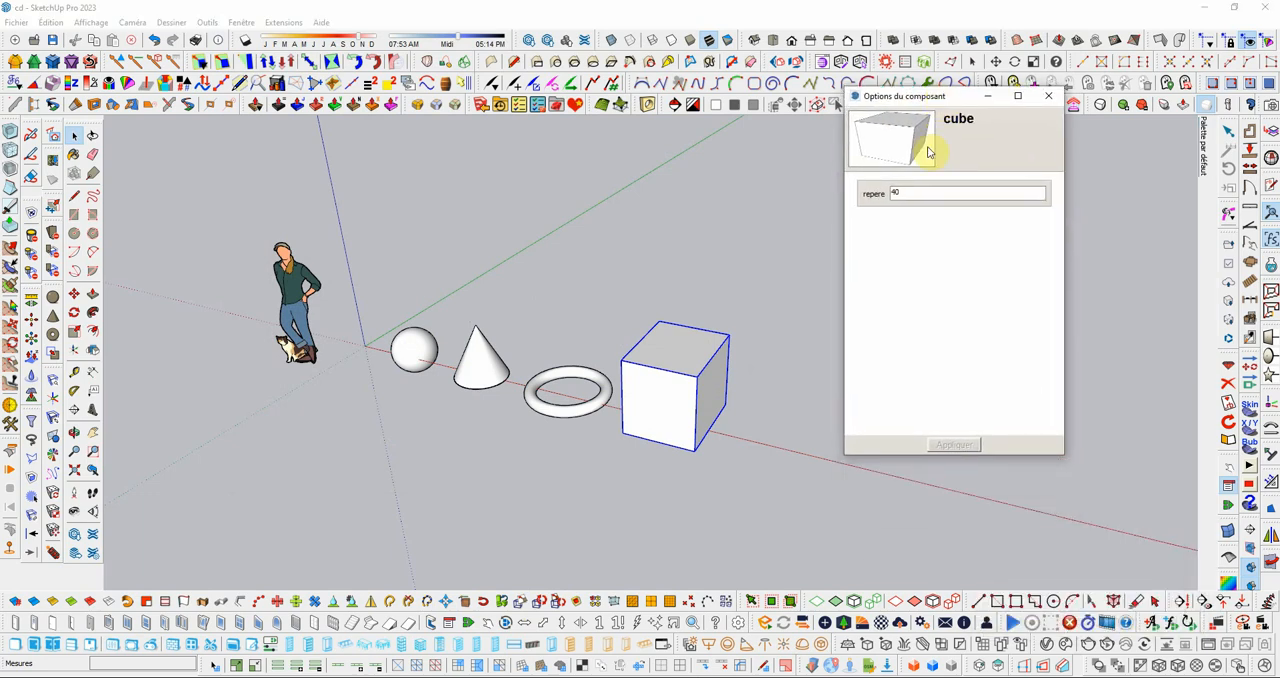
left_click(600, 393)
middle_click_drag(734, 326, 728, 324)
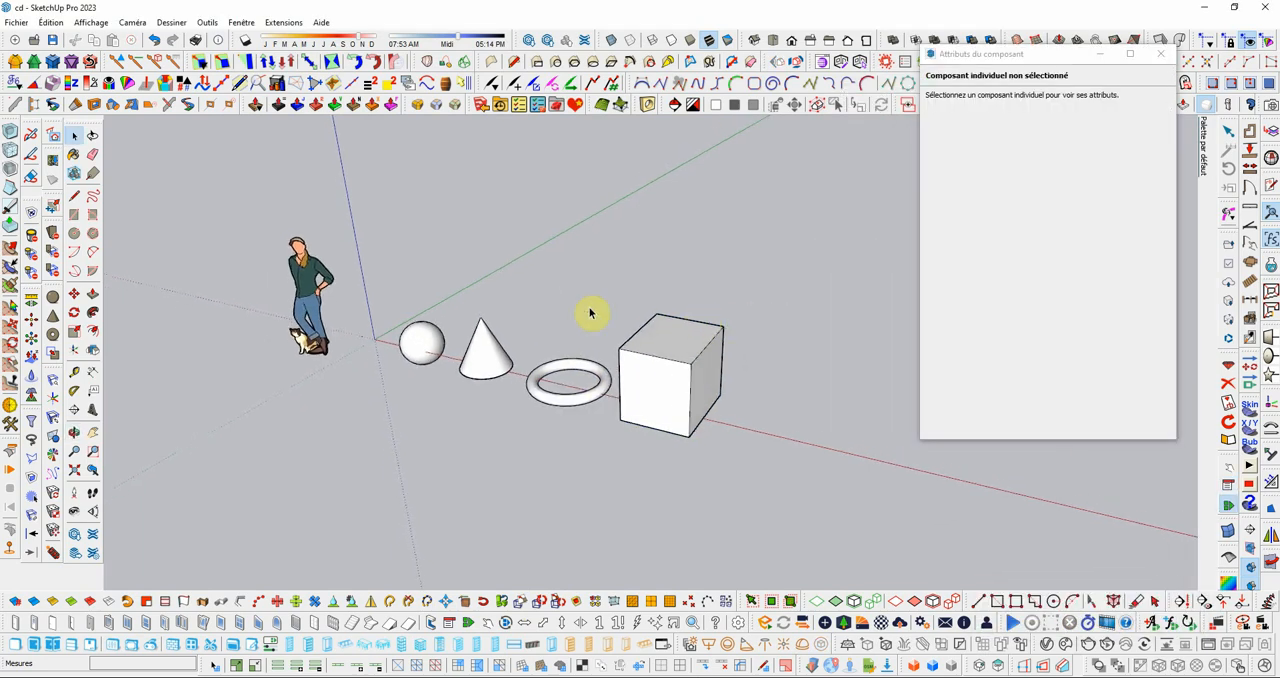
Step: Save the SketchUp model with the imported attributes
scroll(517, 304, "down", 2)
scroll(520, 280, "up", 3)
left_click(12, 22)
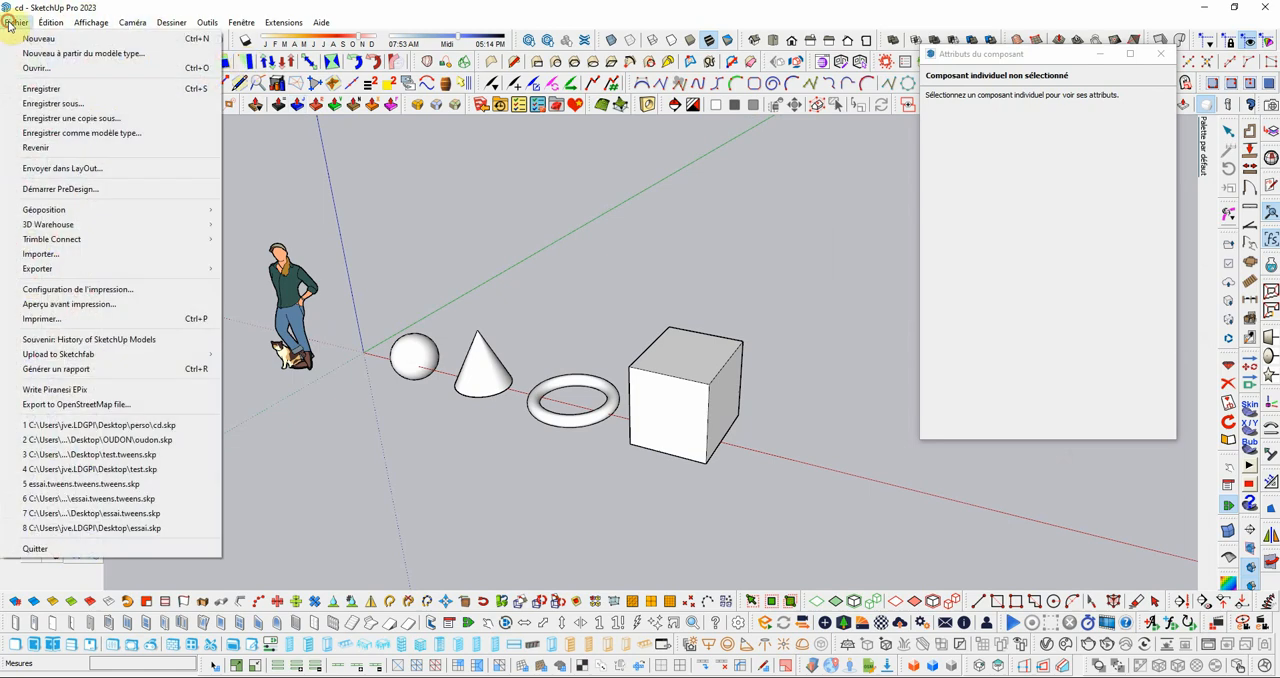
left_click(72, 92)
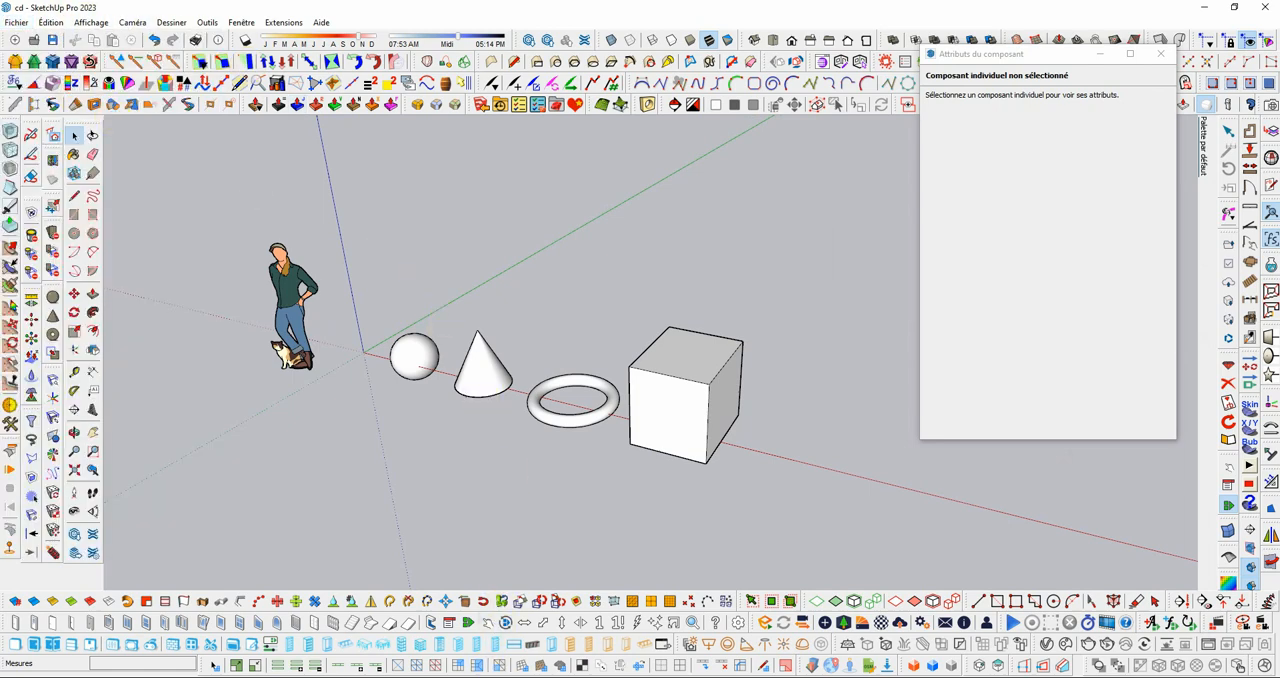
Step: Switch to LayOut and update the model reference of the viewport containing the labelled components
left_click(337, 676)
left_click(673, 419)
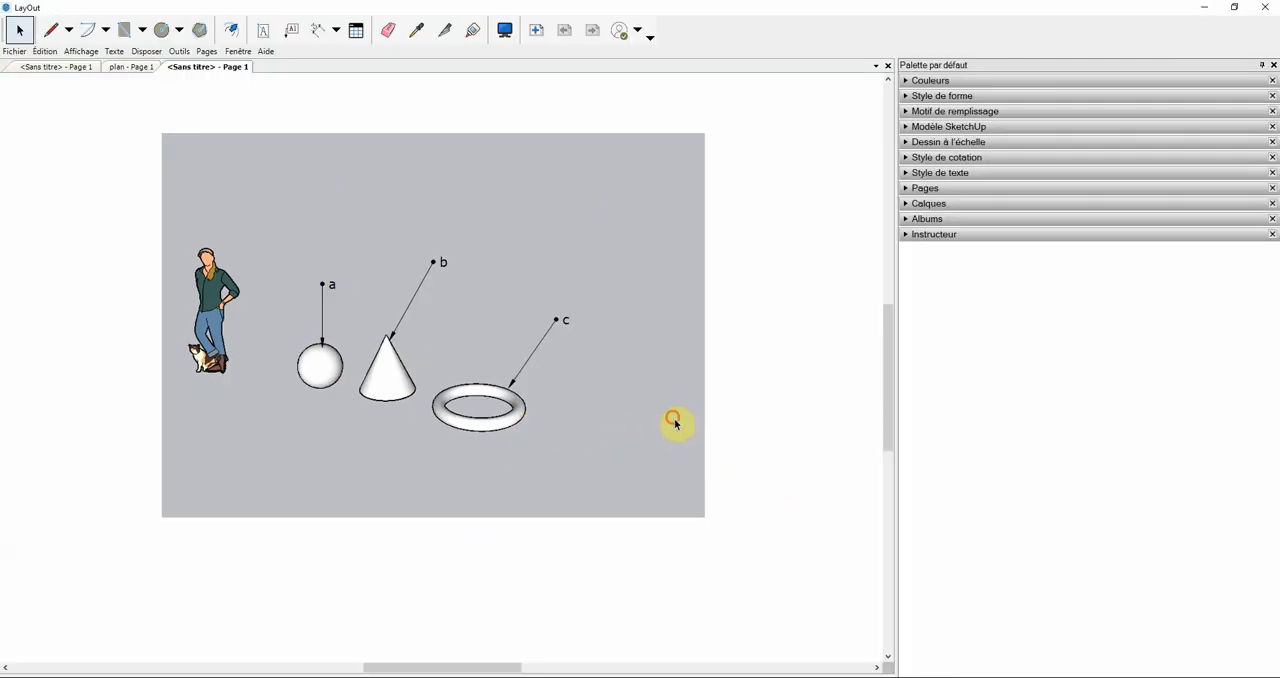
right_click(673, 422)
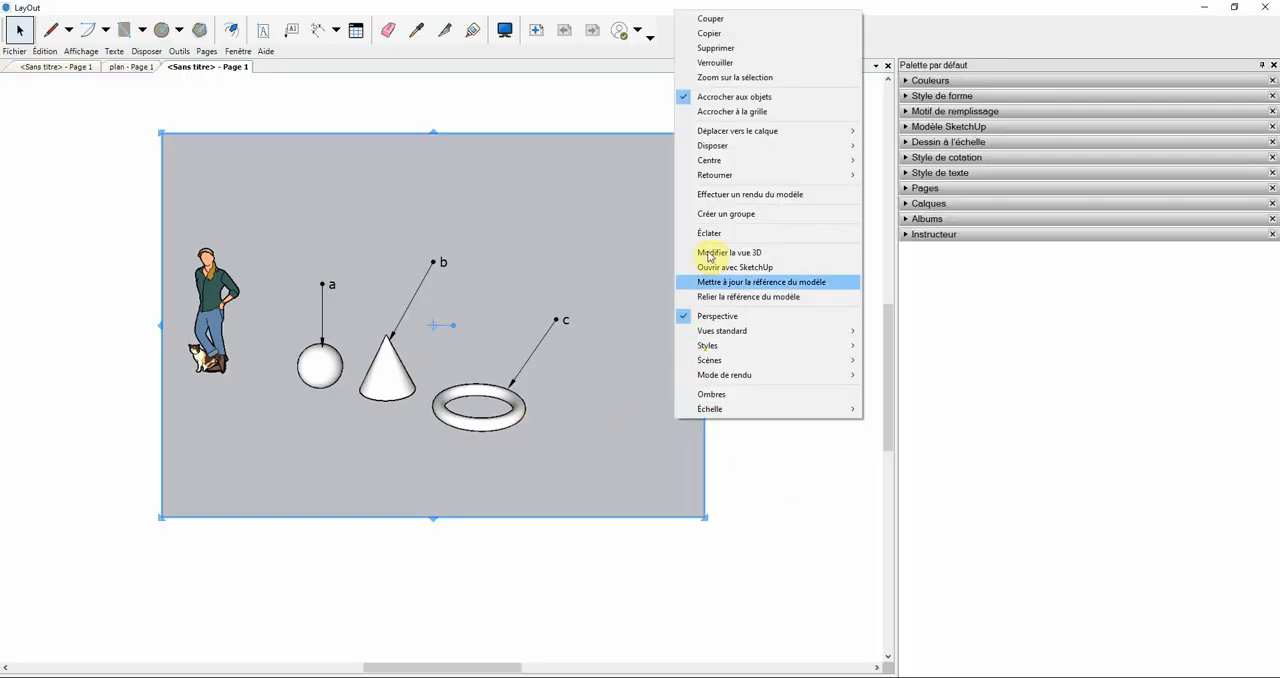
left_click(752, 285)
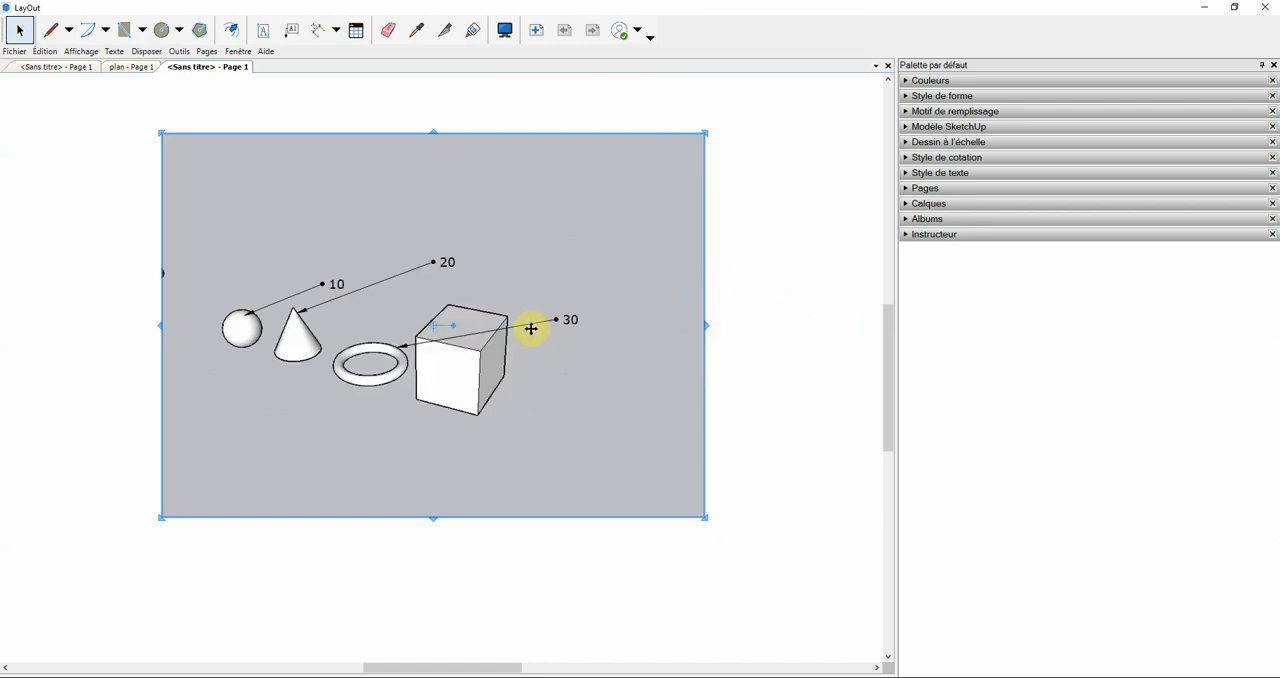
Step: Move the torus label's text to just above the torus and add a leader label reading 40 at the cube's upper corner
left_click(574, 318)
left_click_drag(574, 318, 387, 304)
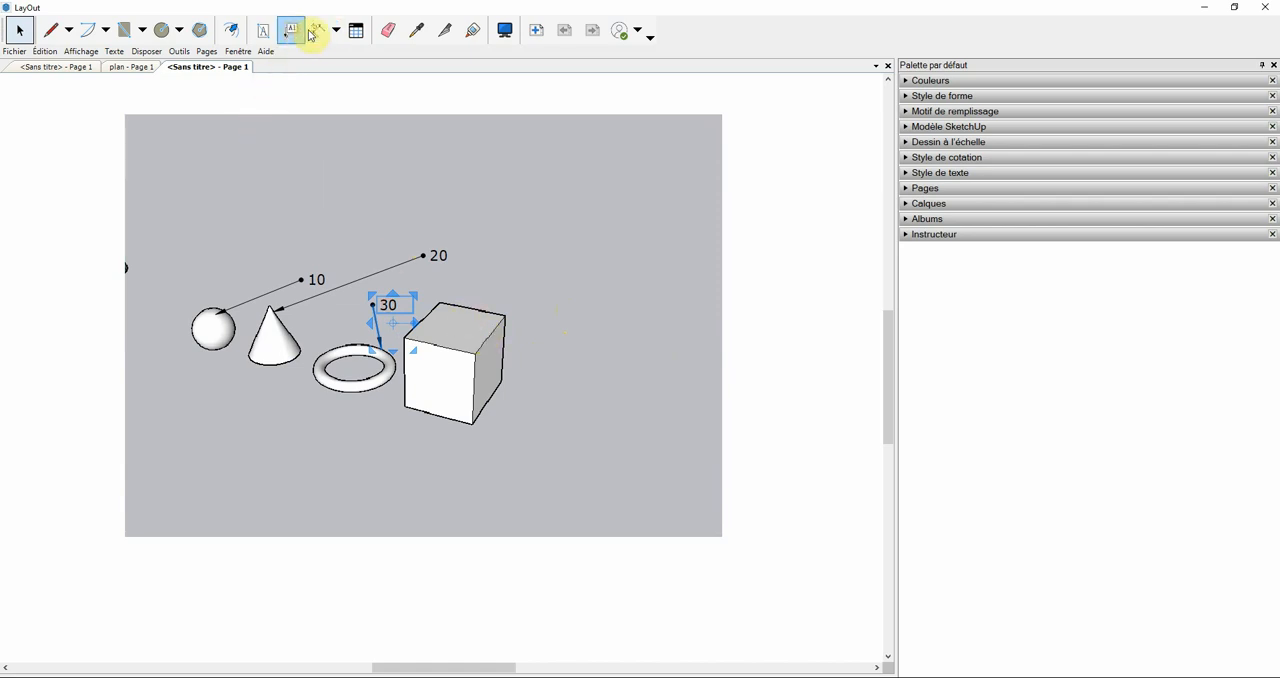
left_click(300, 31)
left_click(507, 312)
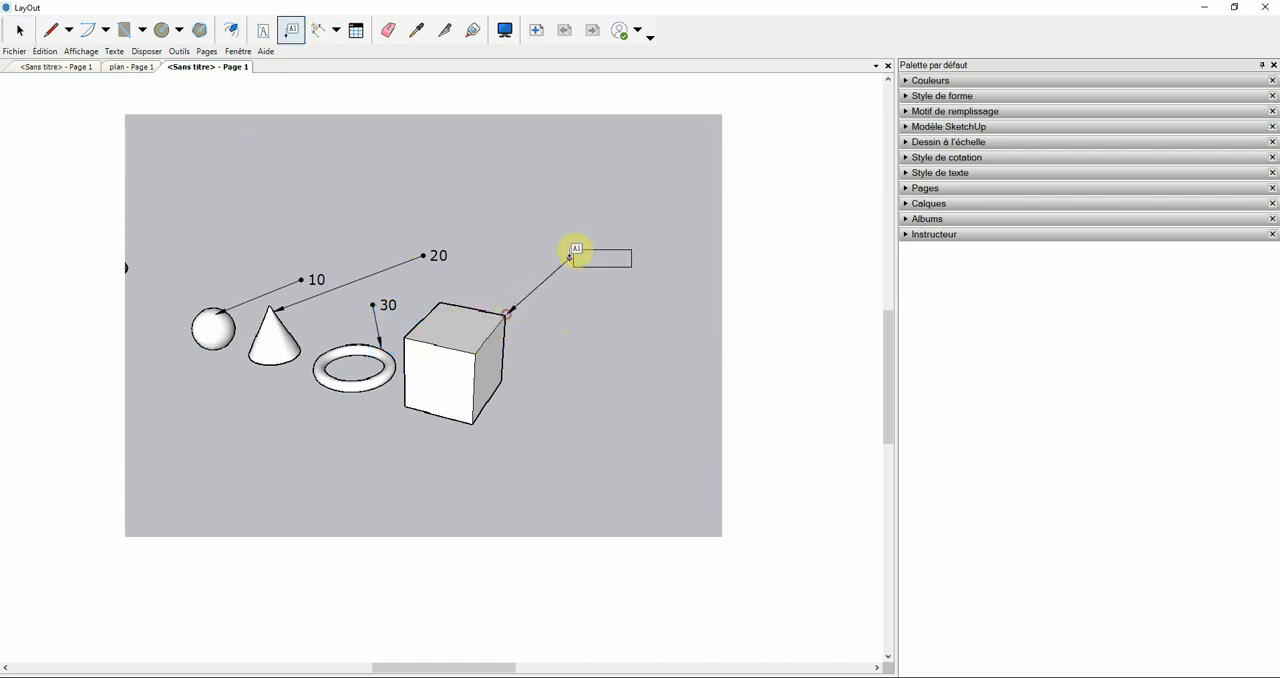
left_click(569, 258)
type("40")
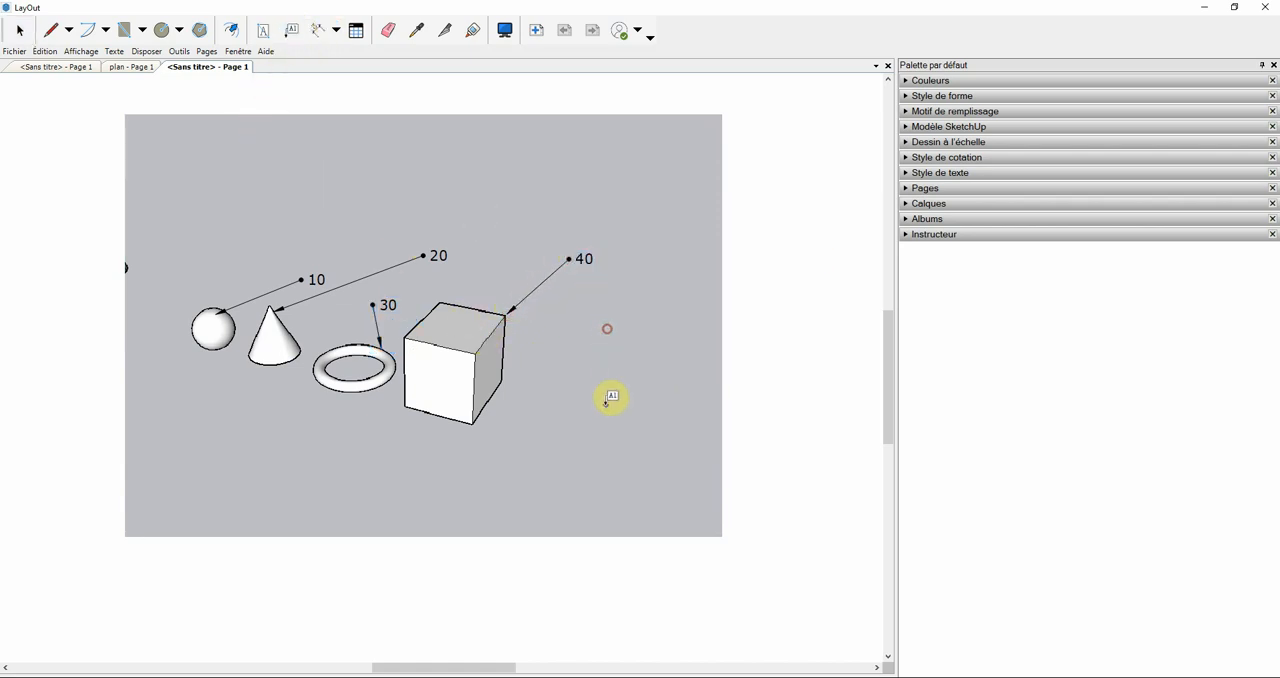
left_click(19, 30)
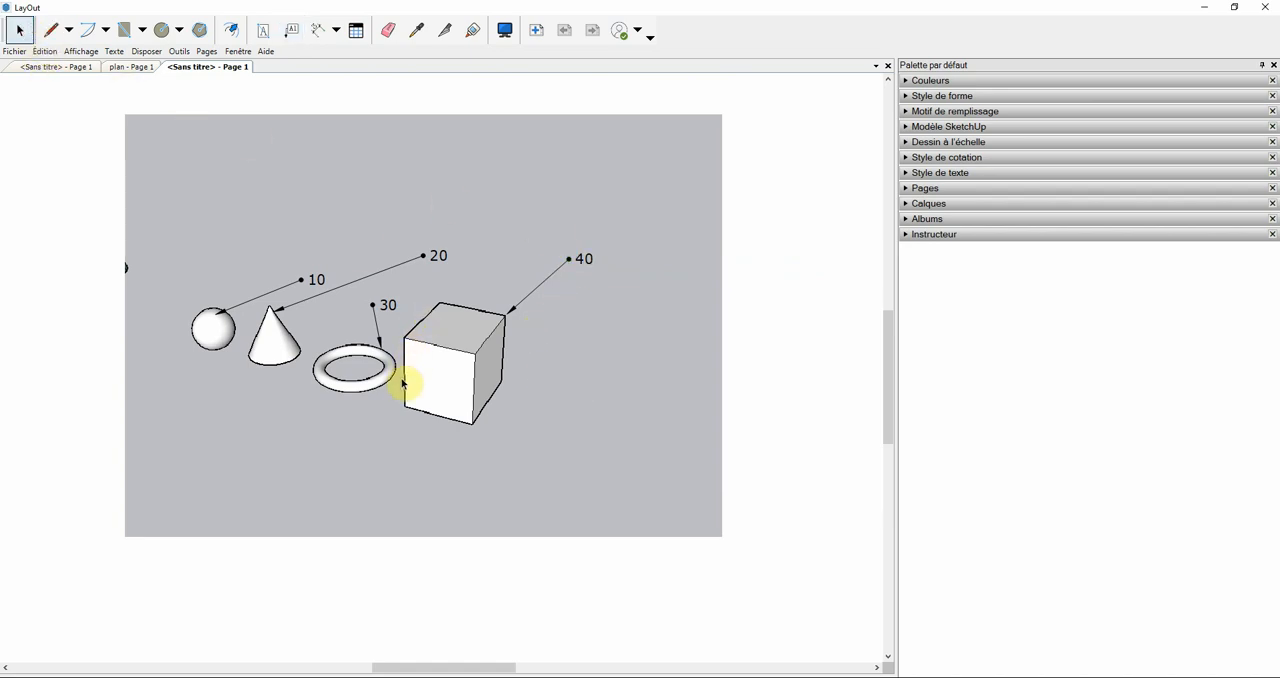
left_click(557, 390)
middle_click_drag(557, 390, 602, 379)
scroll(602, 378, "up", 1)
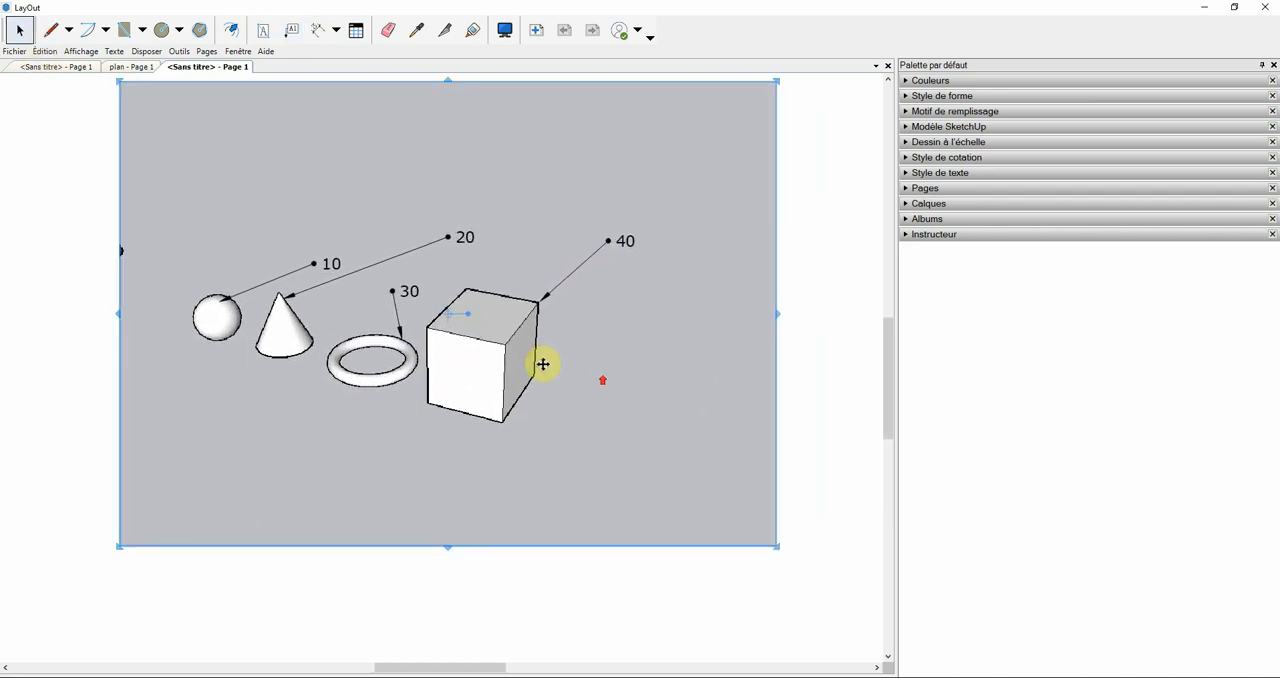
left_click(232, 143)
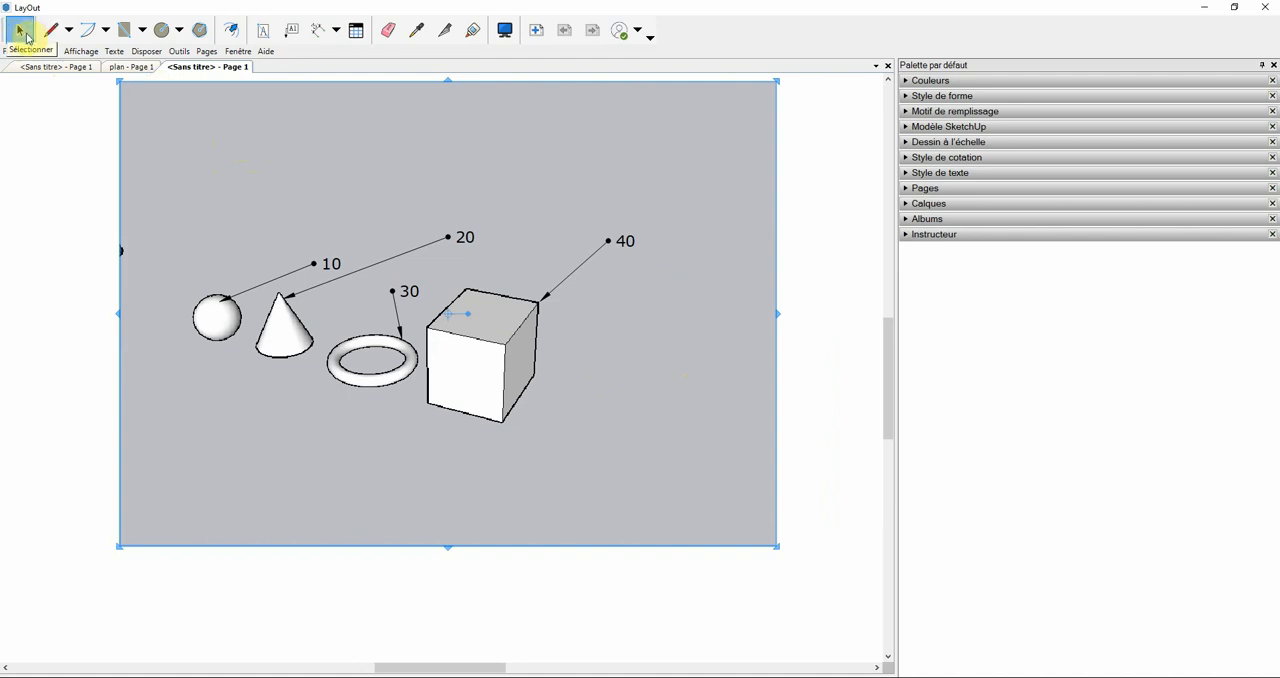
left_click(744, 563)
scroll(611, 354, "up", 1)
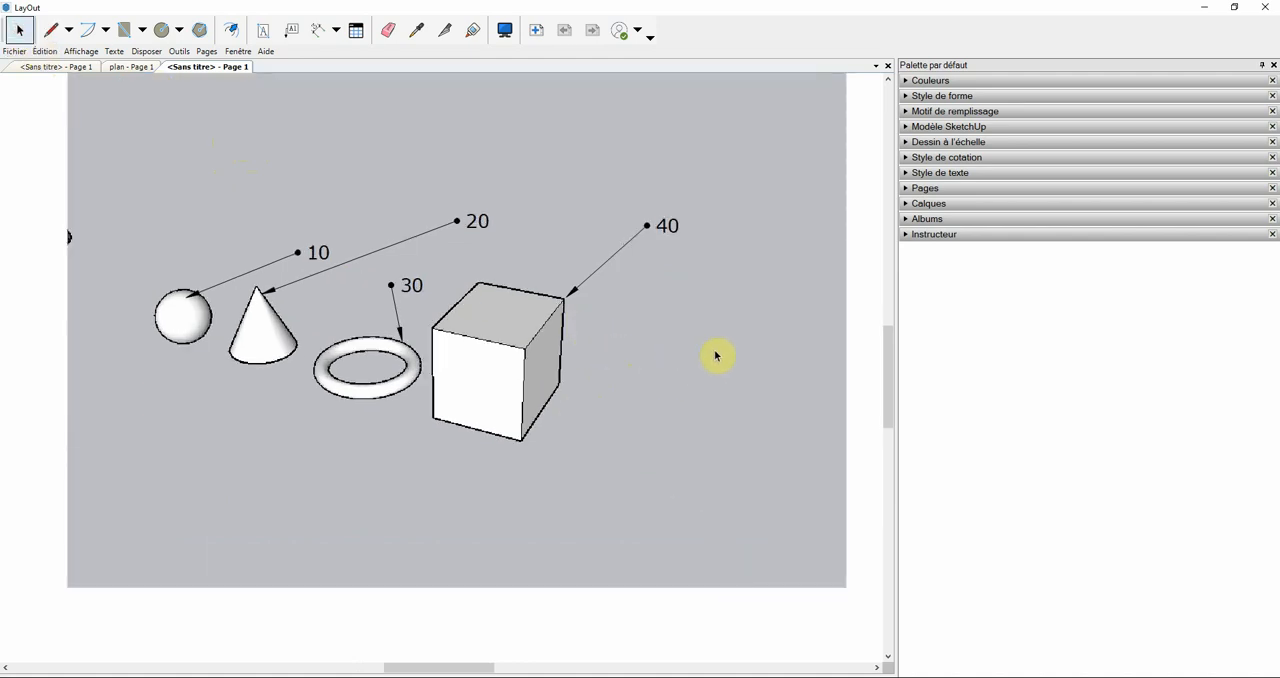